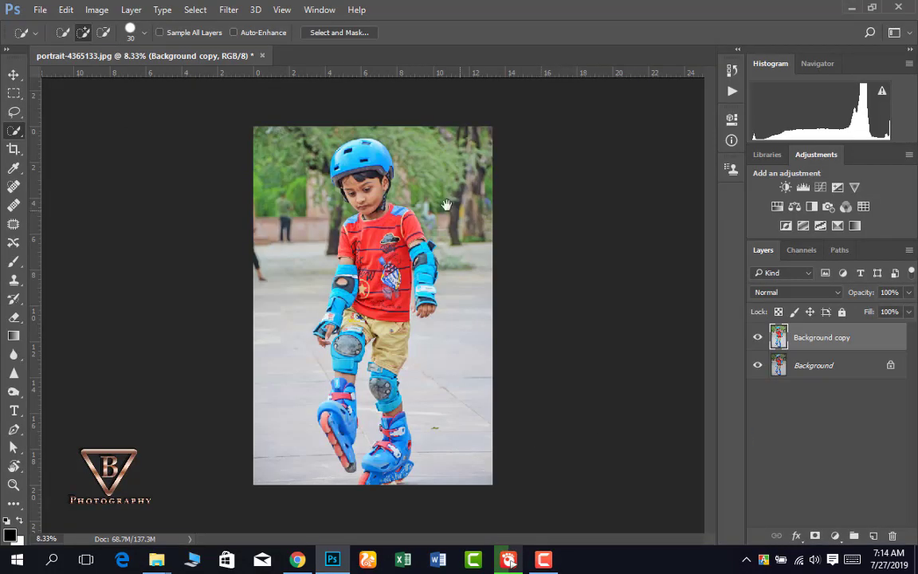
Scroll the view of the rollerblading boy photo
scroll(368, 174, "up", 1)
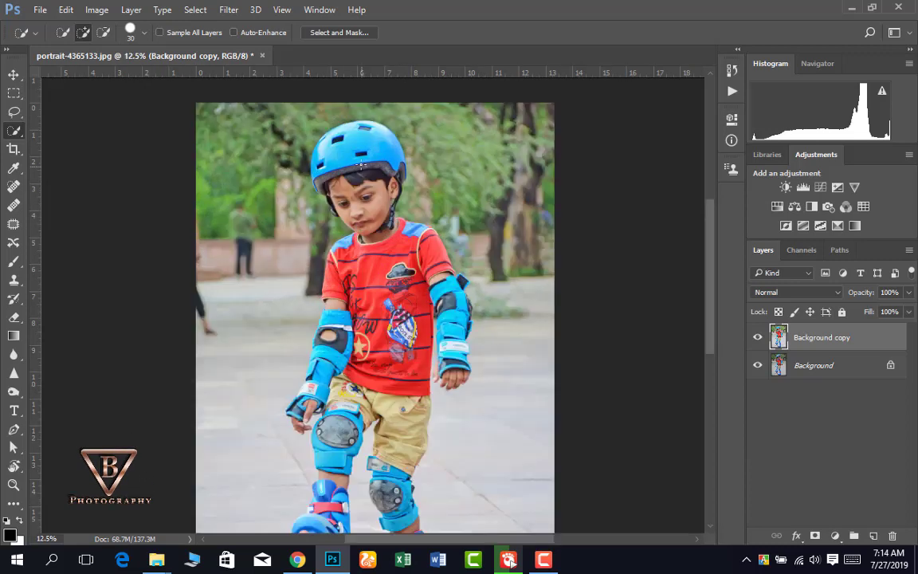
Enlarge the brush and select the boy's head, shirt, left forearm, right skate and shorts
key("bracketright")
key("bracketright")
key("bracketright")
key("bracketright")
key("bracketright")
key("bracketright")
left_click_drag(372, 226, 302, 407)
scroll(312, 239, "down", 1)
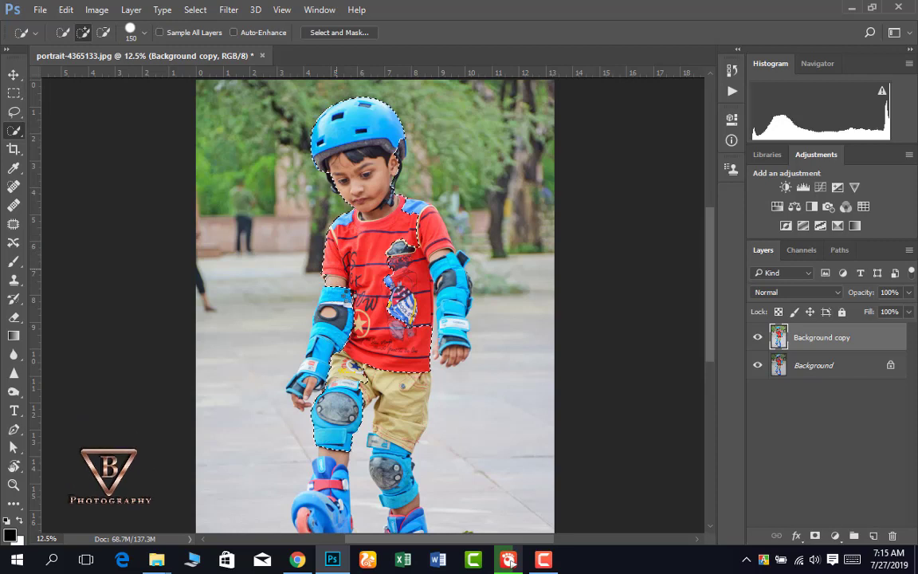
scroll(335, 238, "down", 1)
mouse_move(315, 255)
left_mouse_down()
mouse_move(311, 311)
mouse_move(299, 335)
mouse_move(287, 322)
mouse_move(306, 368)
left_mouse_up()
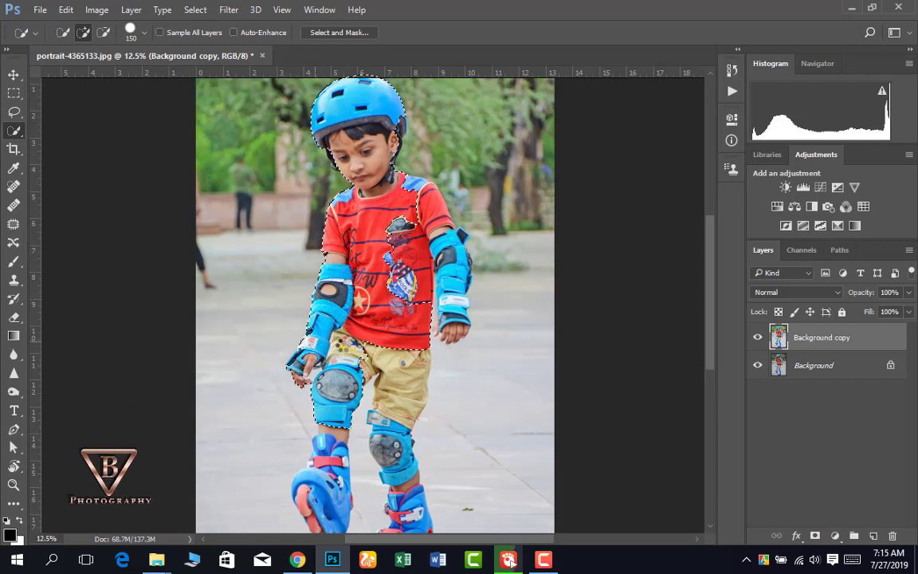
scroll(311, 318, "down", 4)
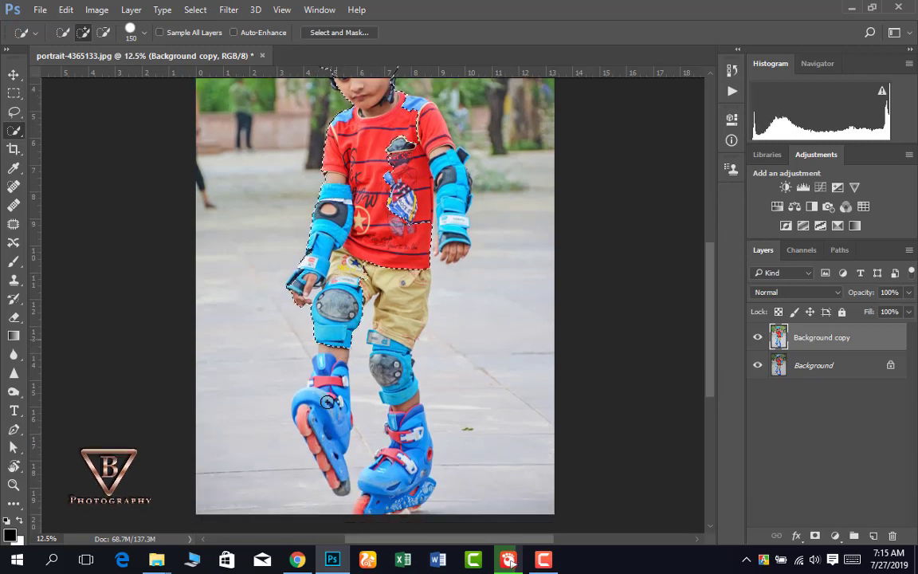
left_click_drag(326, 420, 340, 482)
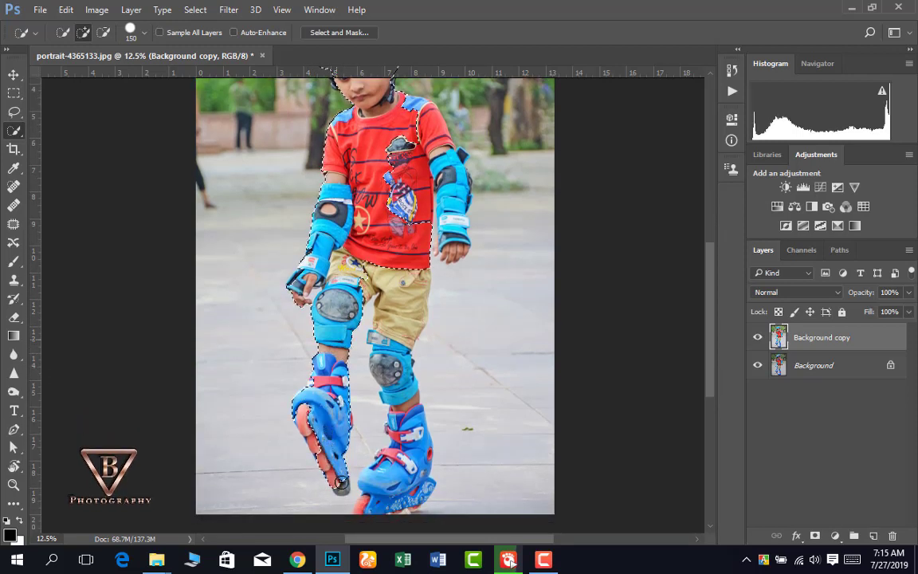
left_click(343, 375)
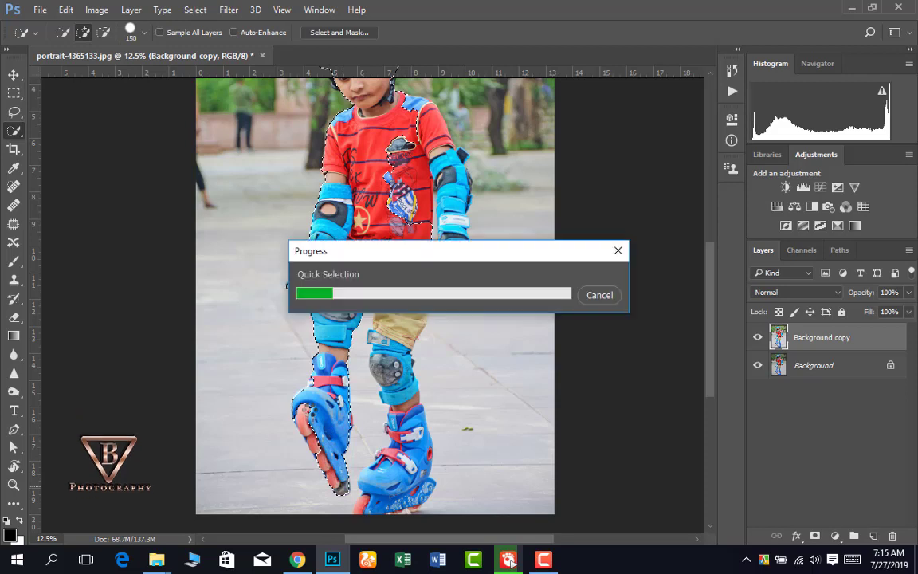
left_click(410, 269)
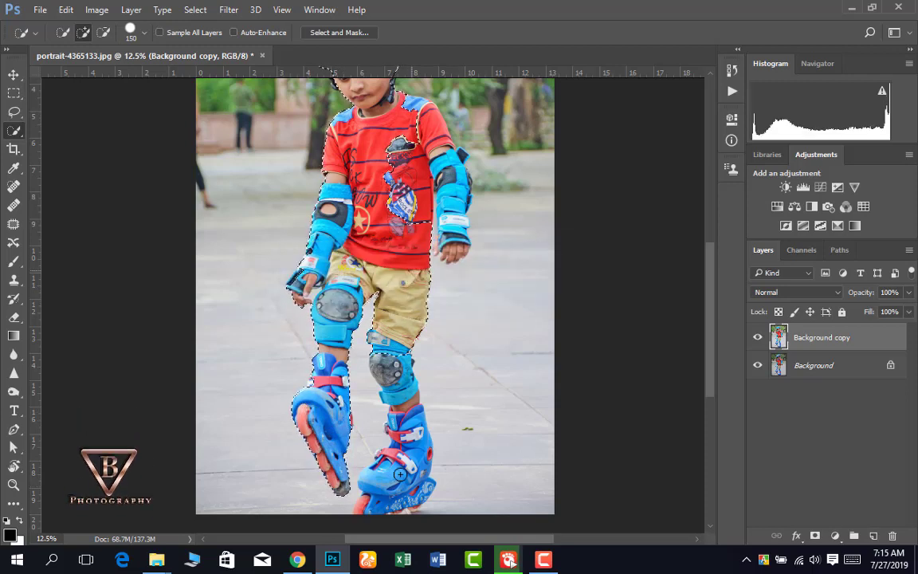
Extend the selection over the skates and lower legs, removing the background between the legs
left_click_drag(397, 479, 362, 507)
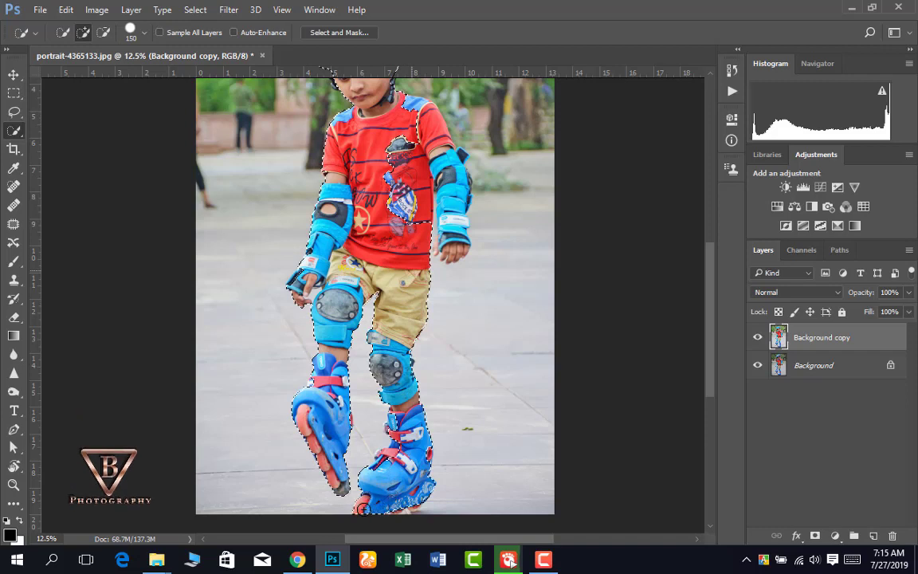
left_click(391, 452)
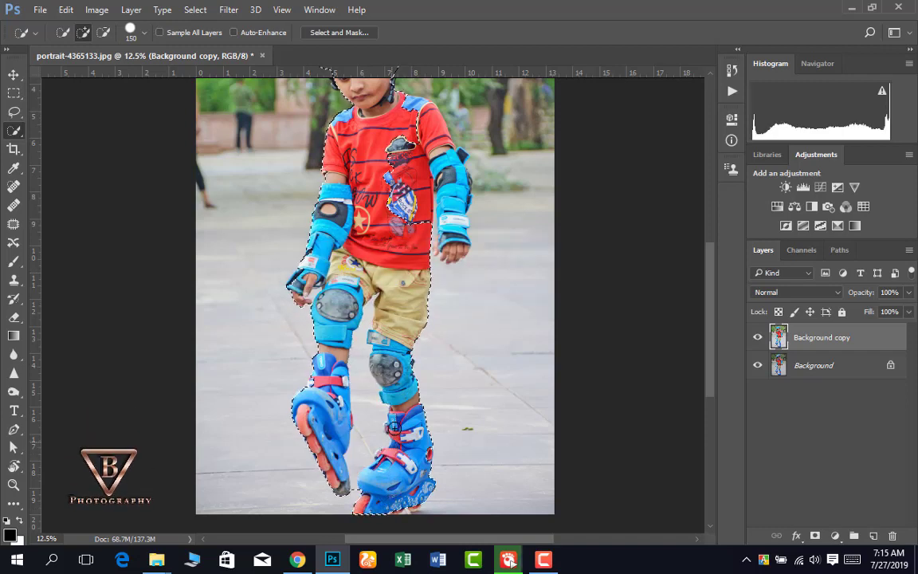
left_click(371, 388)
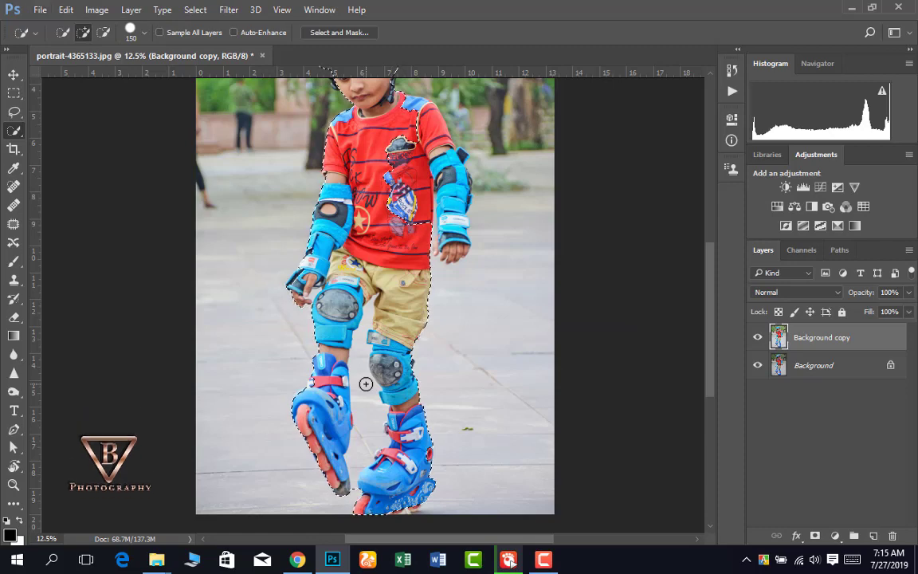
left_click(365, 383)
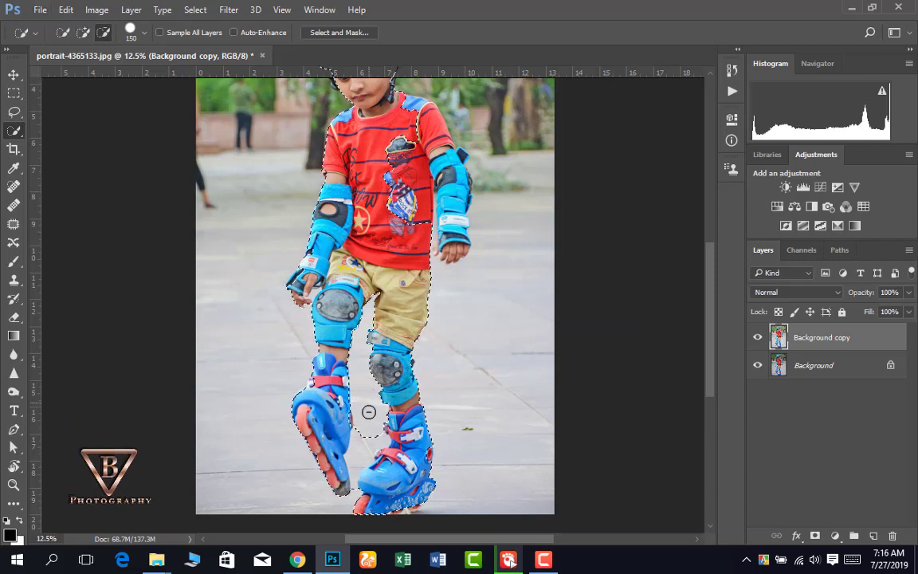
left_click(365, 409, "alt")
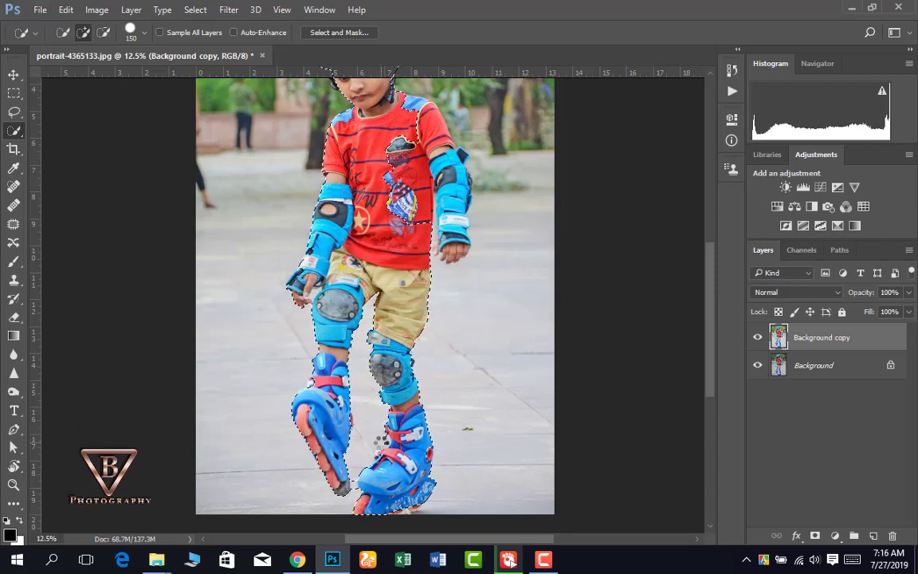
left_click(381, 442, "alt")
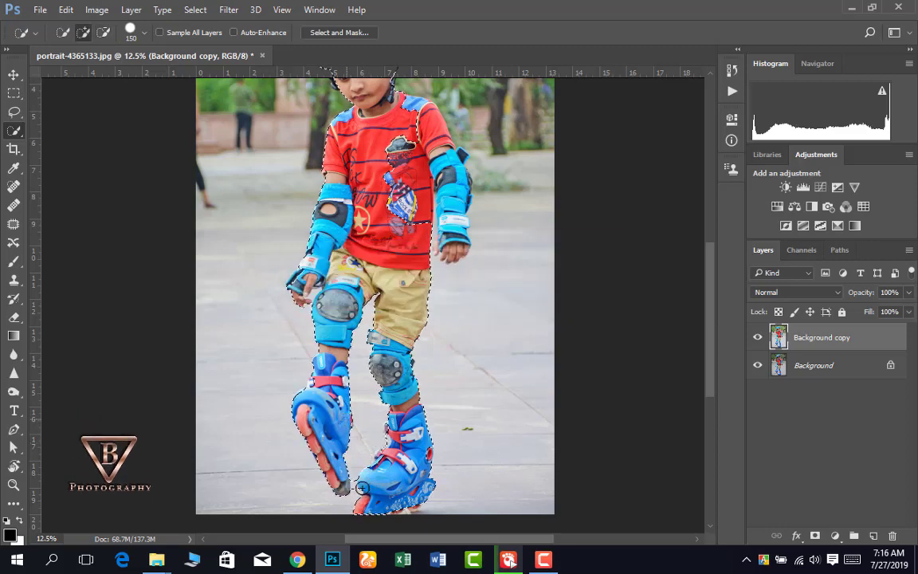
left_click(327, 439)
Add the right side of the red shirt and the right wrist pad
scroll(438, 305, "up", 3)
scroll(439, 304, "up", 6)
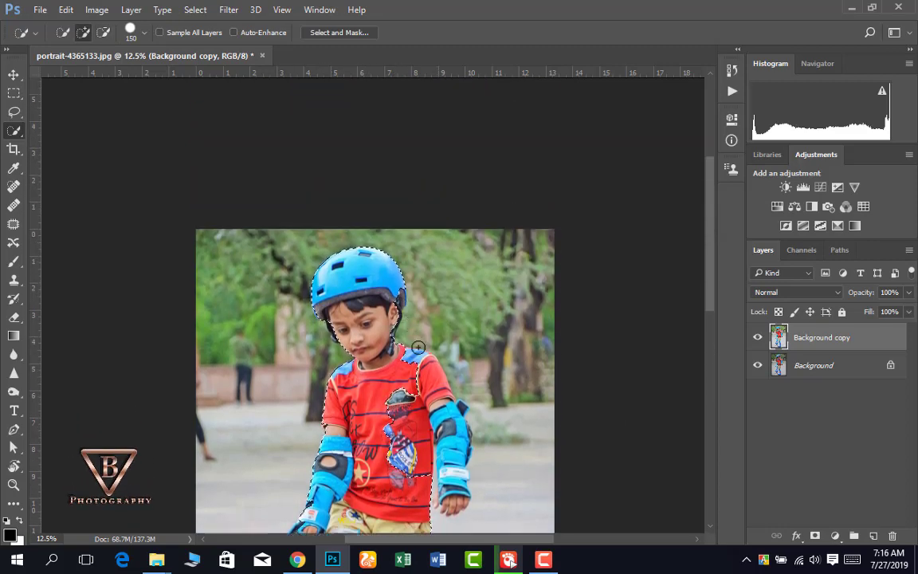
scroll(415, 287, "down", 1)
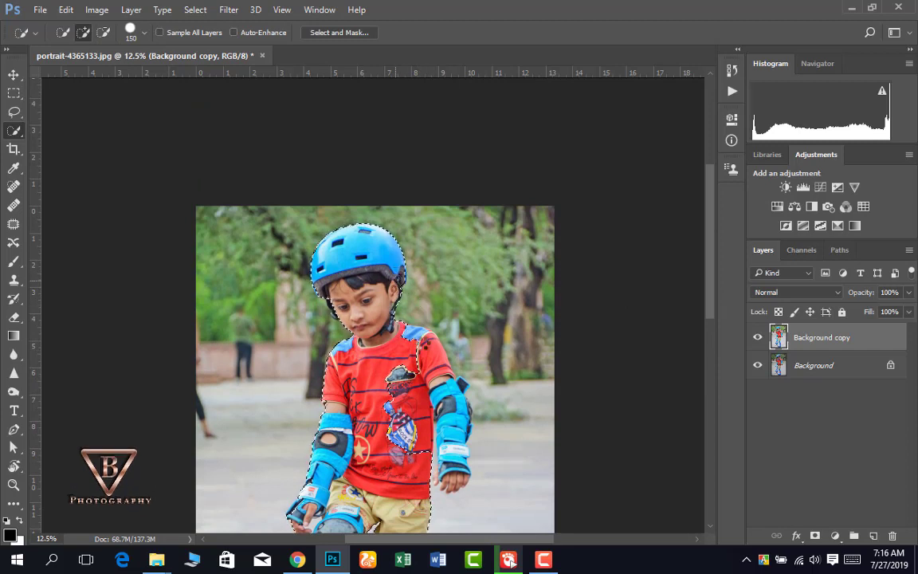
left_click(400, 351)
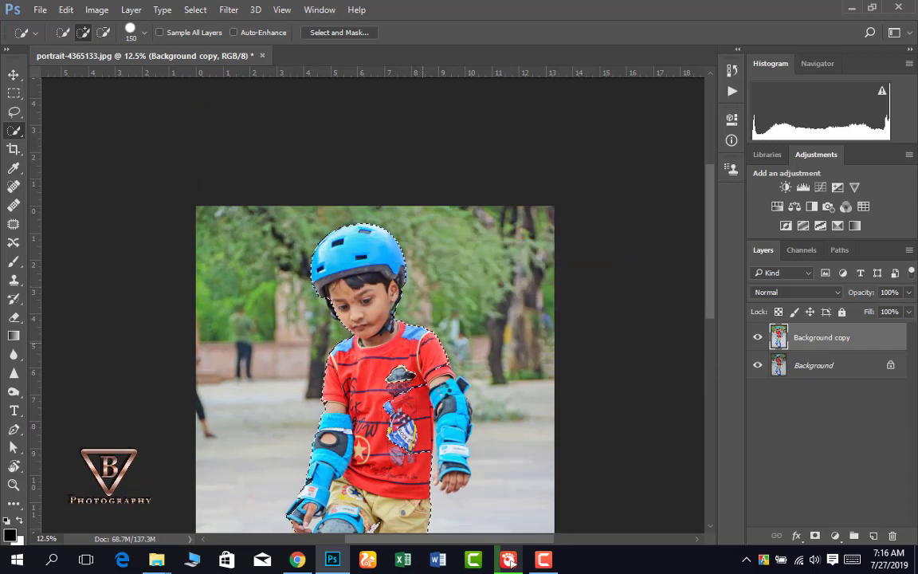
left_click(395, 354)
scroll(430, 359, "down", 1)
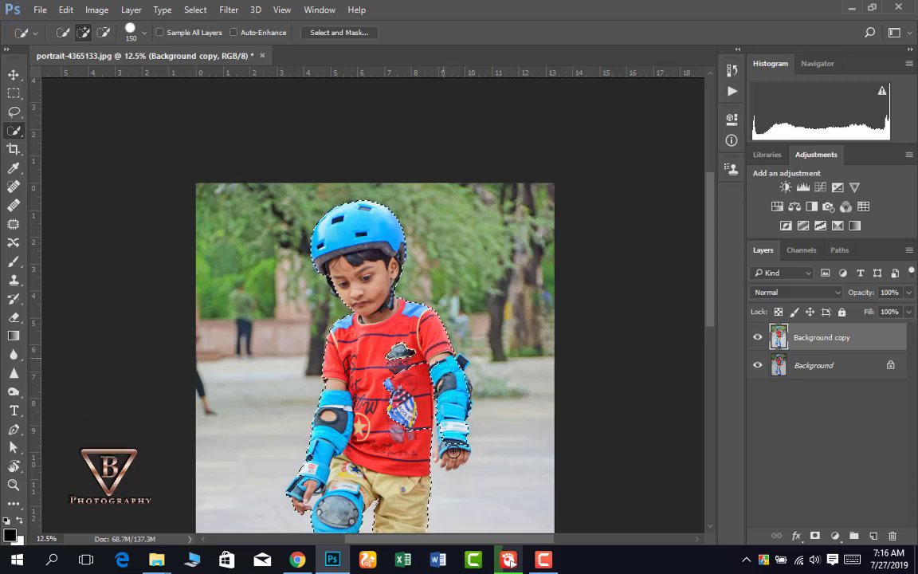
left_click(403, 323)
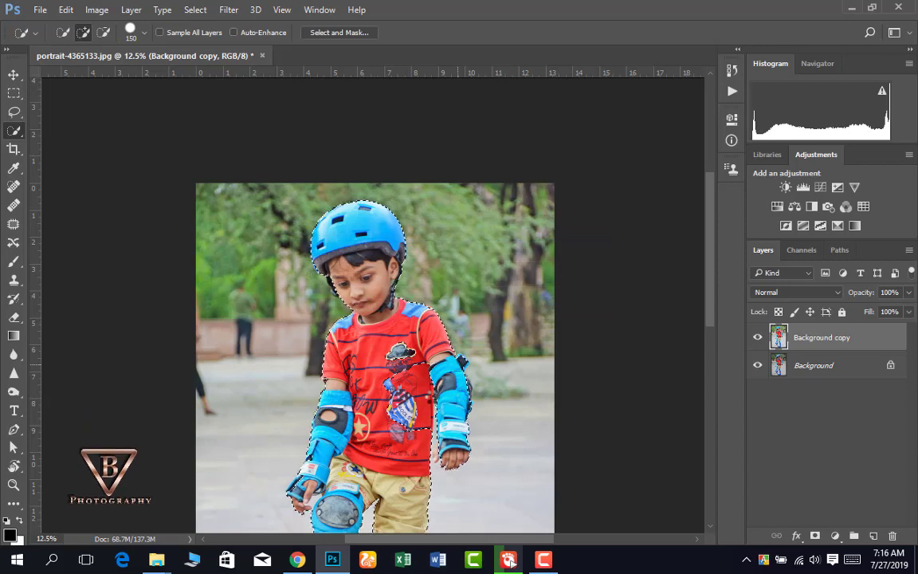
left_click(383, 355)
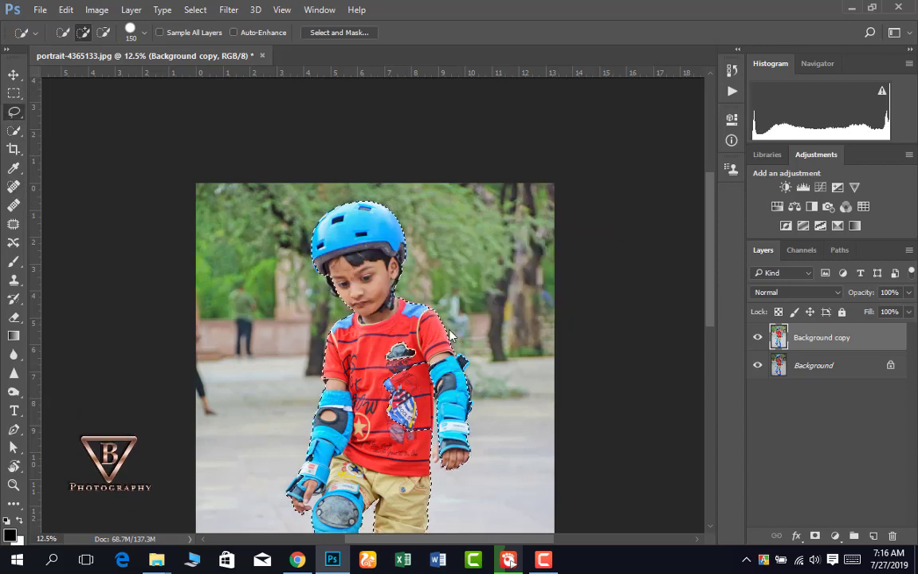
Switch to the Lasso tool in add mode and zoom in on the boy's right arm
left_click(14, 112)
left_click(76, 32)
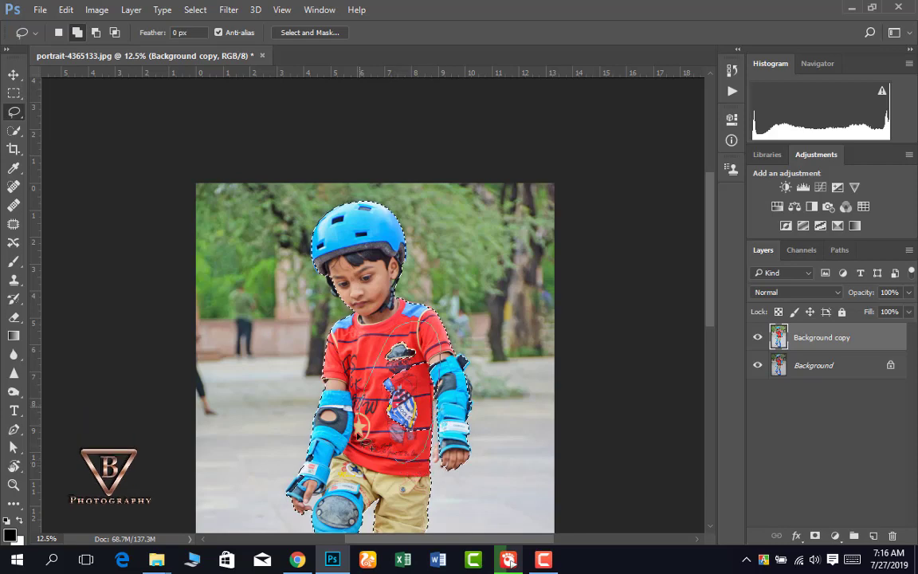
scroll(503, 349, "down", 1)
left_click(467, 335, "ctrl")
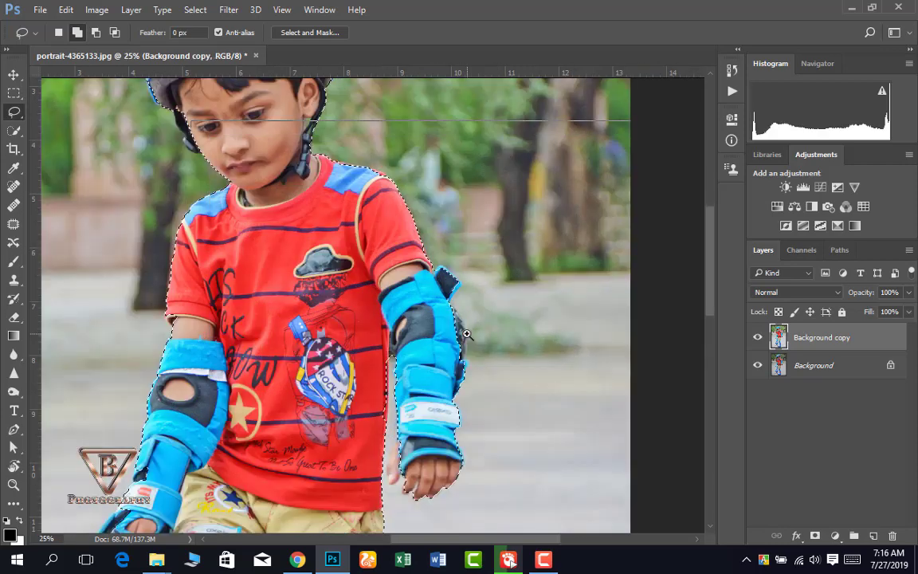
left_click(467, 335, "ctrl")
left_click(467, 334, "ctrl")
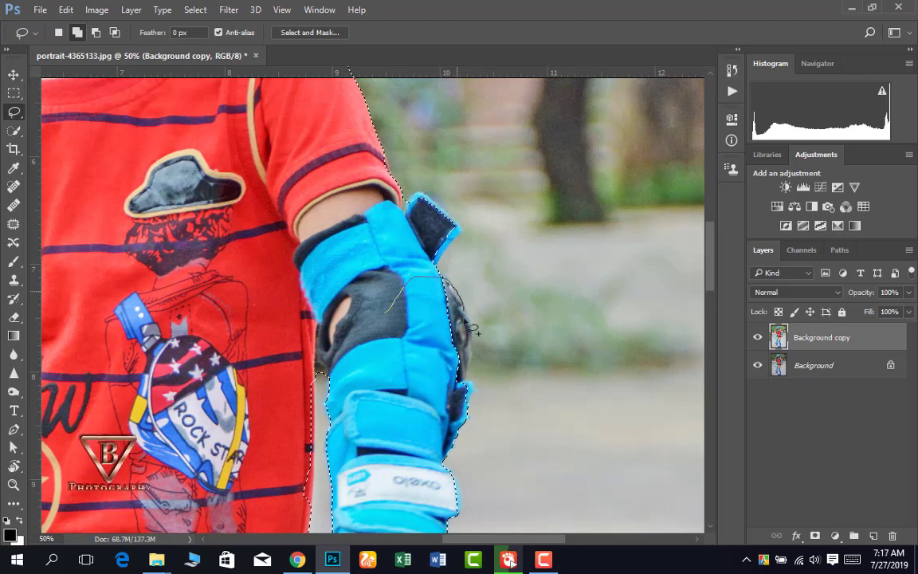
scroll(477, 385, "down", 1)
scroll(319, 211, "down", 4)
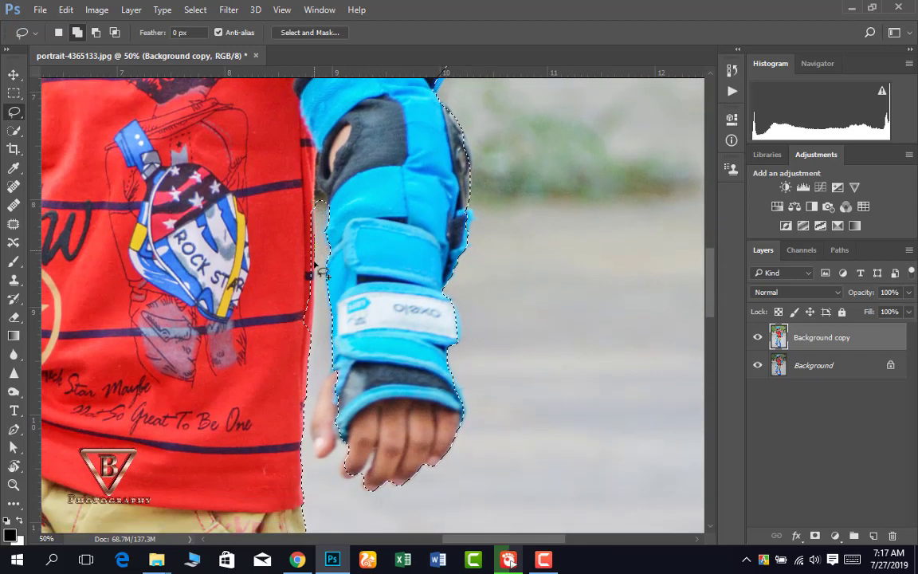
scroll(293, 409, "down", 1)
scroll(339, 311, "down", 1)
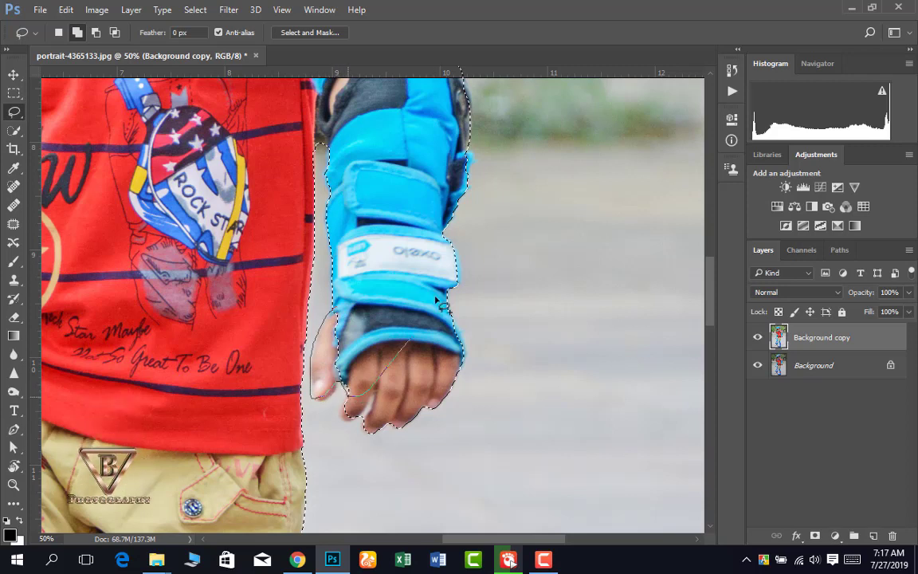
Lasso the thumb and fingertips into the selection
left_click_drag(438, 301, 333, 403)
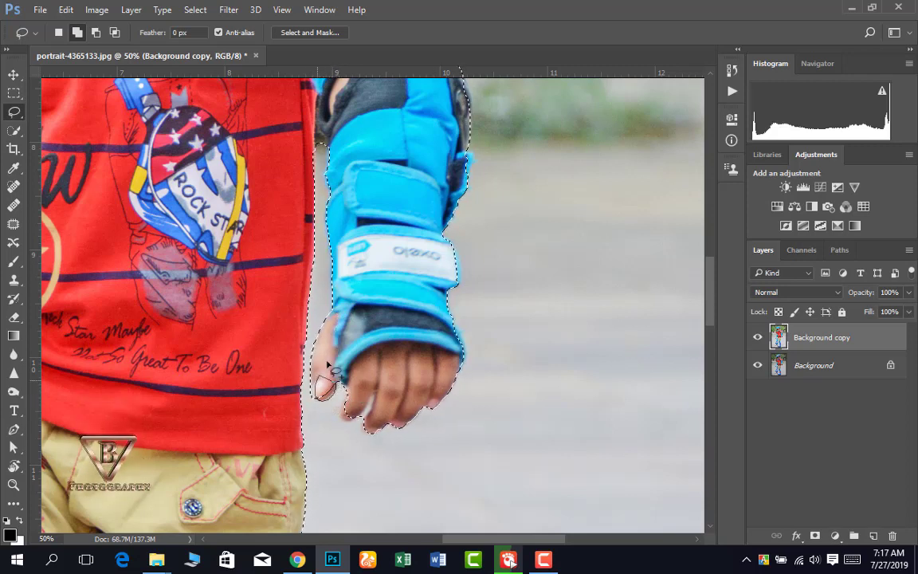
key("alt")
key("shift")
scroll(334, 397, "down", 1)
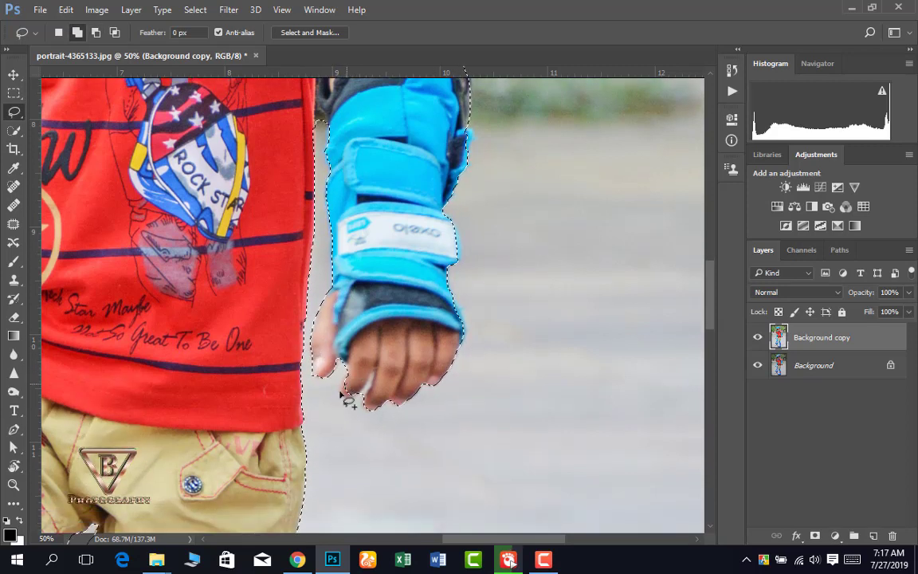
left_click_drag(350, 401, 360, 391)
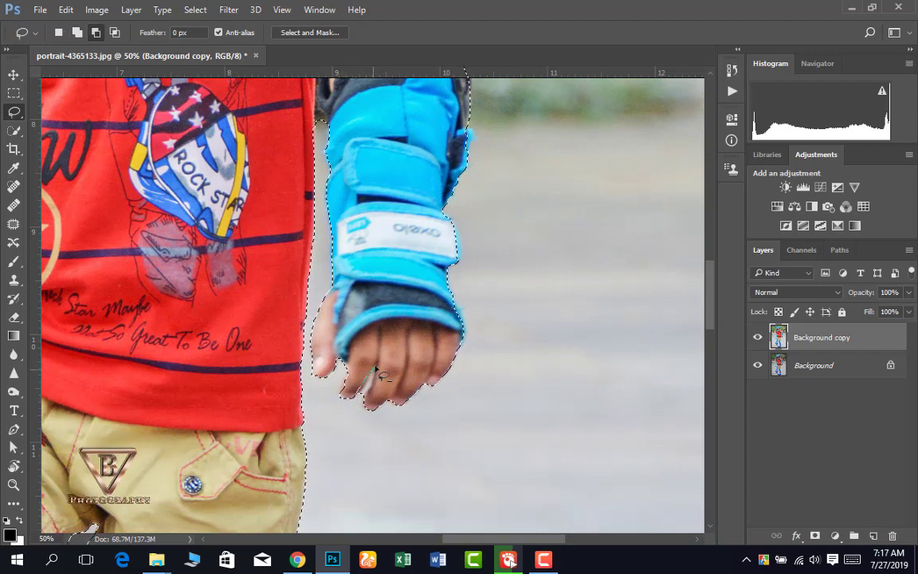
Zoom out and cut the pavement between the skates out of the selection
key("ctrl+minus")
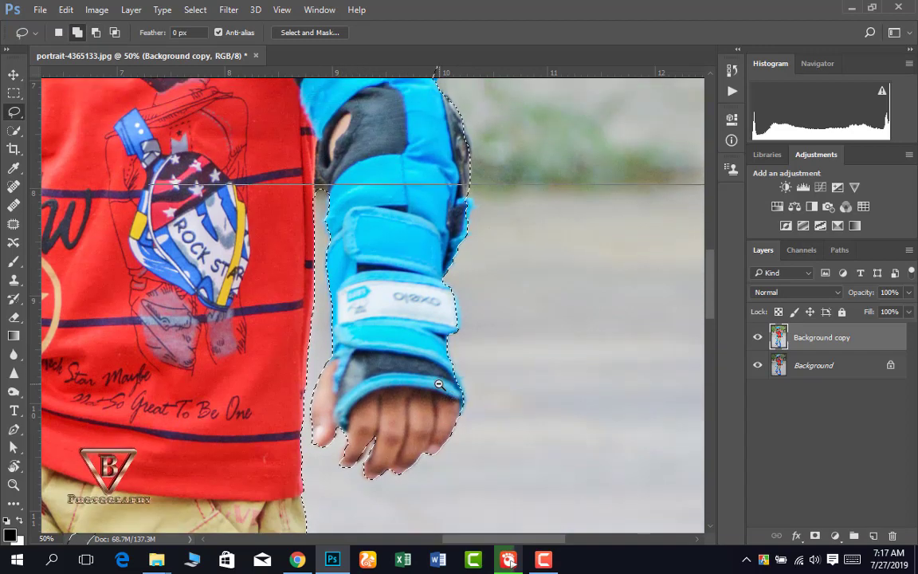
key("ctrl+minus")
left_click_drag(273, 406, 340, 344)
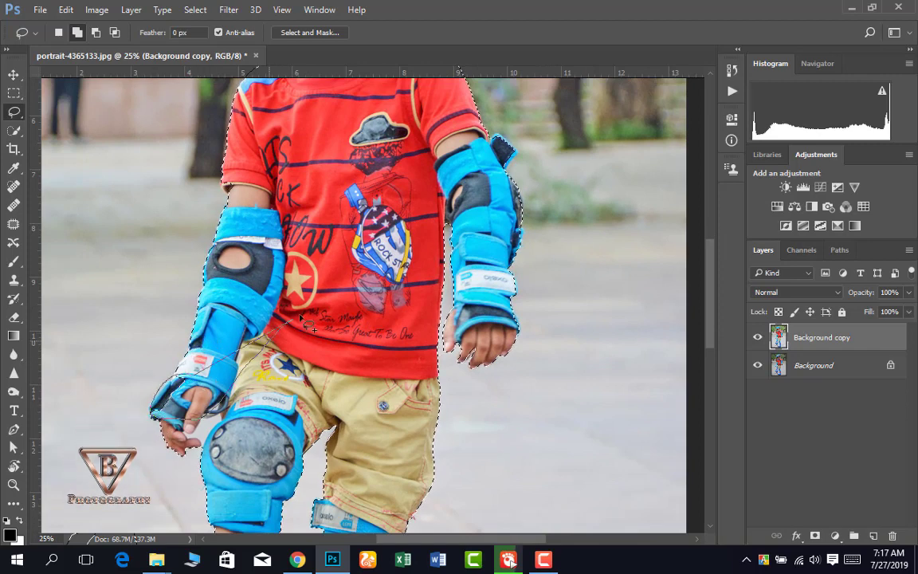
scroll(302, 318, "down", 5)
scroll(319, 351, "down", 3)
scroll(334, 375, "down", 1)
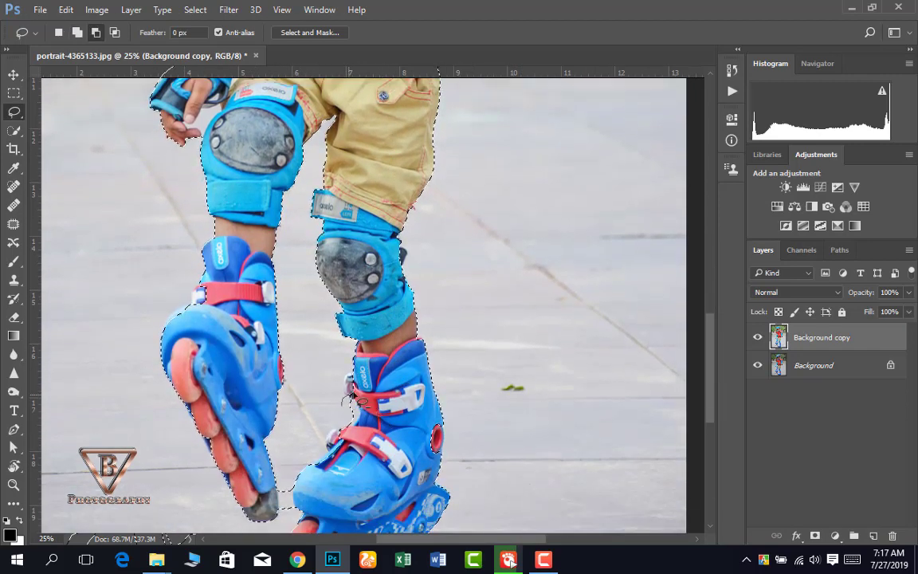
key("shift")
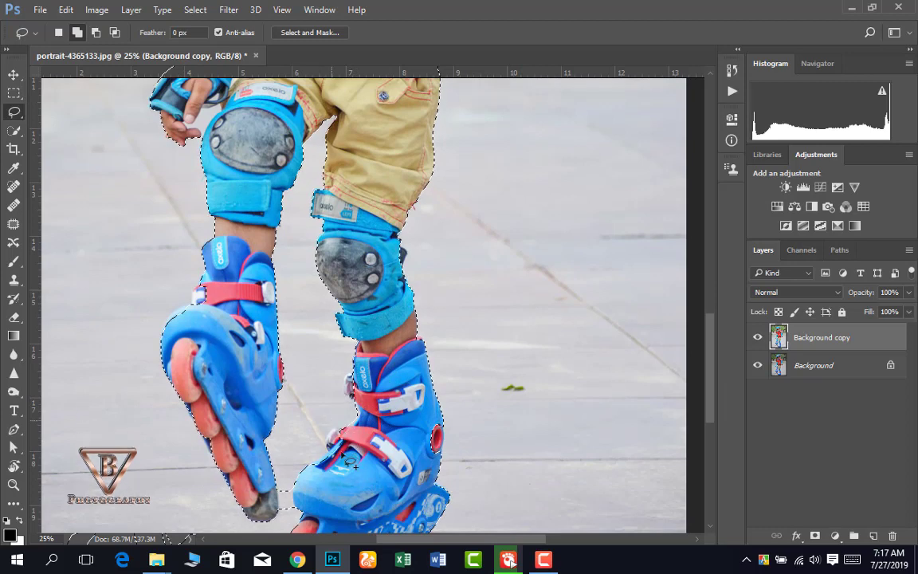
scroll(356, 469, "down", 3)
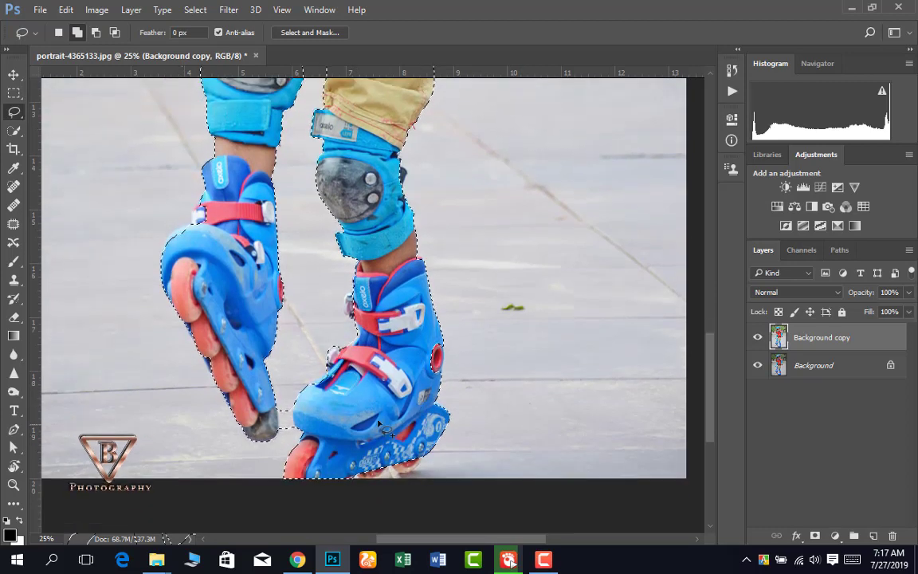
key("alt")
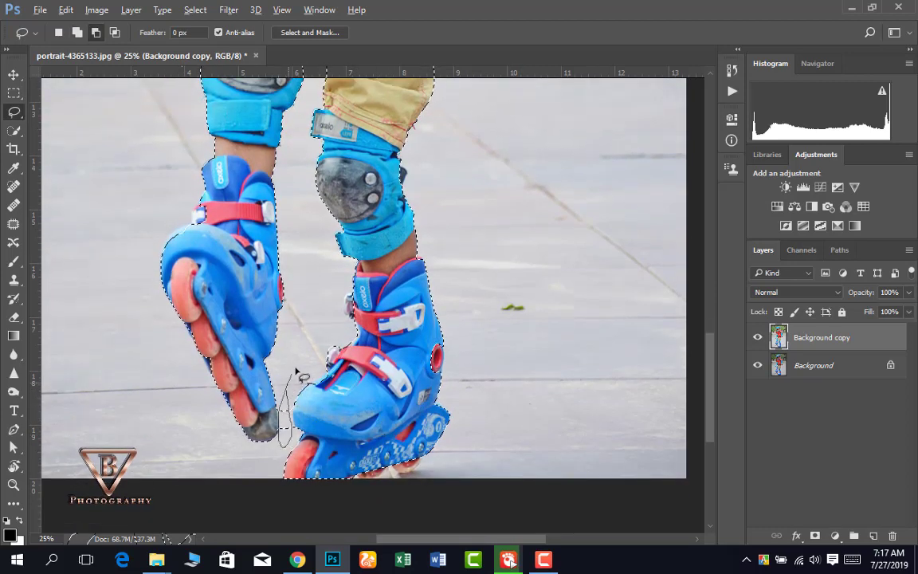
left_click_drag(296, 372, 295, 396)
Return to the Quick Selection tool with a size 60 brush
scroll(296, 390, "up", 2)
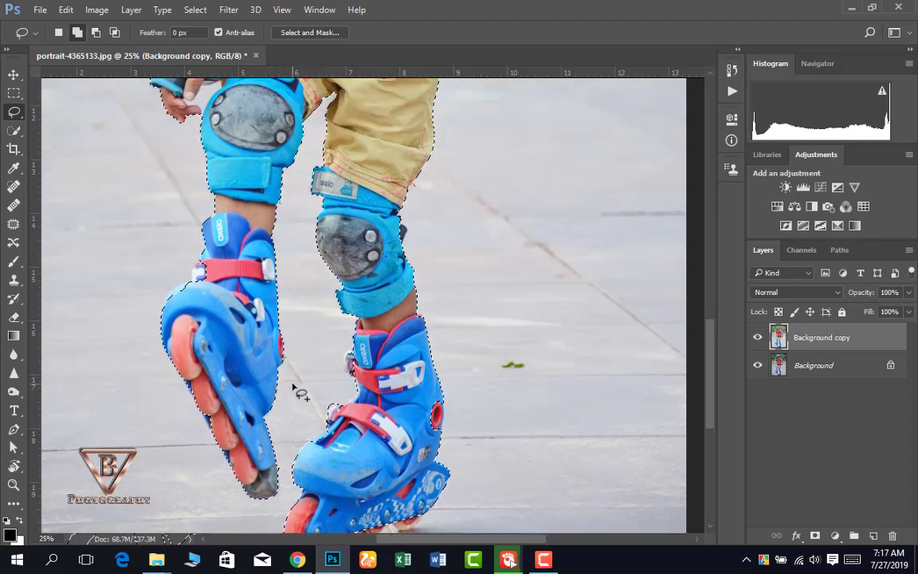
scroll(296, 390, "up", 2)
scroll(335, 358, "up", 1)
key("shift")
scroll(375, 295, "up", 1)
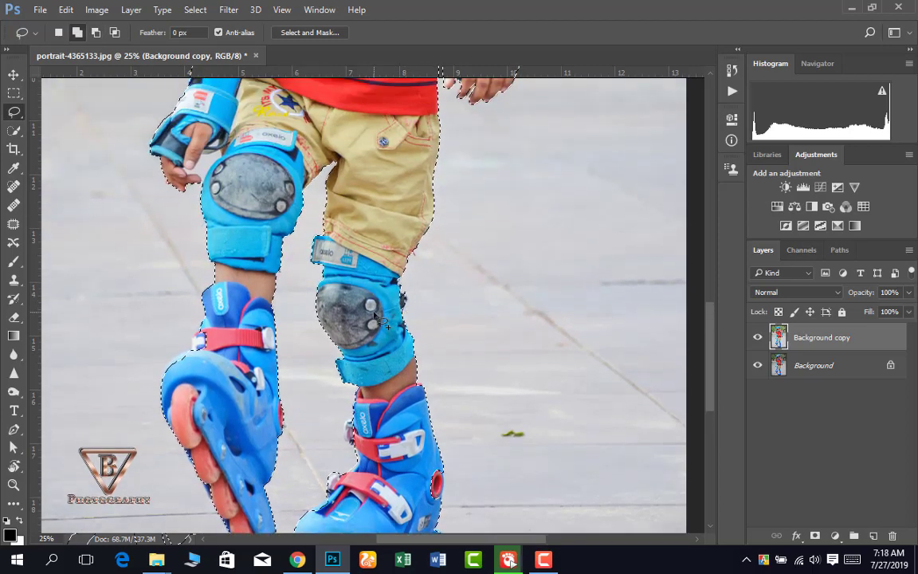
scroll(303, 263, "up", 1)
key("w")
key("bracketleft")
key("bracketleft")
key("bracketleft")
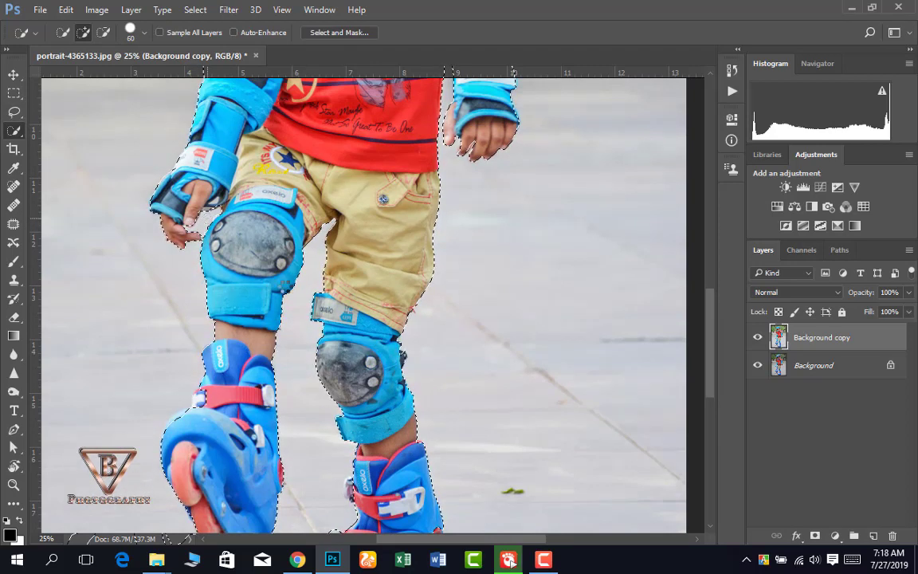
Fit the photo on screen and use Select > Inverse to select the background
key("ctrl+minus")
scroll(560, 291, "up", 3)
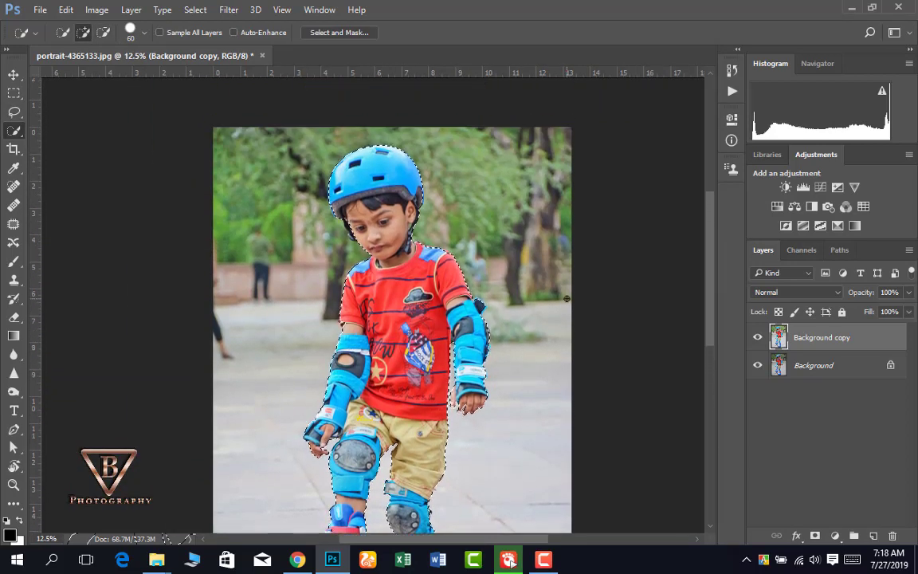
key("ctrl+minus")
left_click(195, 9)
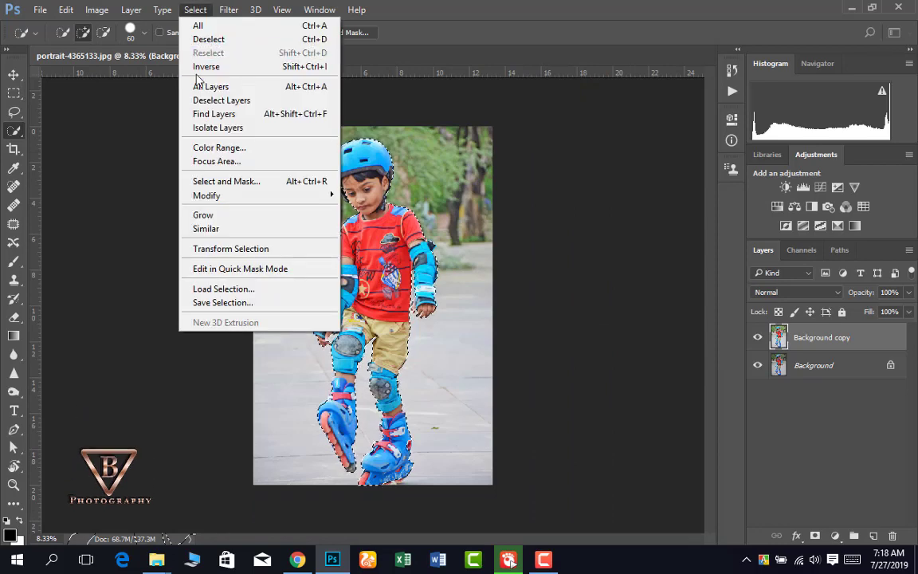
left_click(205, 66)
left_click(228, 9)
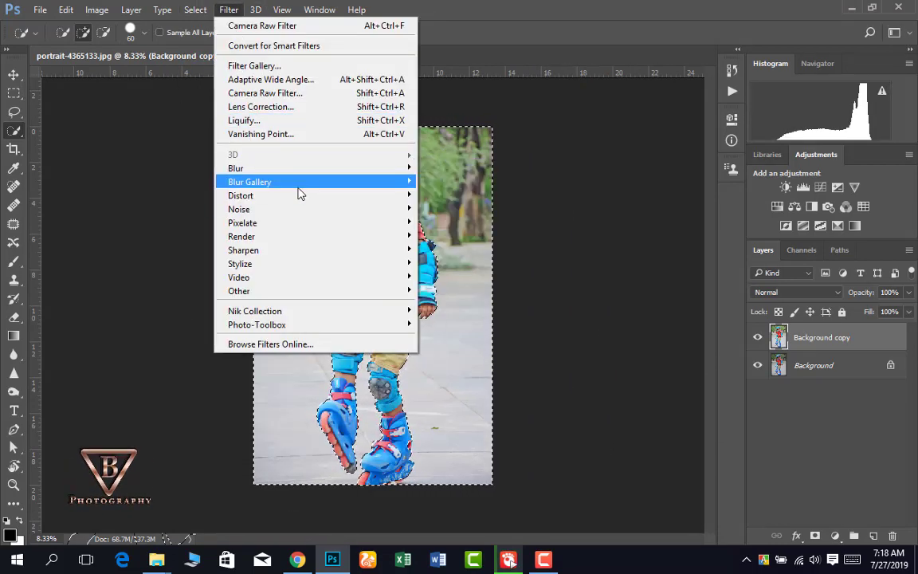
left_click(447, 210)
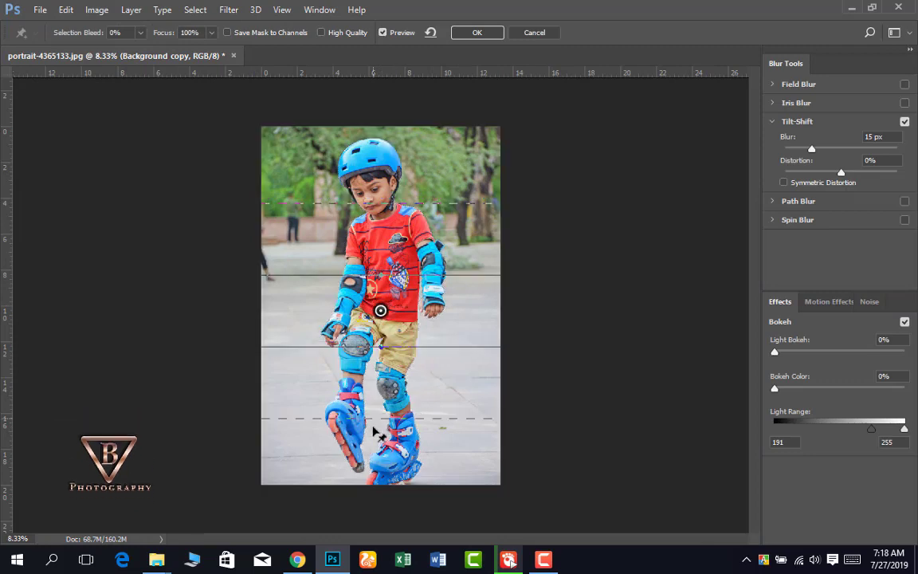
Focus Tilt-Shift on the shins with 95 px blur, about 30% light bokeh and light range 192
left_click_drag(381, 306, 372, 449)
left_click_drag(811, 149, 841, 150)
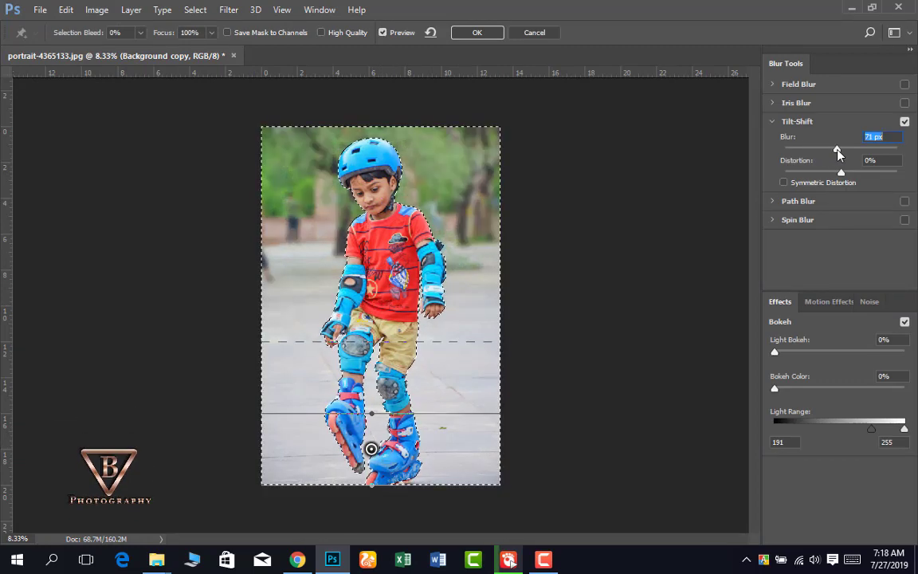
left_click_drag(372, 449, 376, 416)
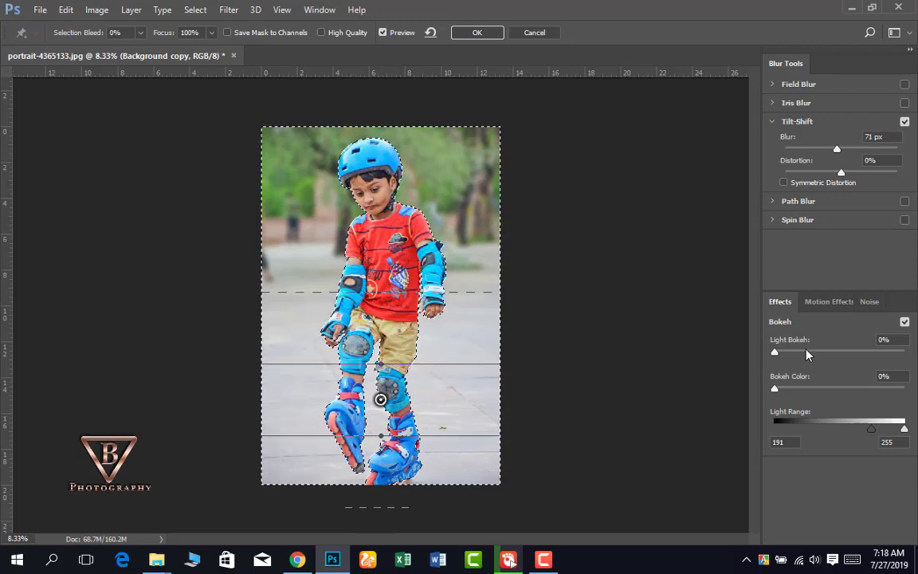
left_click_drag(775, 352, 830, 356)
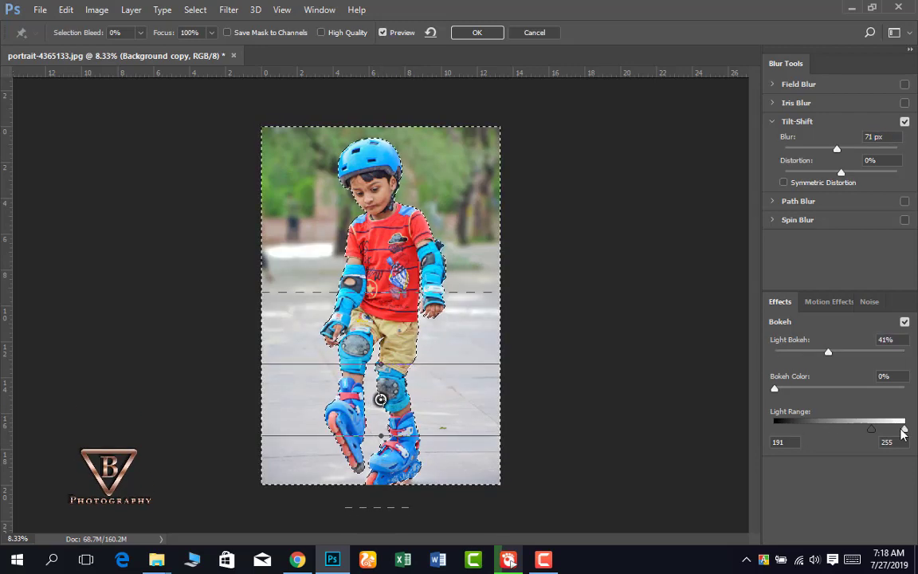
left_click_drag(904, 428, 870, 432)
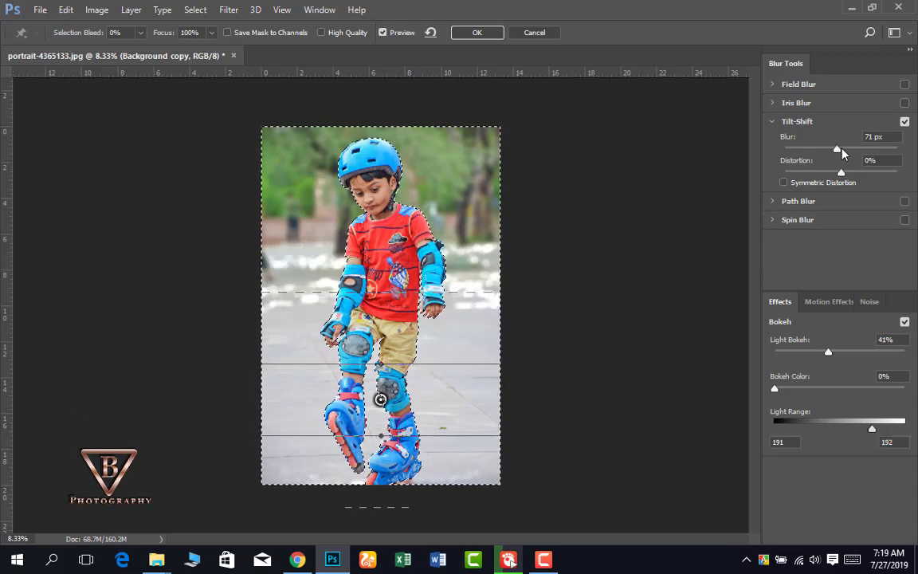
left_click_drag(837, 149, 843, 150)
left_click_drag(828, 352, 813, 353)
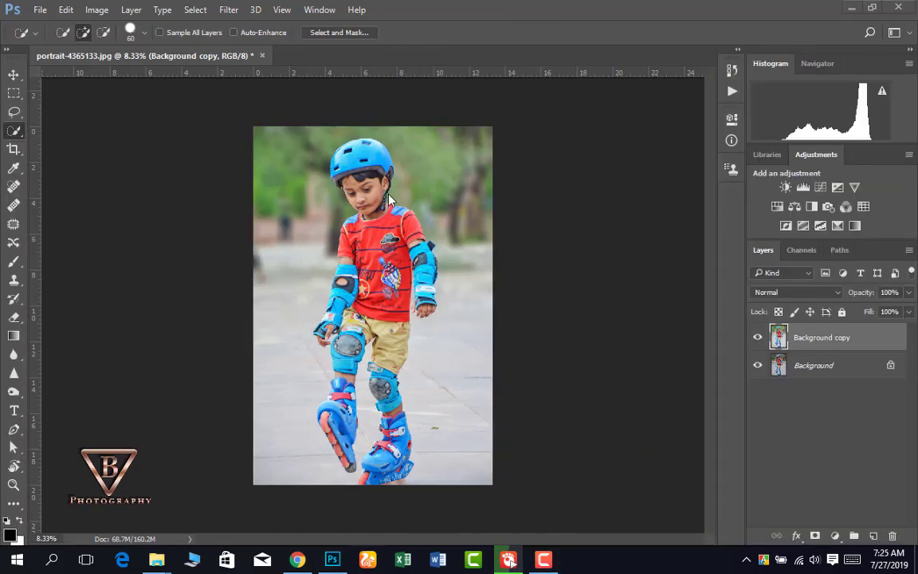
Clear the selection, switch to the Move tool, and add a colour adjustment layer
key("ctrl+shift+i")
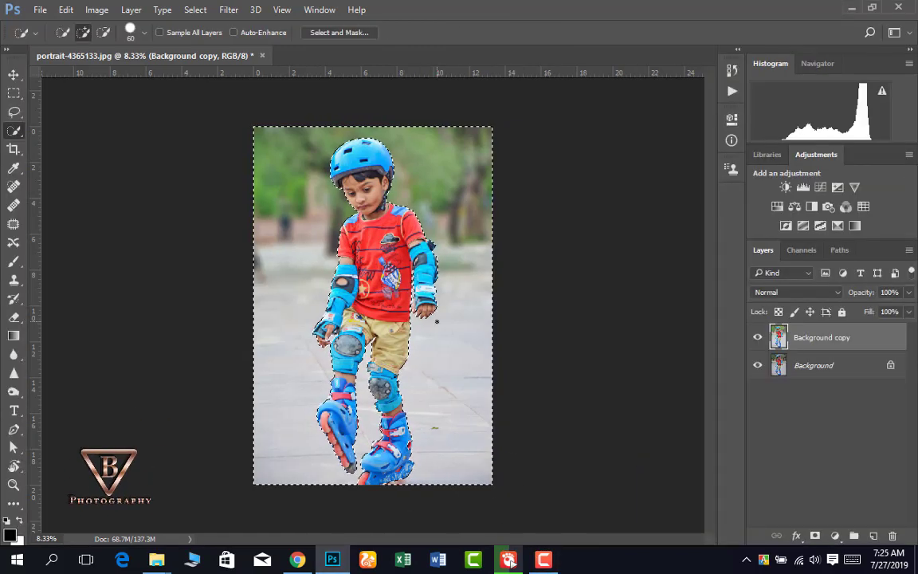
key("ctrl+d")
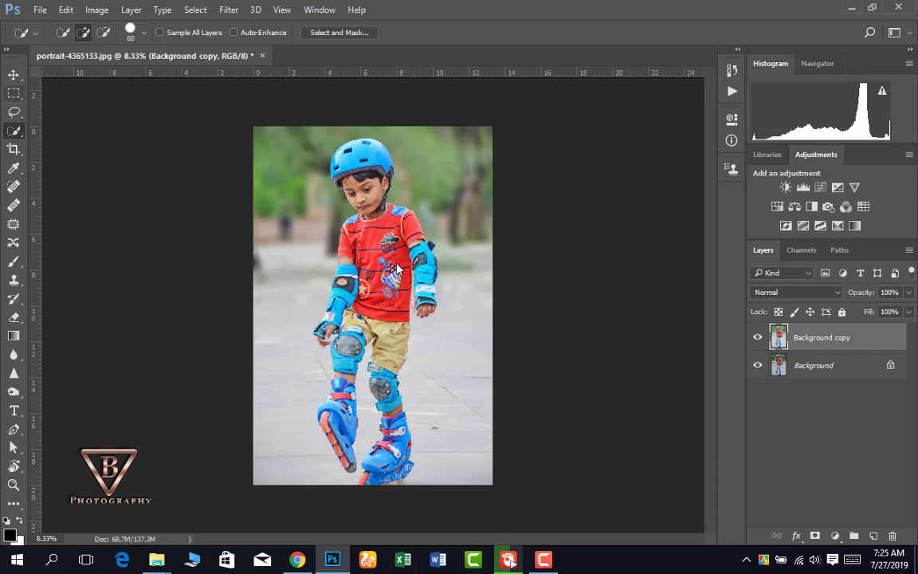
left_click(15, 78)
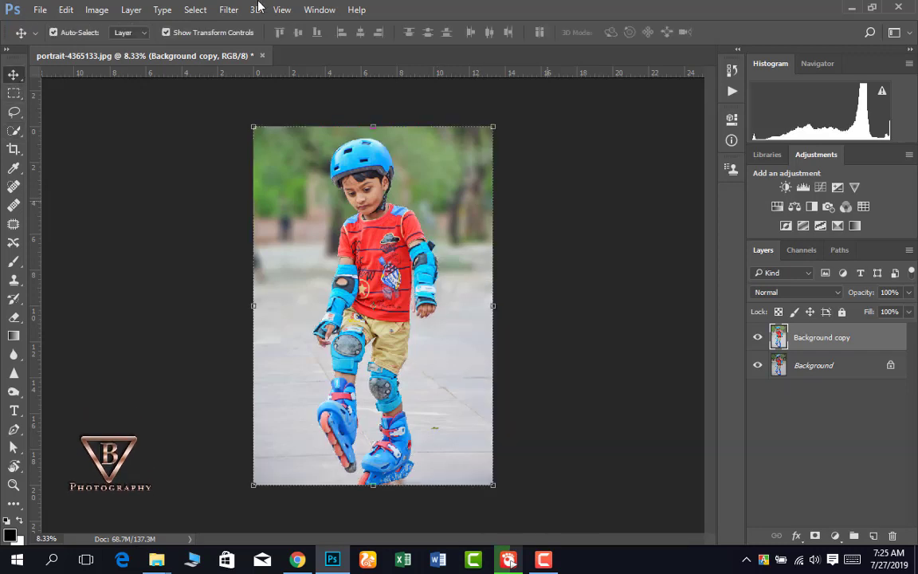
left_click(229, 9)
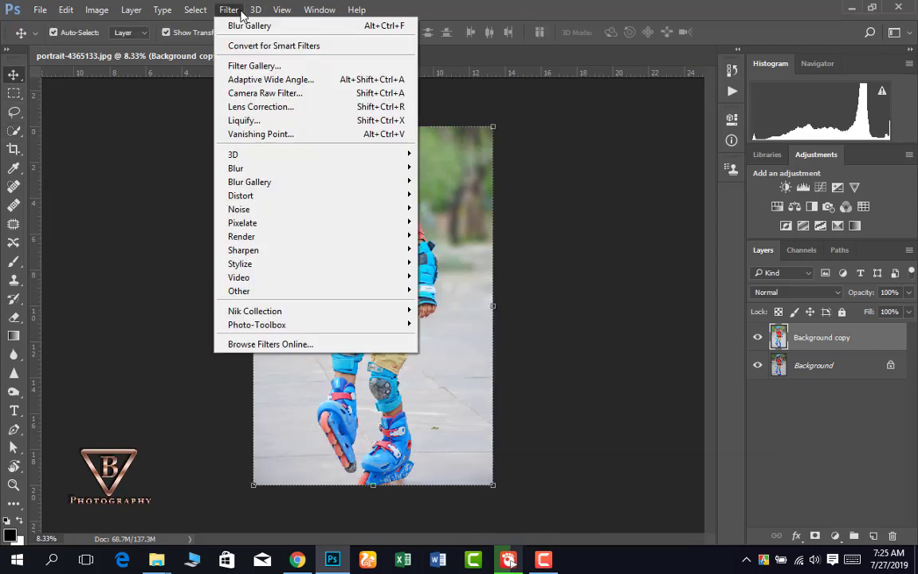
key("Escape")
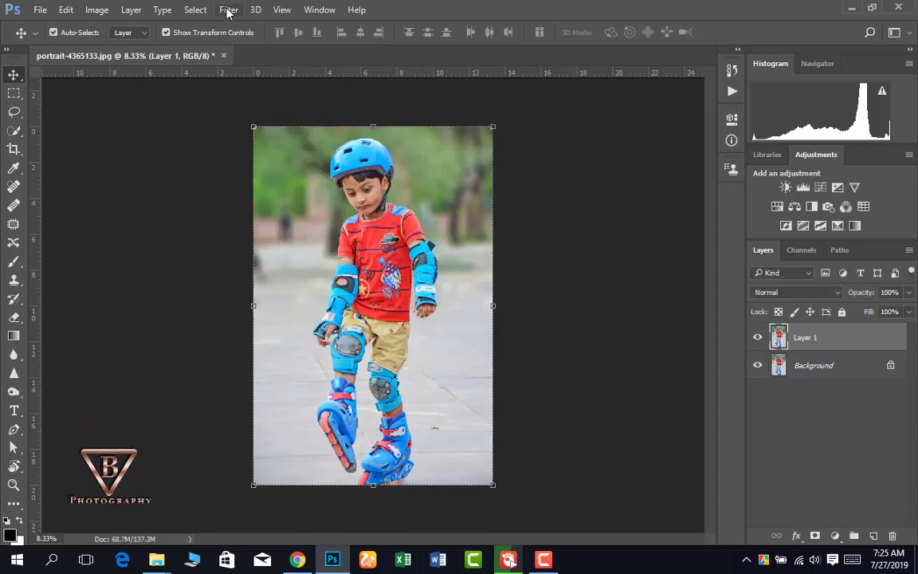
left_click(227, 10)
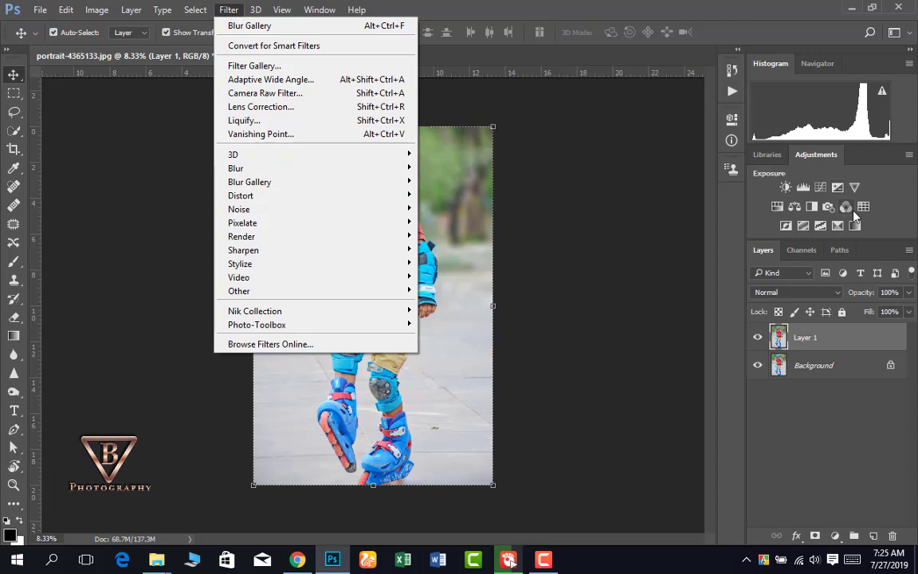
left_click(732, 118)
left_click(731, 118)
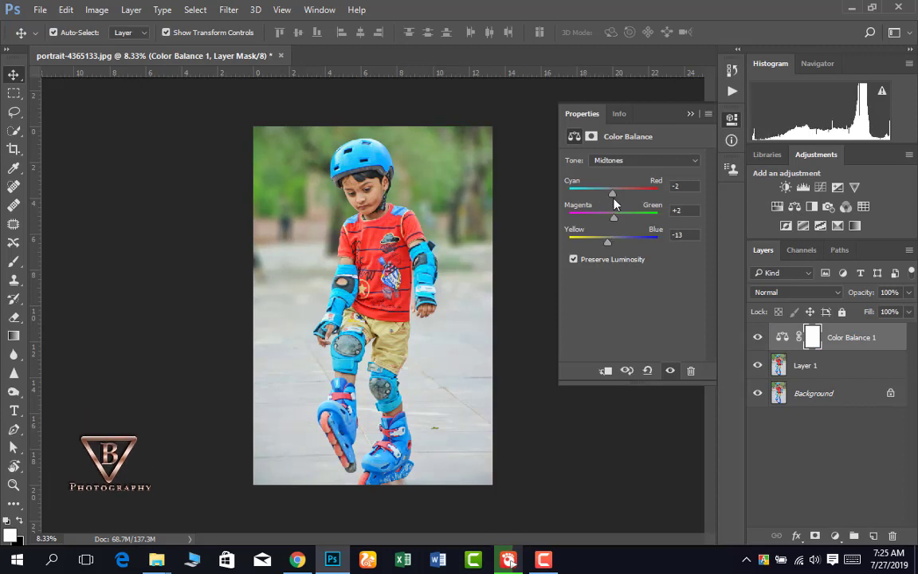
Set Color Balance highlights to -18/-13/+15 and shadows to +5/+8/+18
left_click(637, 161)
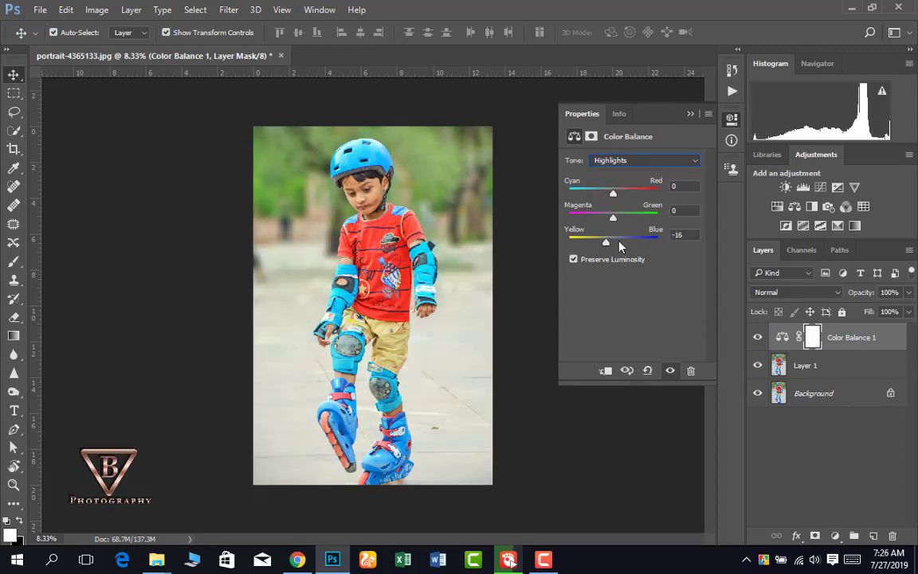
left_click_drag(612, 241, 608, 220)
left_click_drag(613, 192, 608, 194)
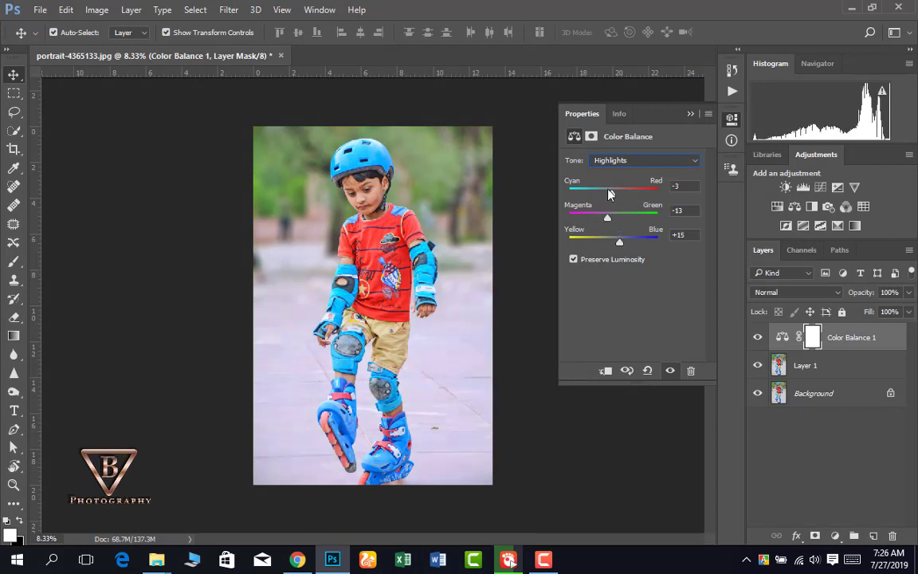
left_click(690, 114)
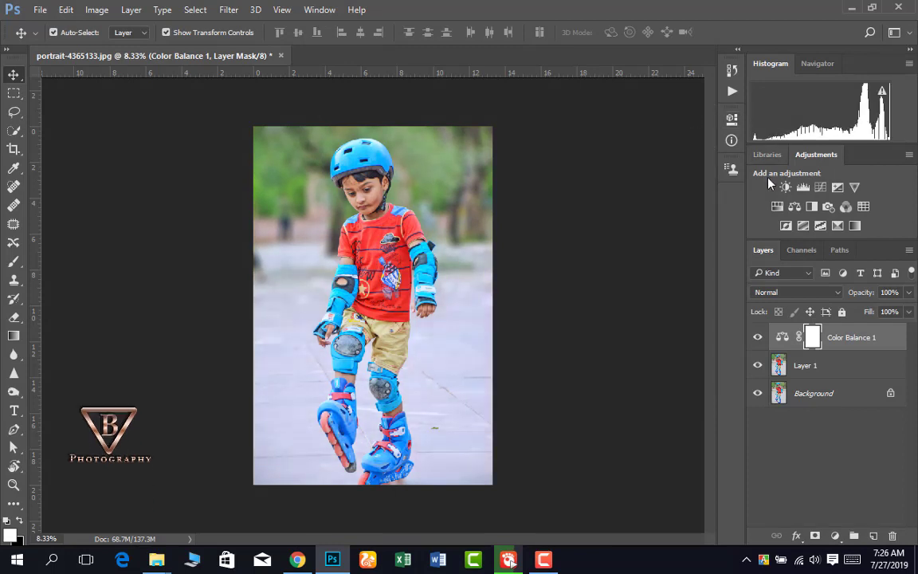
left_click(638, 161)
left_click(610, 172)
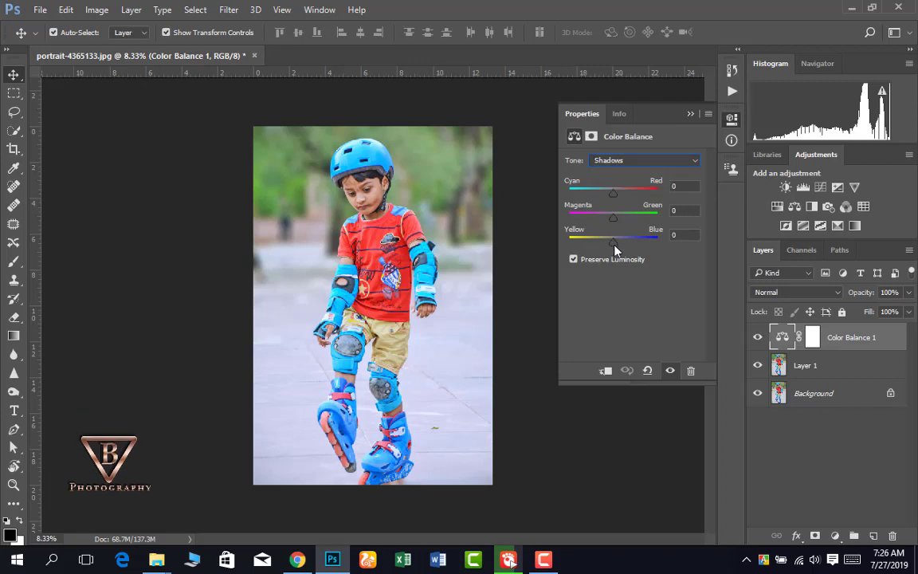
left_click_drag(615, 246, 622, 251)
left_click_drag(607, 216, 613, 194)
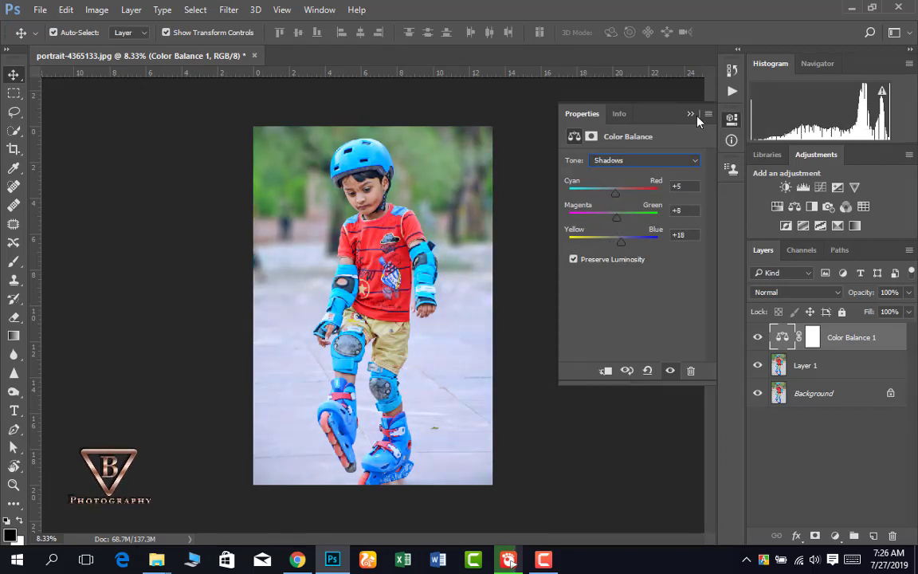
Add a Hue/Saturation adjustment layer limited to the Greens range
left_click(777, 206)
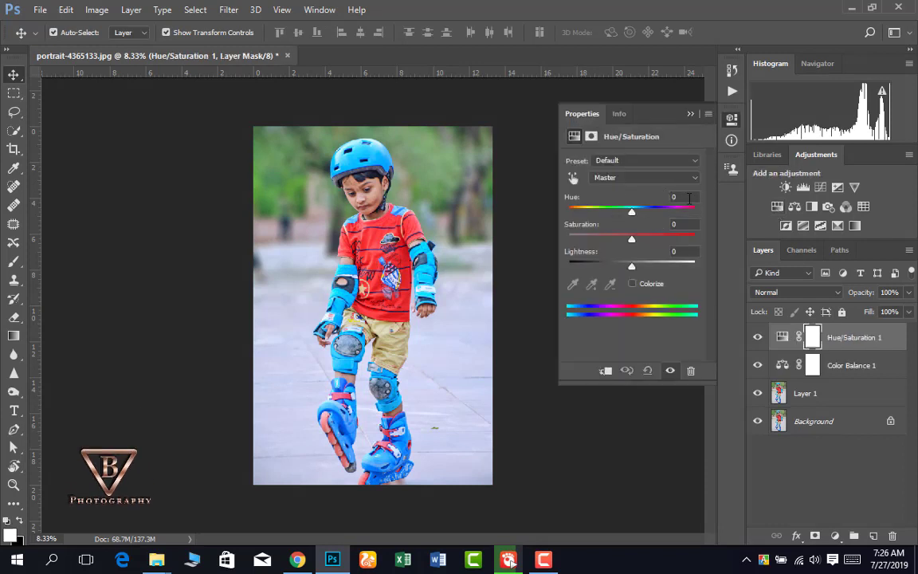
type("-35")
key("Return")
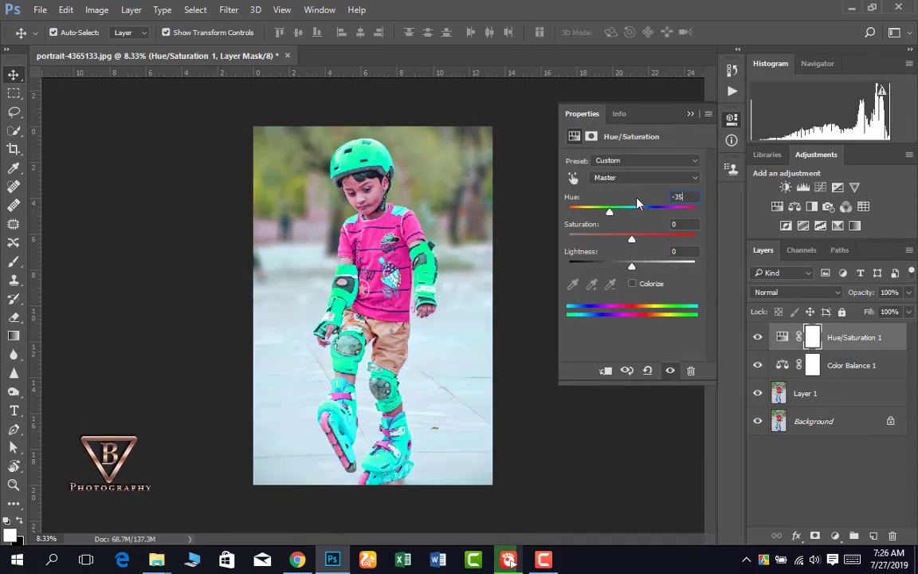
key("BackSpace")
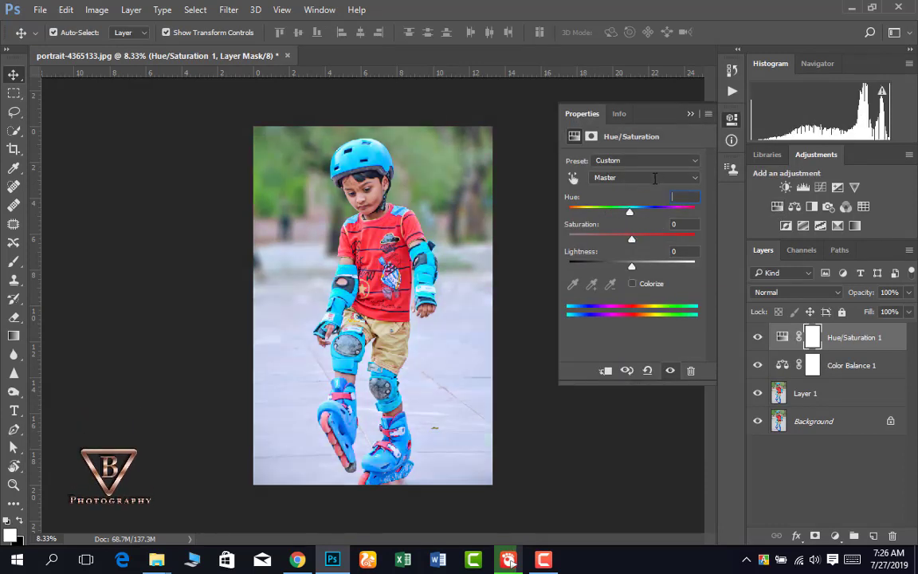
left_click(586, 160)
key("Return")
left_click(616, 177)
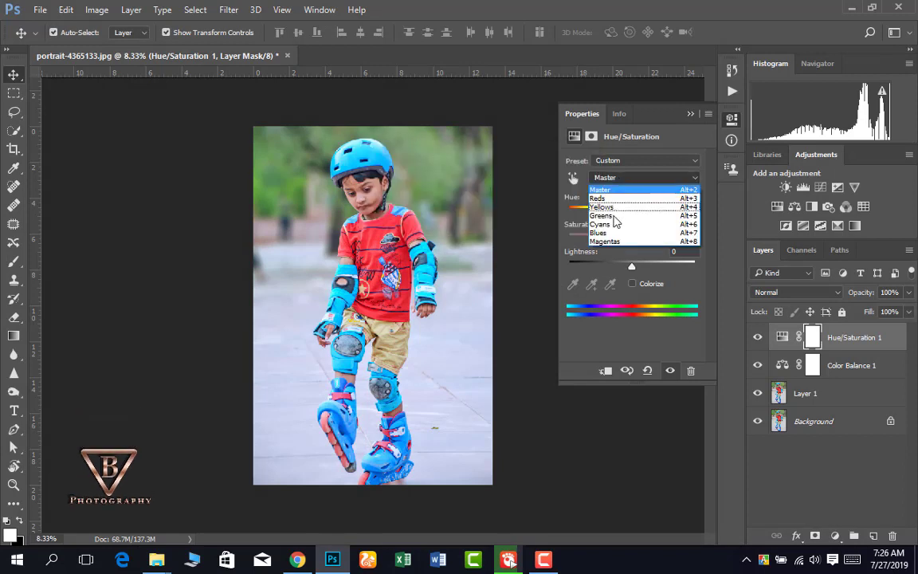
left_click(614, 215)
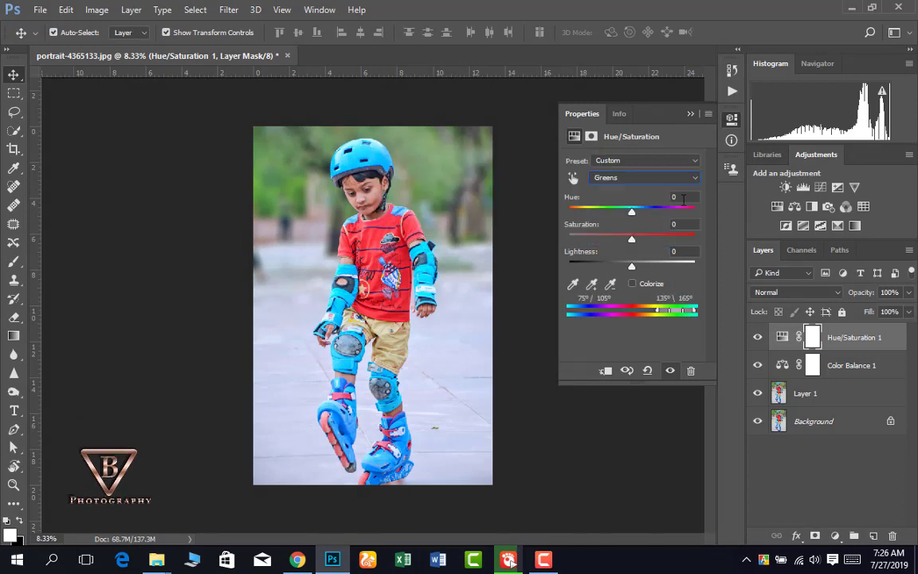
type("-35")
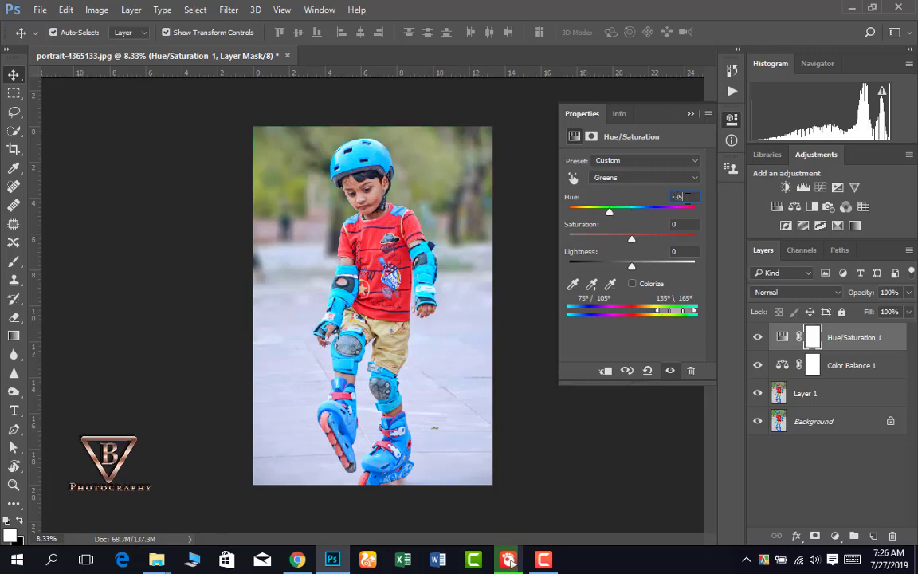
Shift the Greens hue to +15 and select Layer 1 with the adjustment layers
left_click(592, 285)
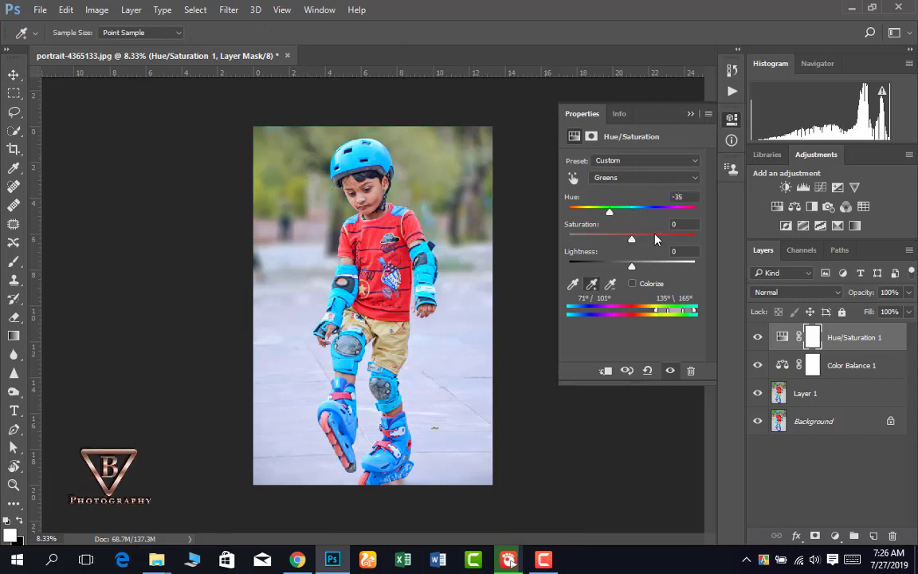
left_click_drag(604, 211, 644, 210)
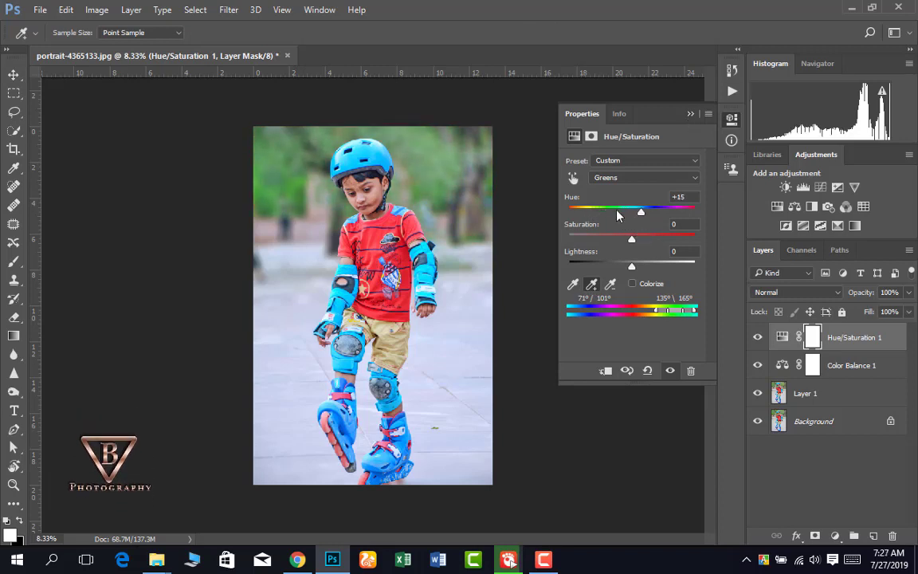
left_click_drag(636, 211, 620, 213)
left_click(690, 114)
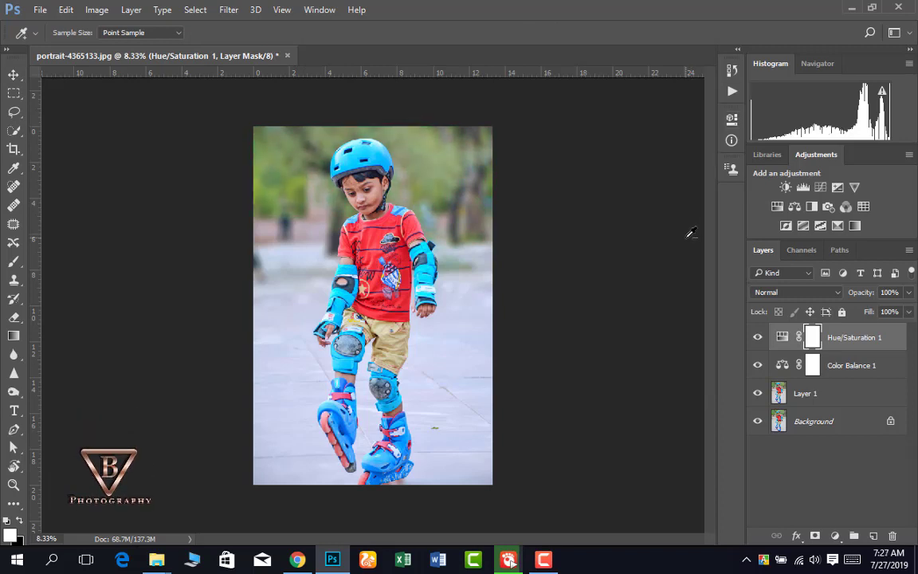
key("ctrl+alt+a")
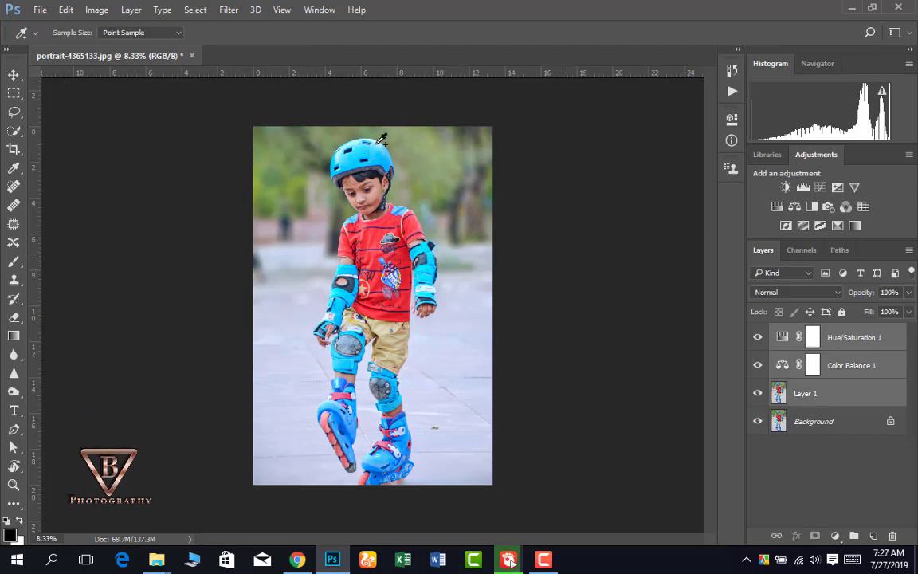
Merge the selected layers, duplicate the result, and open the Camera Raw Filter
key("ctrl+e")
key("ctrl+j")
left_click(13, 74)
left_click(228, 10)
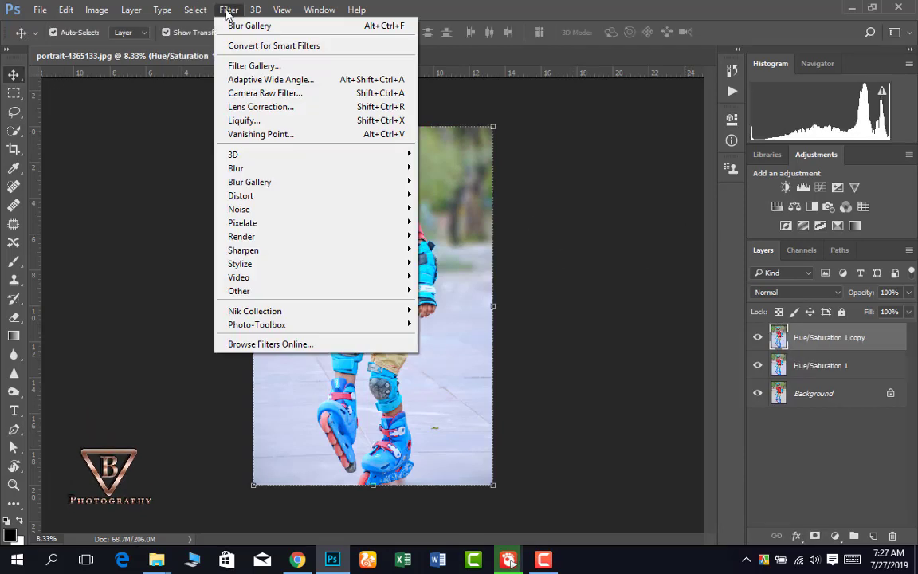
left_click(307, 93)
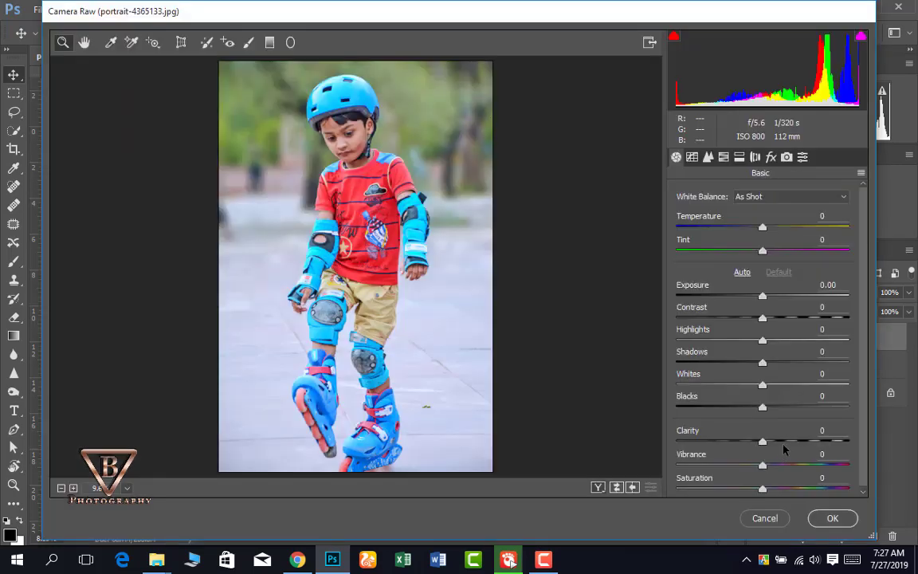
Set Contrast and Clarity +18, Highlights -100, Shadows -15 and Blacks -16
left_click(779, 440)
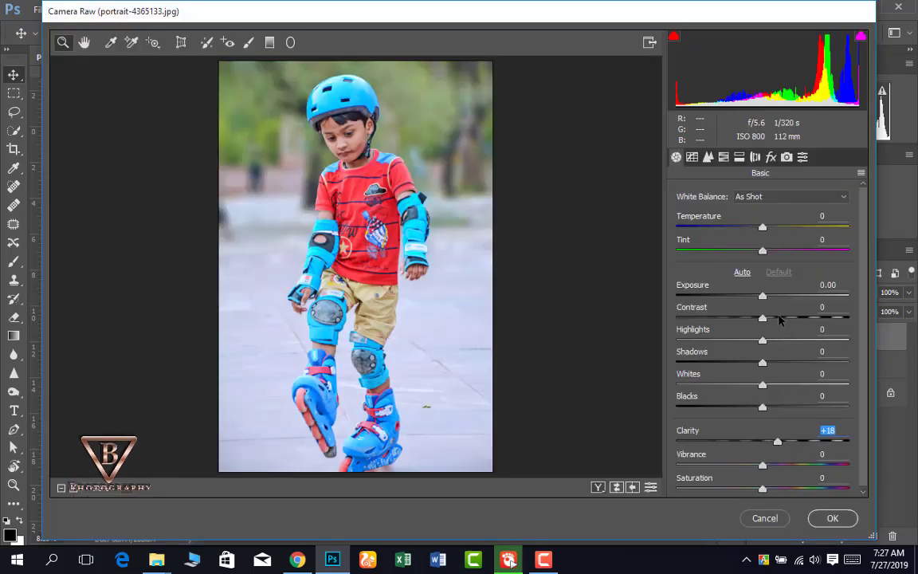
left_click(778, 317)
left_click_drag(763, 341, 677, 340)
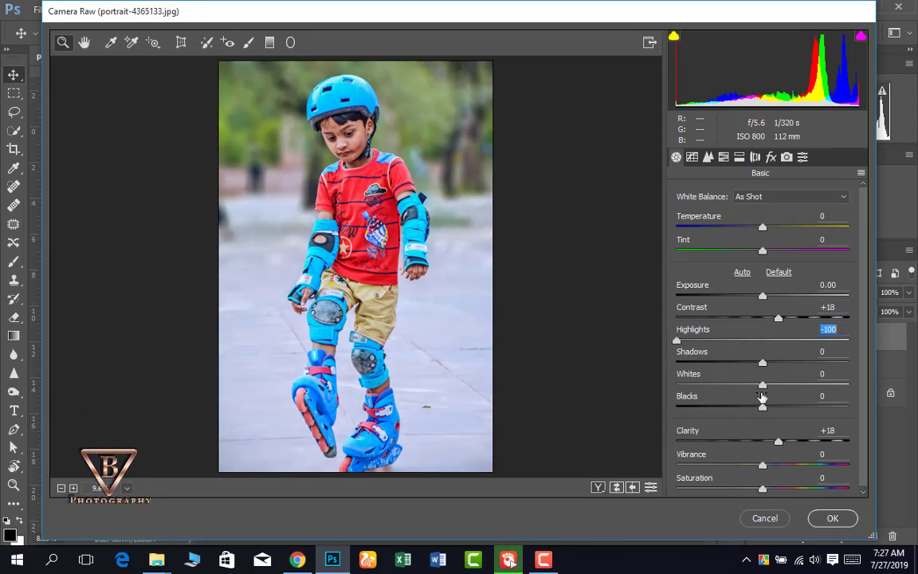
left_click_drag(762, 407, 773, 408)
left_click_drag(762, 363, 750, 362)
left_click_drag(772, 407, 748, 408)
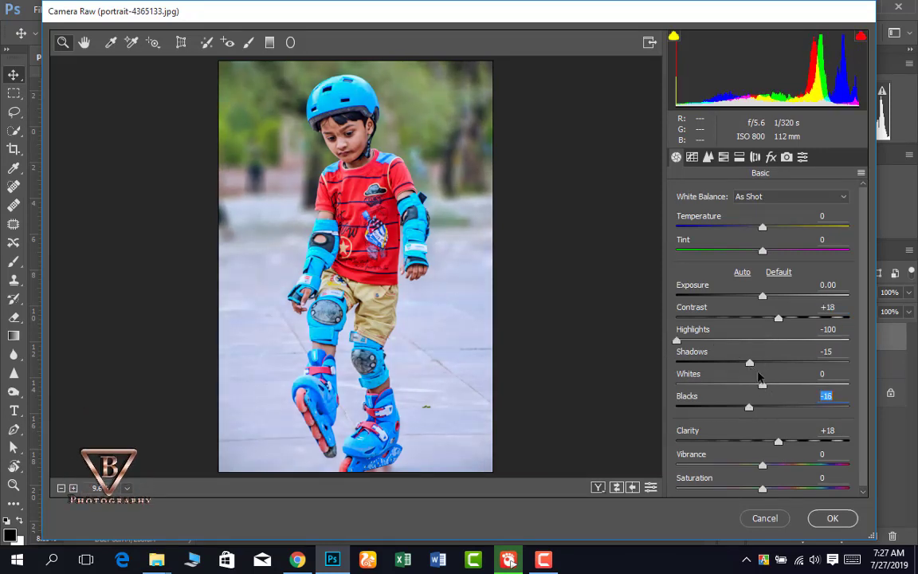
Set Oranges luminance +30, Reds saturation +18, Oranges -10, noise reduction 30, and apply
left_click(724, 157)
left_click_drag(767, 294, 792, 294)
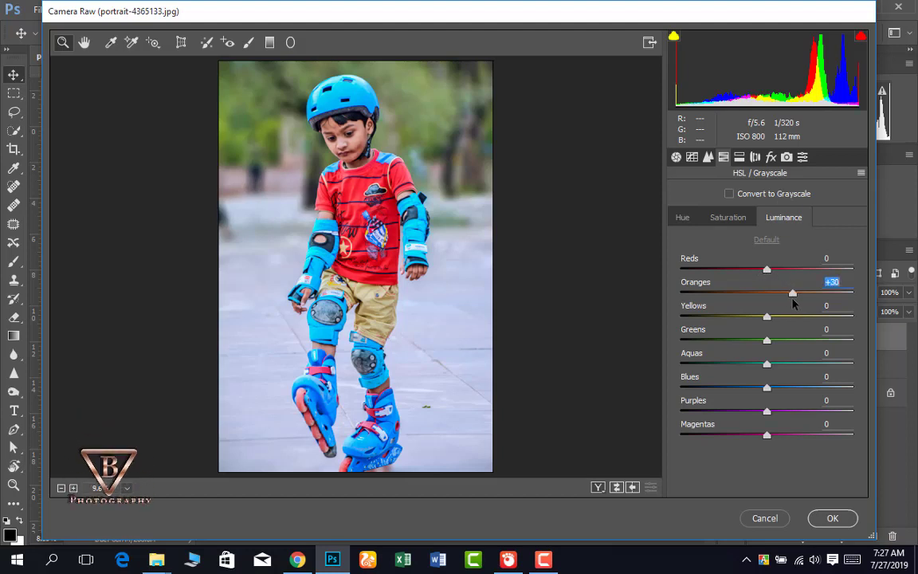
left_click(728, 217)
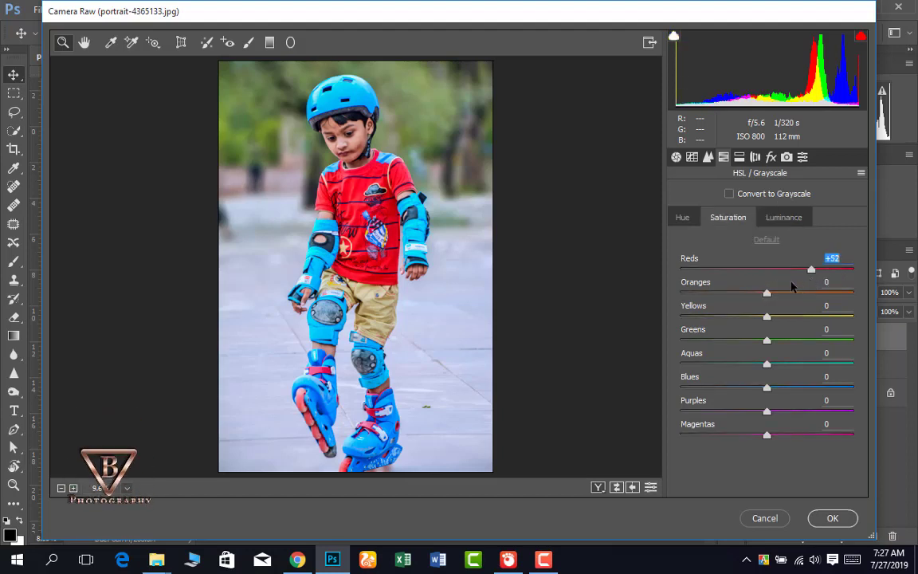
mouse_move(766, 270)
left_mouse_down()
mouse_move(782, 269)
mouse_move(757, 293)
left_mouse_up()
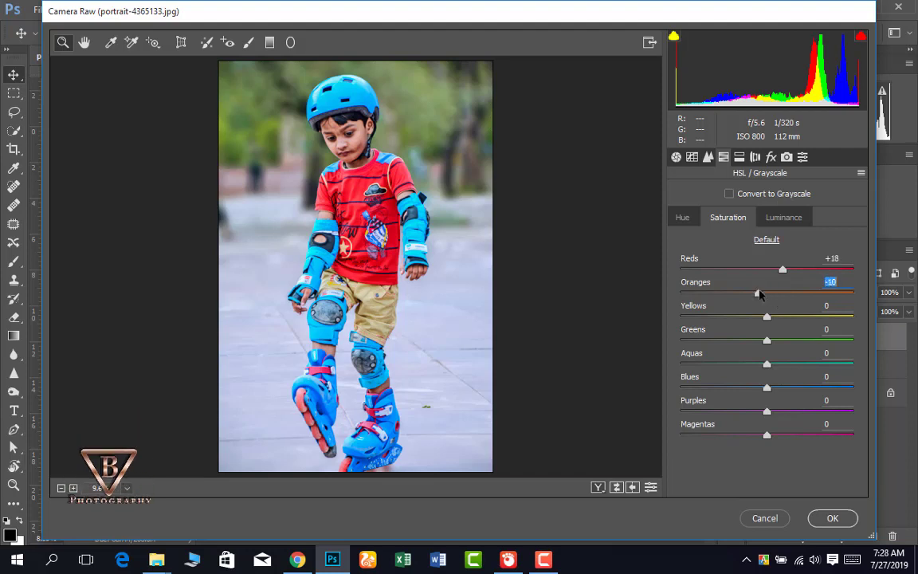
left_click(708, 159)
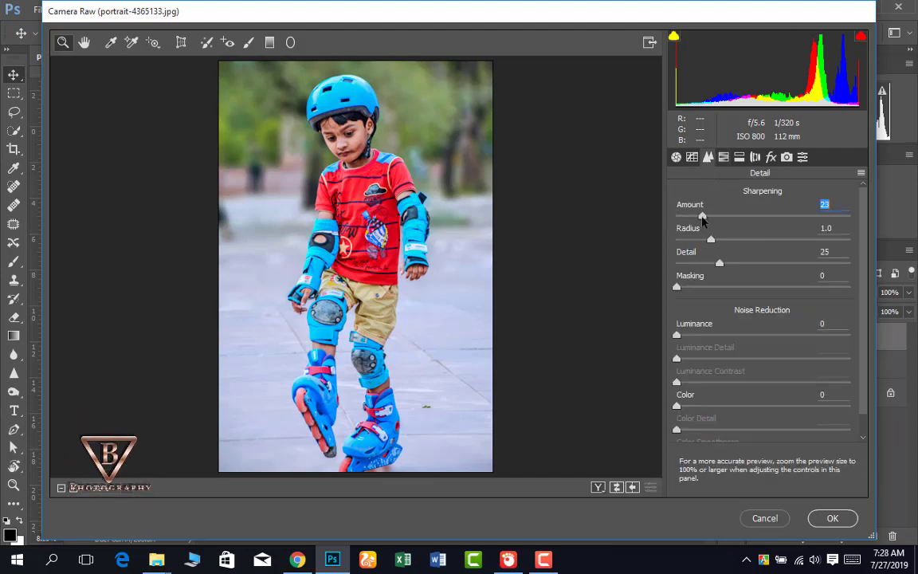
left_click(727, 336)
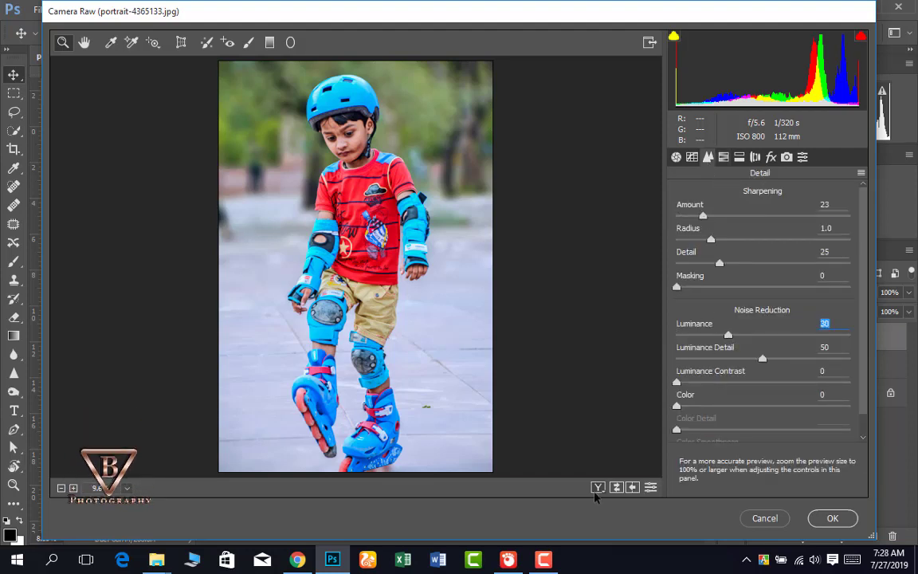
left_click(832, 518)
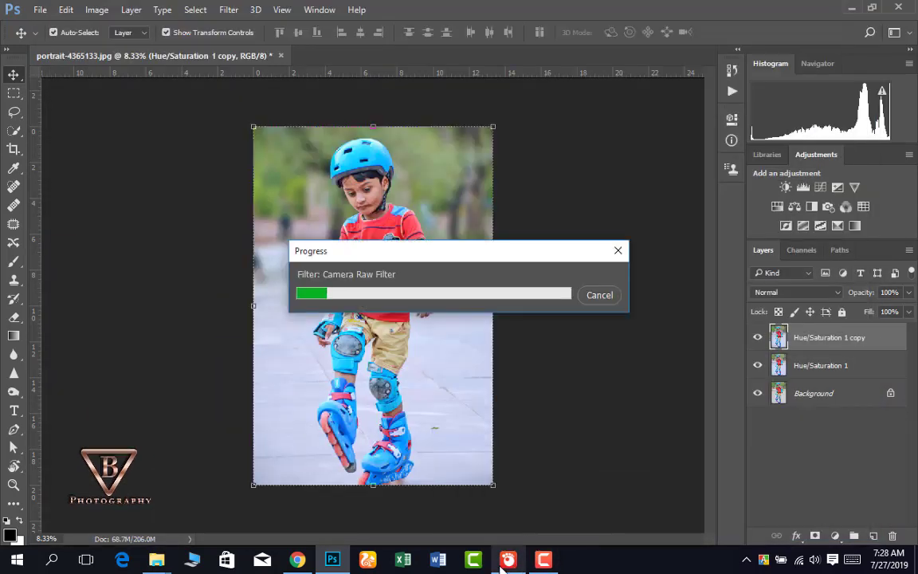
Save the document as portrait-4365133.psd and deselect all layers
left_click(526, 529)
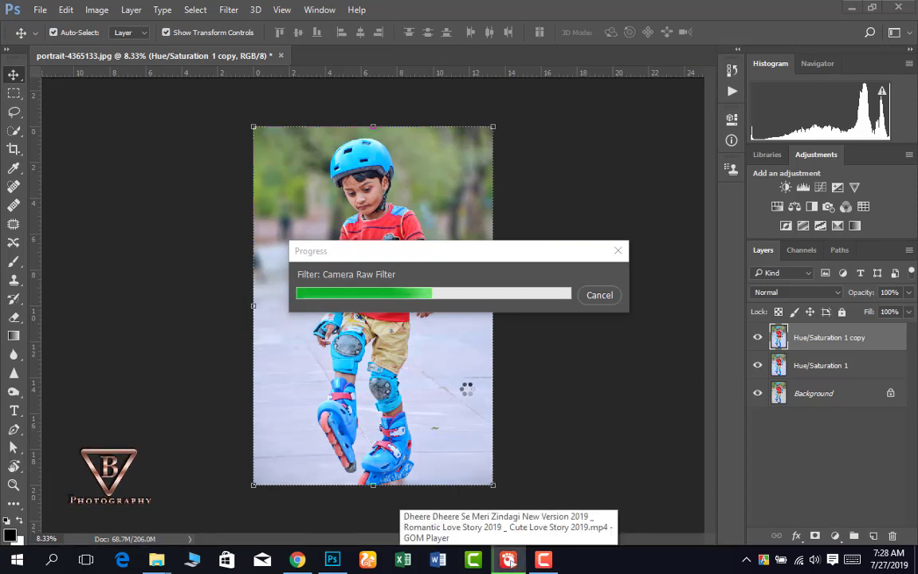
left_click(543, 560)
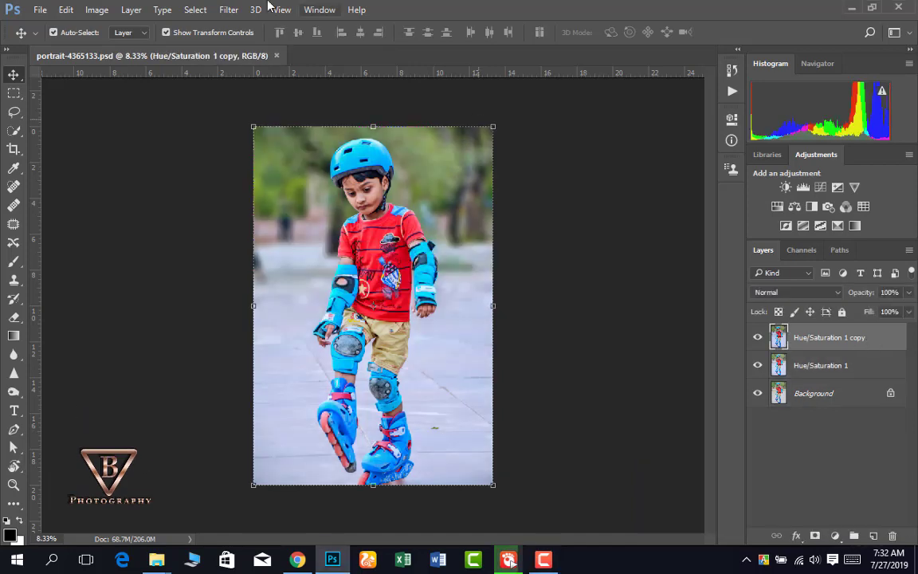
left_click(229, 10)
left_click(361, 194)
Zoom in on the face and set up the Mixer Brush at 6% wetness, size 90, on the merged copy layer
left_click(361, 194)
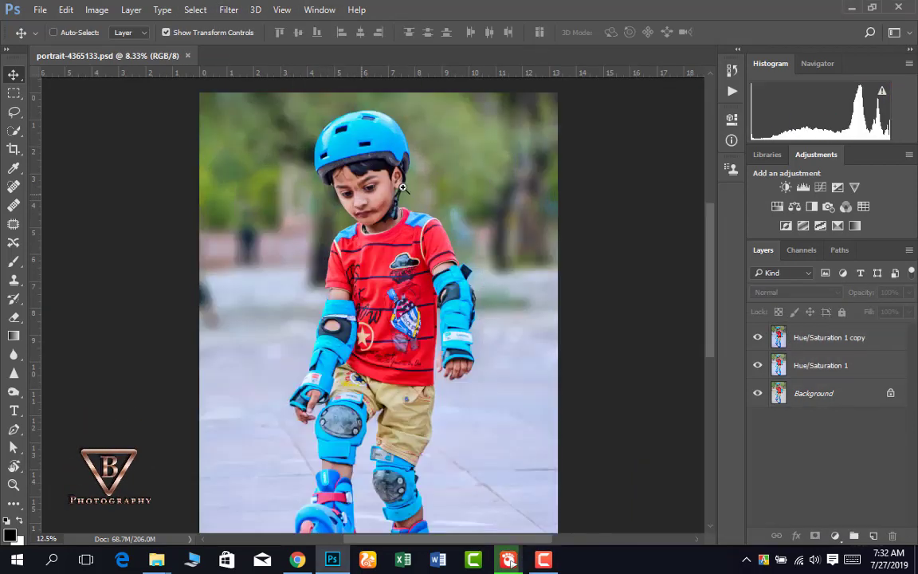
left_click(403, 158)
left_click(334, 157)
left_click(372, 215)
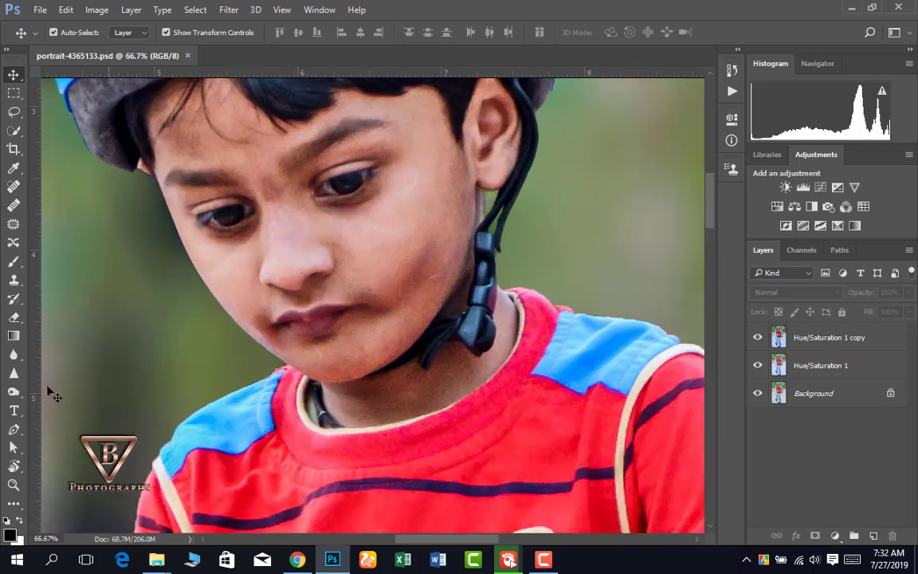
left_click(13, 503)
scroll(431, 287, "up", 1)
key("alt+period")
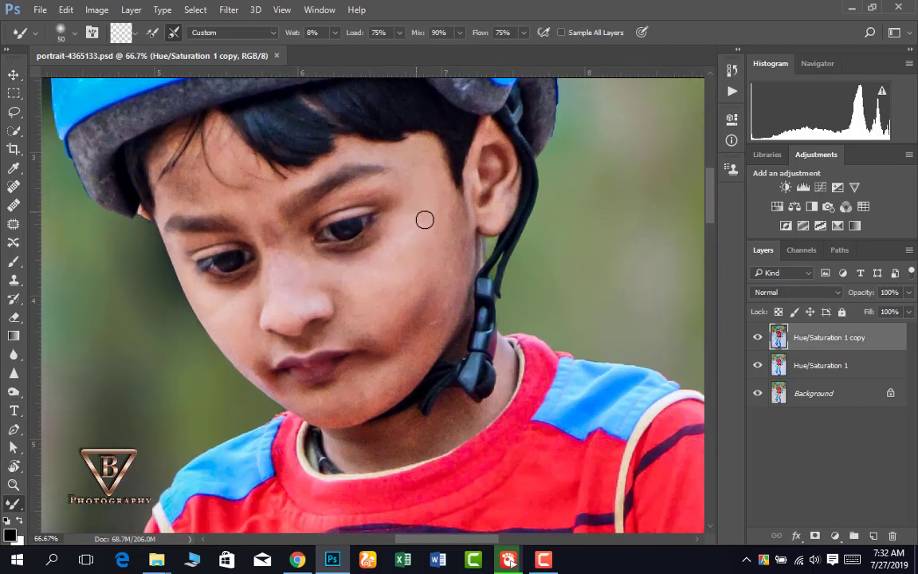
key("bracketright")
key("bracketright")
scroll(429, 227, "up", 1)
left_click(310, 32)
type("6")
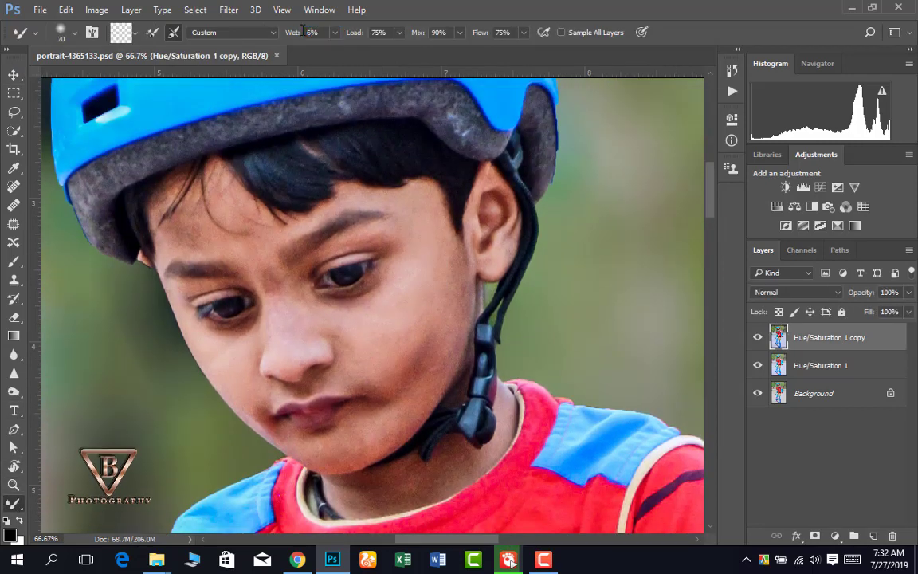
key("bracketright")
key("bracketright")
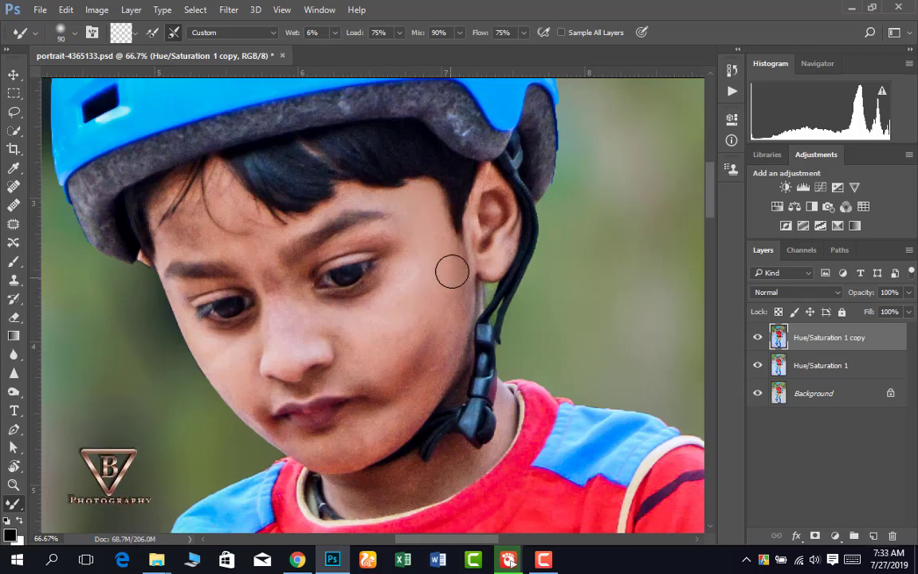
Blend the skin on the cheek, jaw, nose bridge, brow, forehead and under the eye
mouse_move(452, 271)
left_mouse_down()
mouse_move(416, 266)
mouse_move(405, 308)
mouse_move(443, 330)
left_mouse_up()
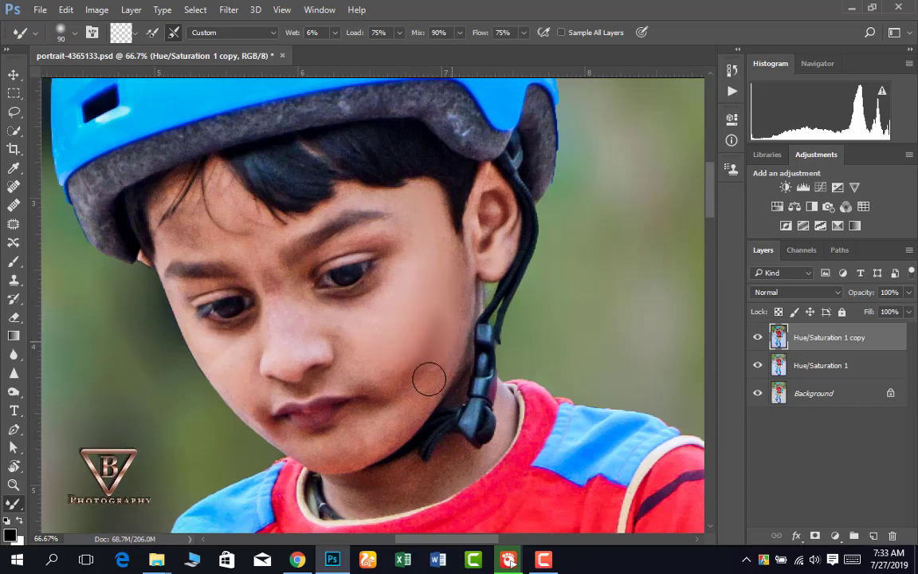
mouse_move(373, 449)
left_mouse_down()
mouse_move(373, 418)
mouse_move(431, 379)
mouse_move(459, 319)
left_mouse_up()
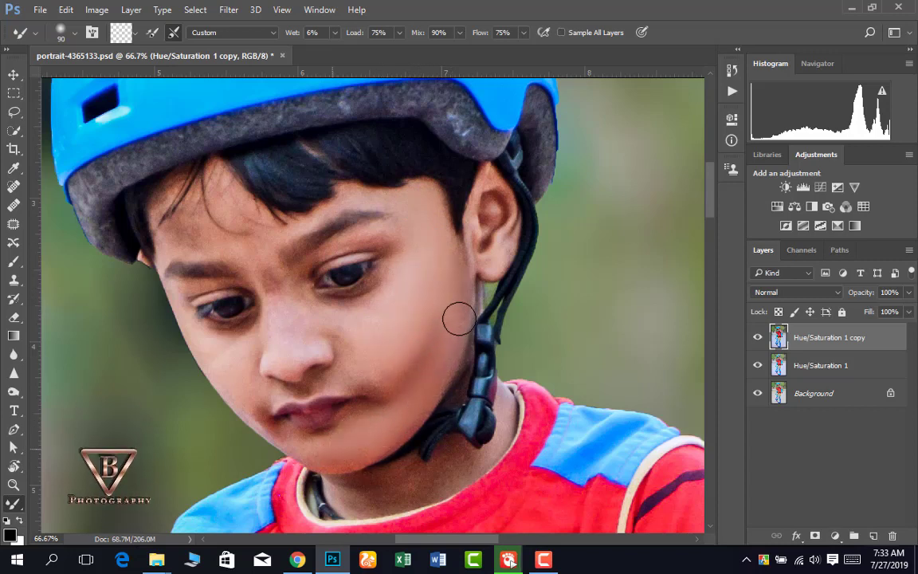
mouse_move(291, 318)
left_mouse_down()
mouse_move(307, 312)
mouse_move(348, 371)
left_mouse_up()
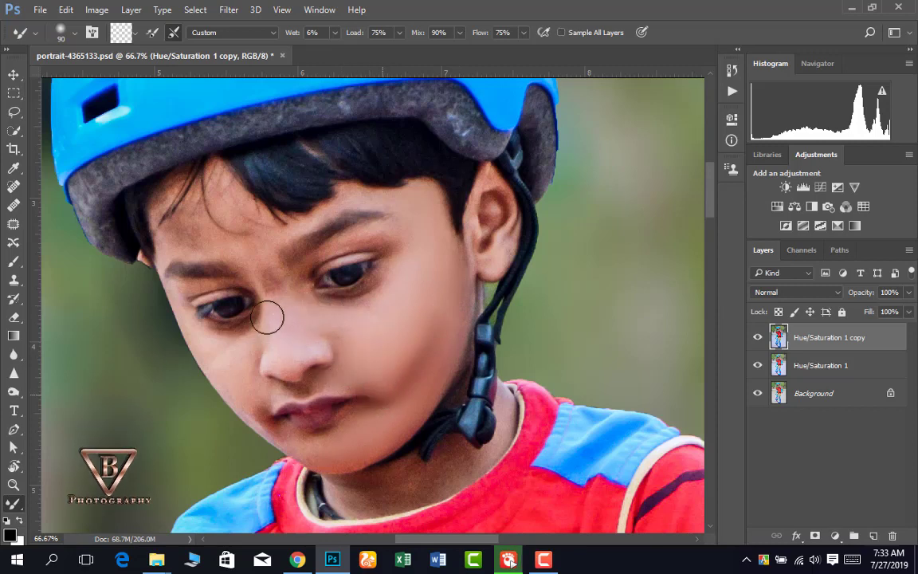
mouse_move(267, 318)
left_mouse_down()
mouse_move(241, 229)
mouse_move(207, 232)
mouse_move(236, 260)
mouse_move(251, 209)
mouse_move(251, 221)
left_mouse_up()
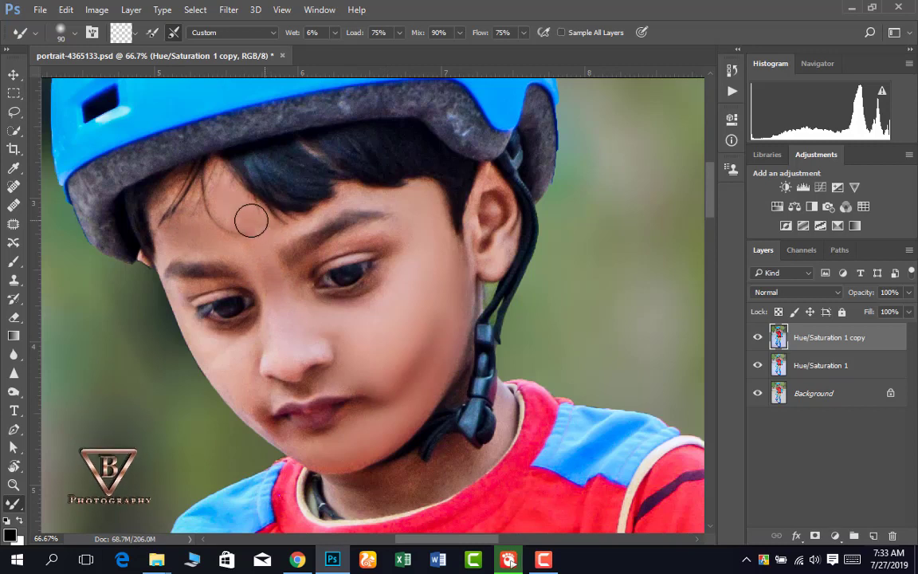
mouse_move(172, 211)
left_mouse_down()
mouse_move(189, 195)
mouse_move(175, 232)
mouse_move(189, 240)
left_mouse_up()
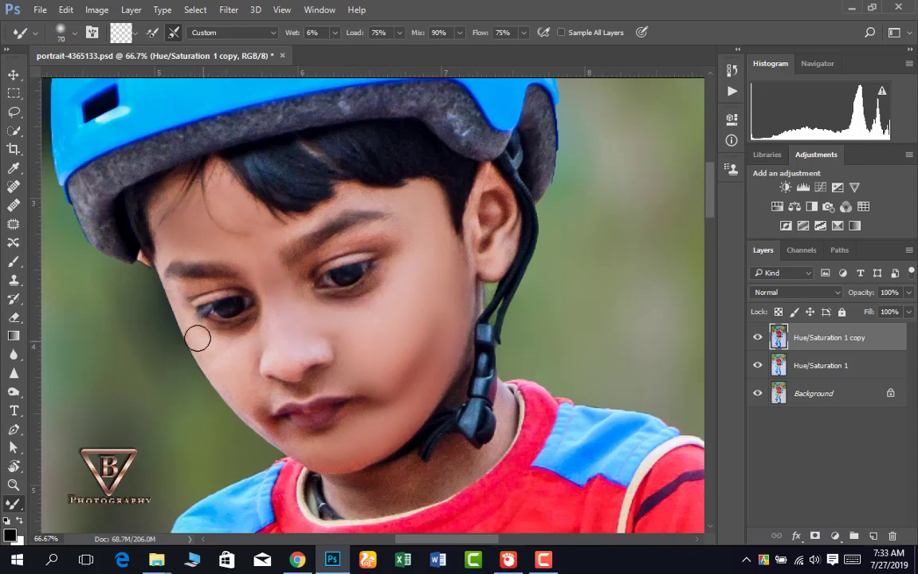
mouse_move(198, 338)
left_mouse_down()
mouse_move(219, 369)
mouse_move(261, 345)
mouse_move(250, 358)
left_mouse_up()
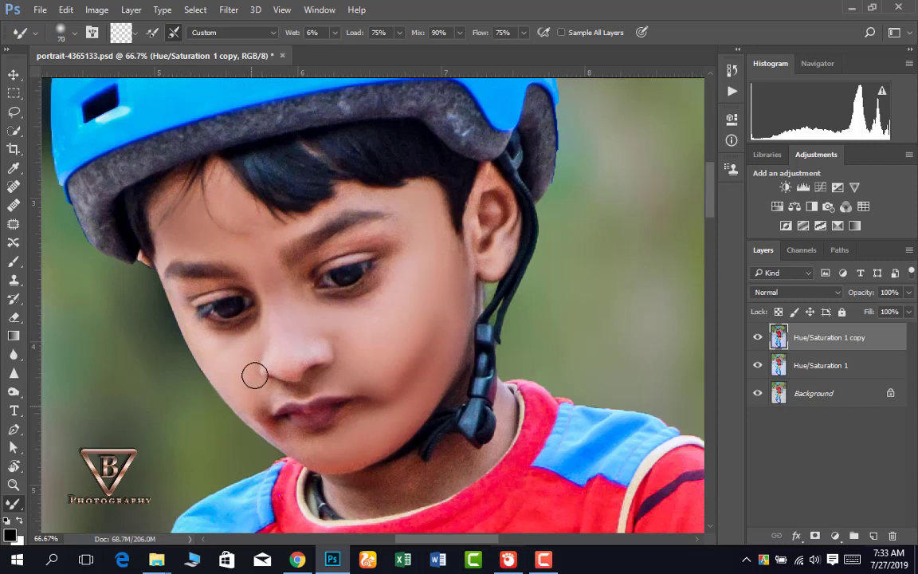
Smooth the neck under the chin with a larger brush, then zoom back out
scroll(293, 361, "down", 3)
key("bracketright")
key("bracketright")
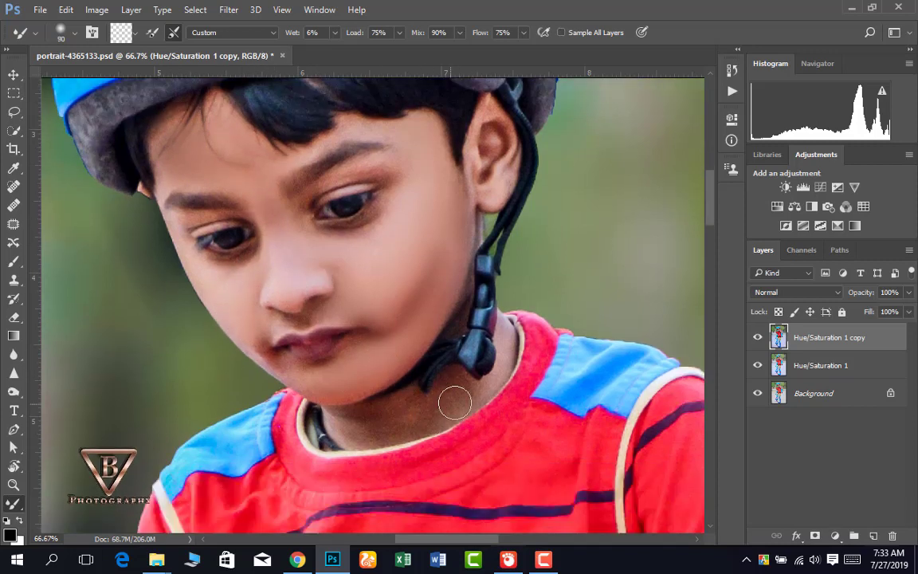
mouse_move(439, 412)
left_mouse_down()
mouse_move(391, 412)
mouse_move(357, 428)
left_mouse_up()
scroll(486, 385, "down", 2)
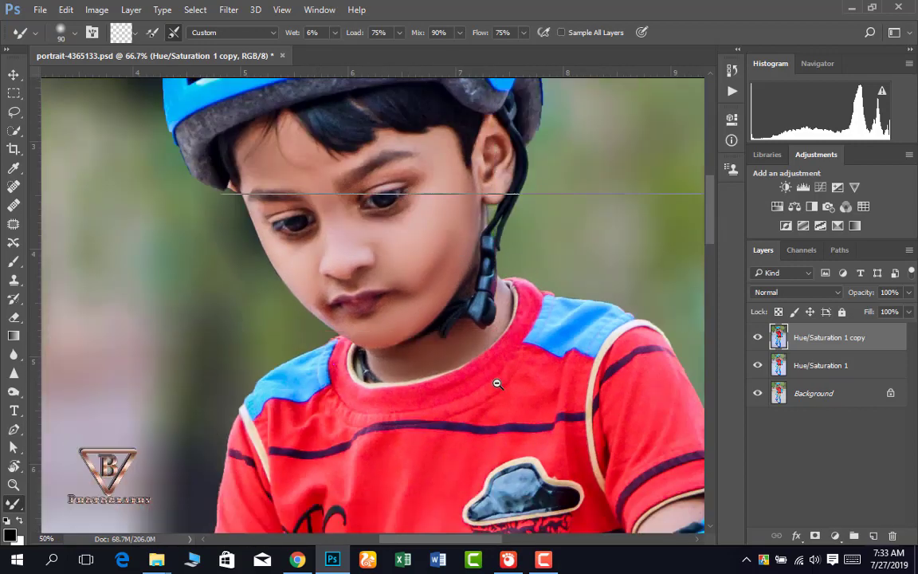
scroll(447, 406, "down", 2, "alt")
scroll(385, 437, "down", 3)
scroll(385, 438, "down", 3)
scroll(424, 437, "down", 2)
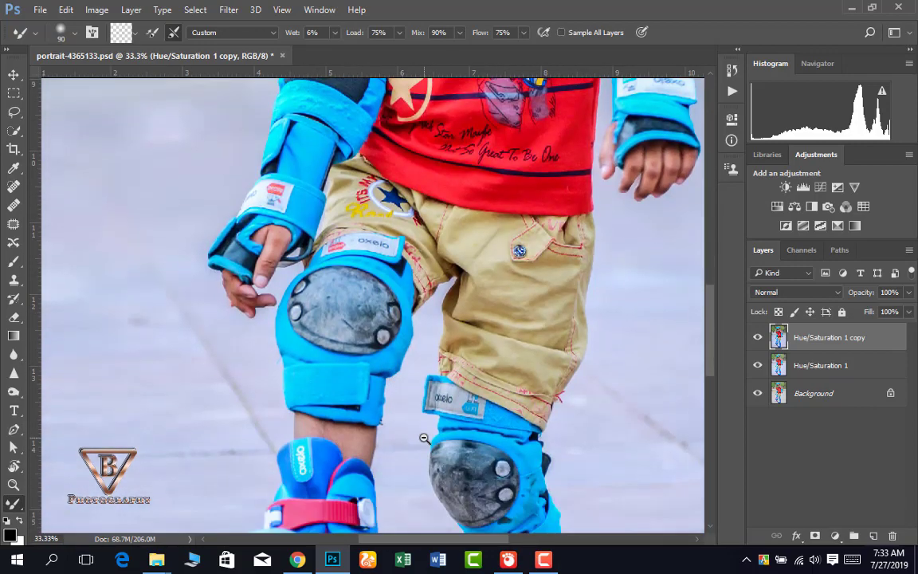
scroll(592, 400, "down", 1, "alt")
scroll(592, 399, "down", 1, "alt")
Zoom out to the whole photo and launch SkinFiner from Filter > Photo-Toolbox
key("v")
key("ctrl+minus")
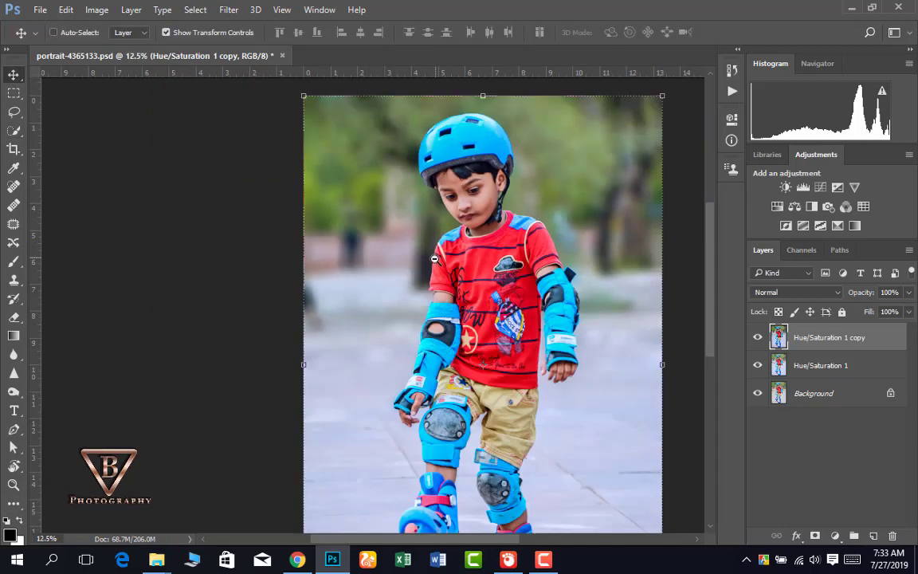
key("ctrl+minus")
left_click(229, 10)
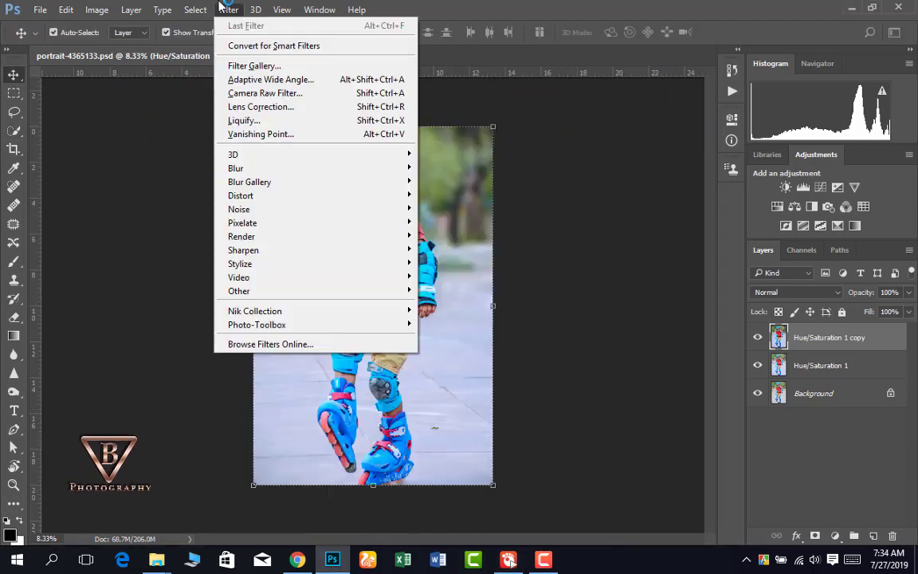
left_click(239, 7)
left_click(240, 6)
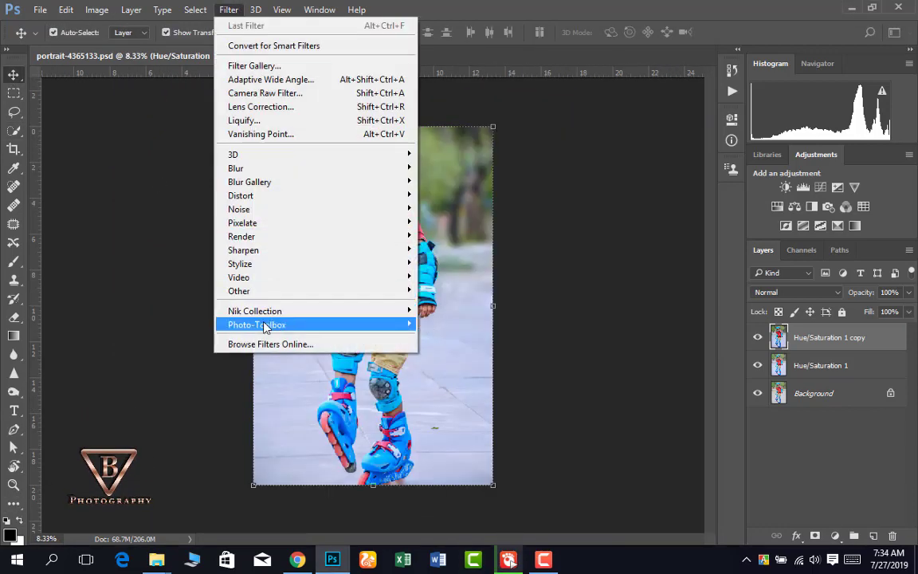
left_click(434, 323)
left_click(229, 9)
mouse_move(257, 325)
left_click(439, 327)
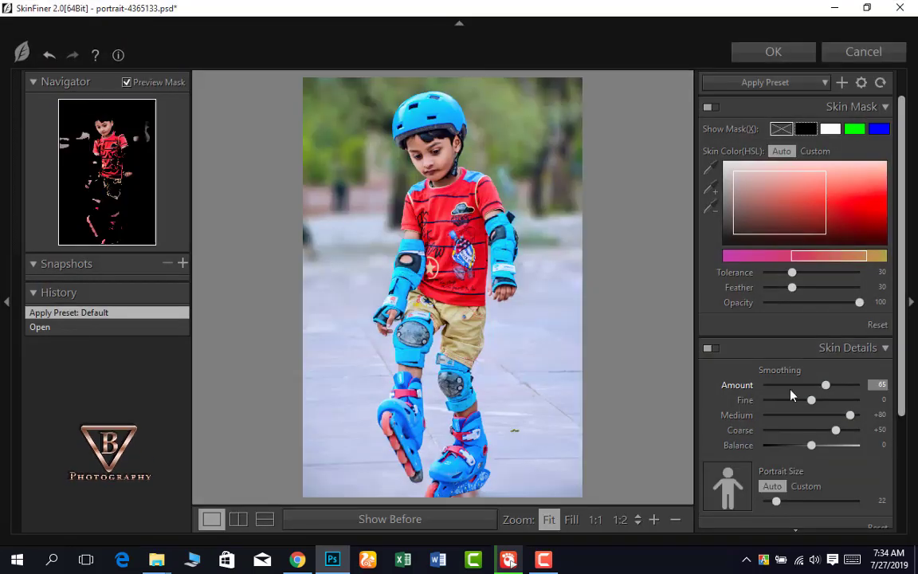
Set Smoothing Amount 79 and Fine +33, raise the Skin Tone sliders, and apply
mouse_move(826, 385)
left_mouse_down()
mouse_move(840, 385)
mouse_move(827, 400)
left_mouse_up()
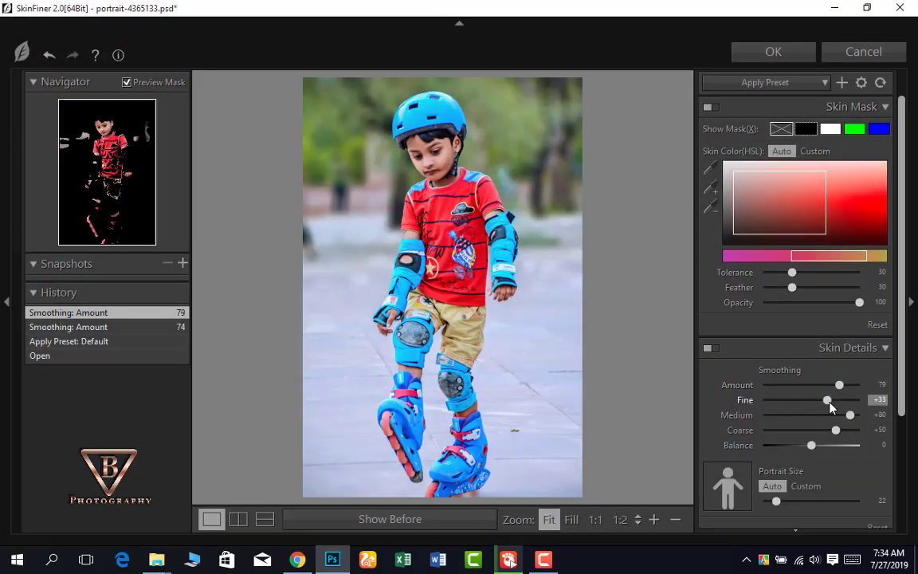
scroll(824, 446, "down", 3)
mouse_move(811, 444)
left_mouse_down()
mouse_move(825, 444)
mouse_move(825, 489)
left_mouse_up()
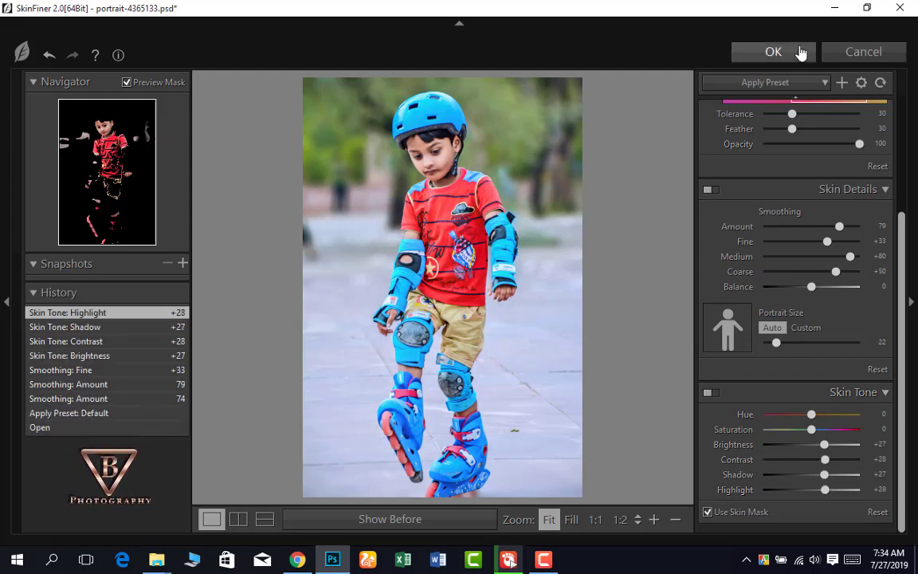
left_click(801, 53)
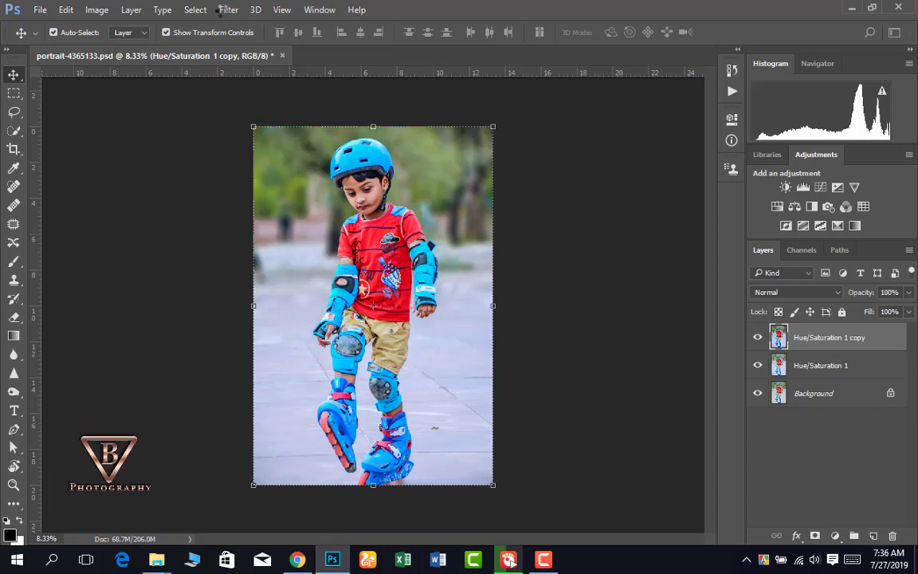
In the Camera Raw Filter, set Yellows and Greens saturation to -100
left_click(226, 10)
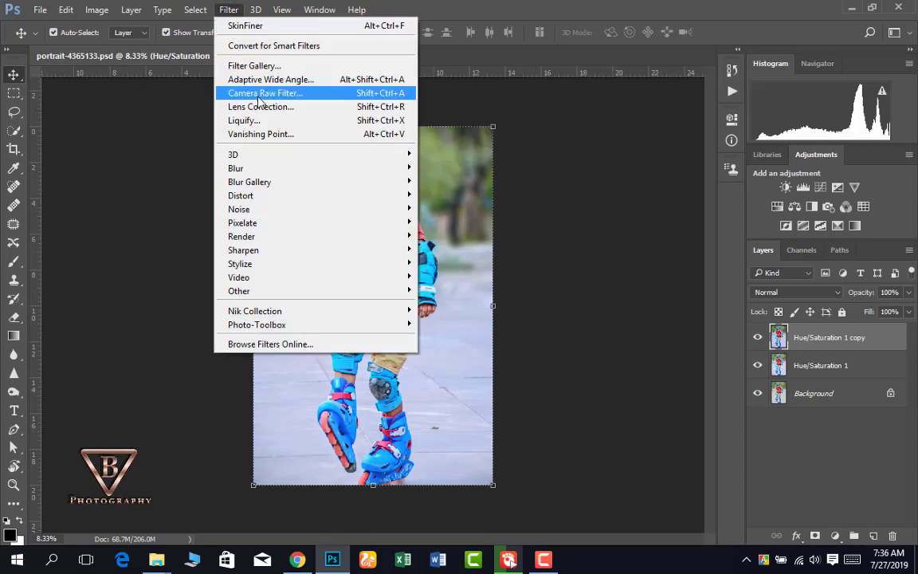
left_click(260, 90)
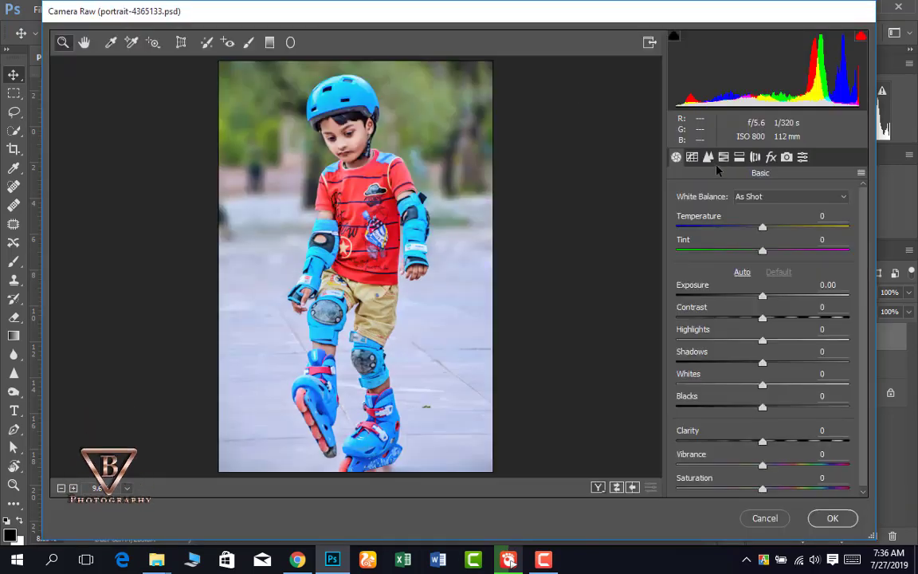
left_click(723, 157)
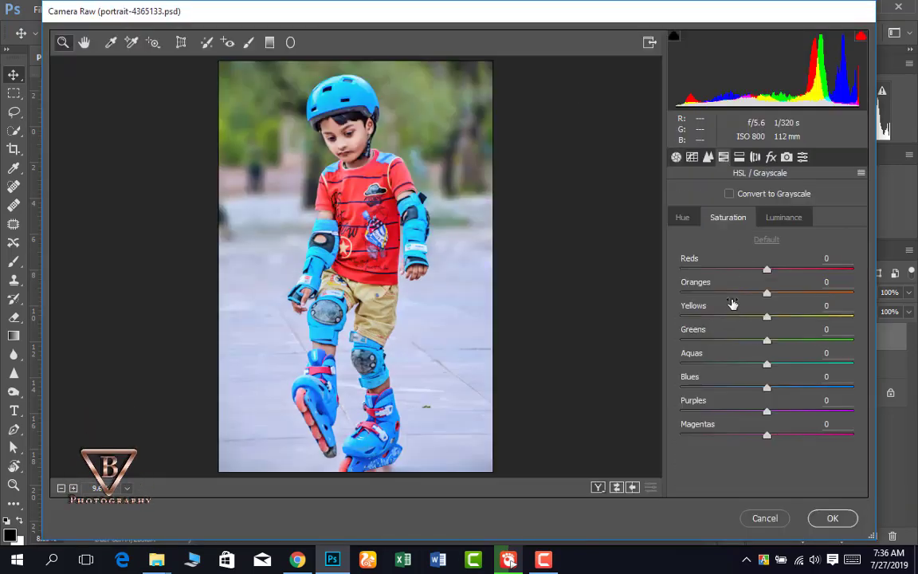
left_click_drag(695, 343, 679, 340)
left_click_drag(765, 317, 800, 317)
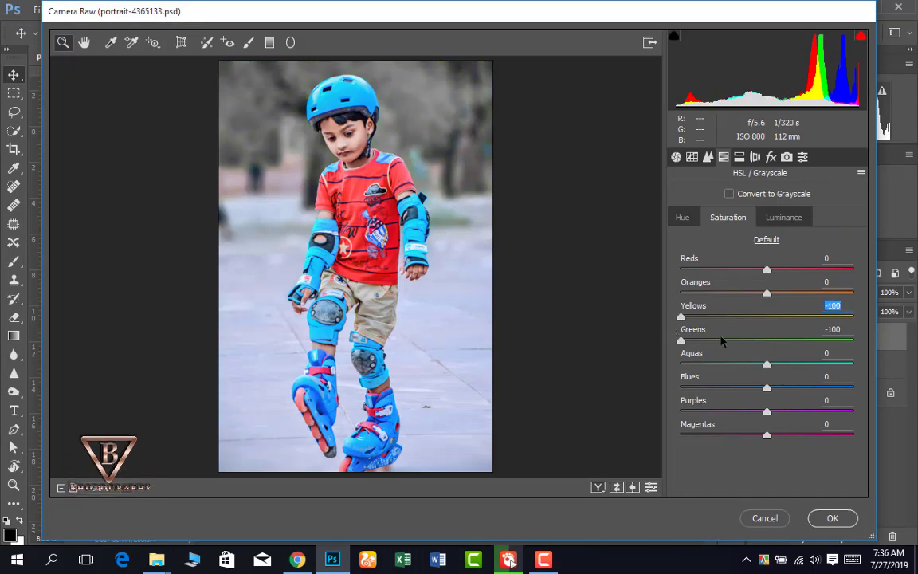
Set Contrast +8, Blacks +30 and Clarity +3 in the Basic panel
left_click(676, 157)
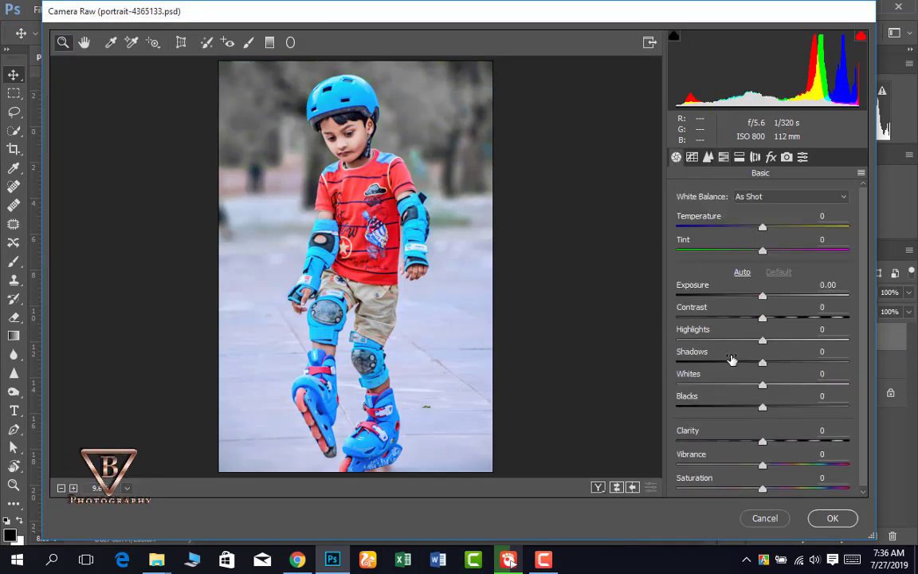
left_click_drag(763, 317, 769, 317)
mouse_move(762, 442)
left_mouse_down()
mouse_move(772, 443)
mouse_move(788, 407)
left_mouse_up()
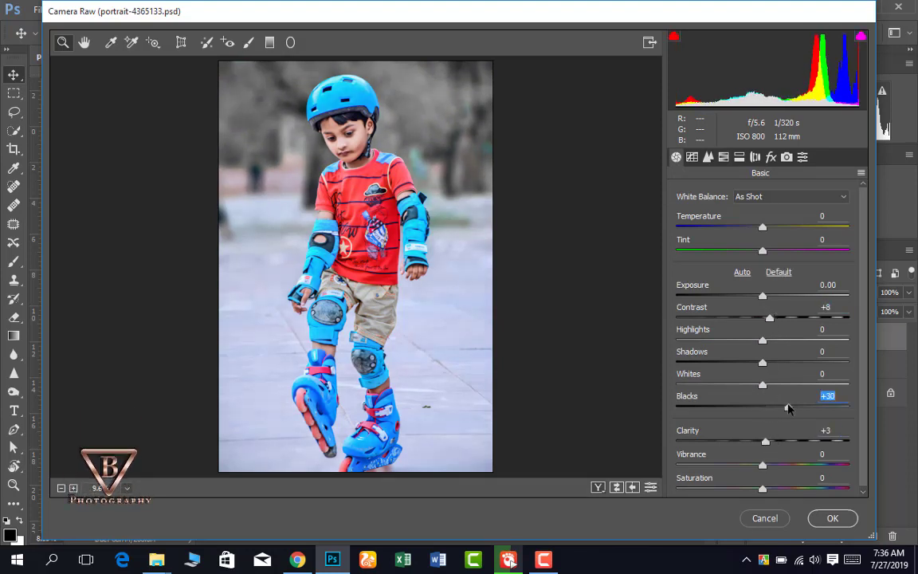
Draw a radial filter oval around the boy that darkens the surroundings (Exposure -1.10, Clarity +37)
left_click(290, 42)
mouse_move(408, 178)
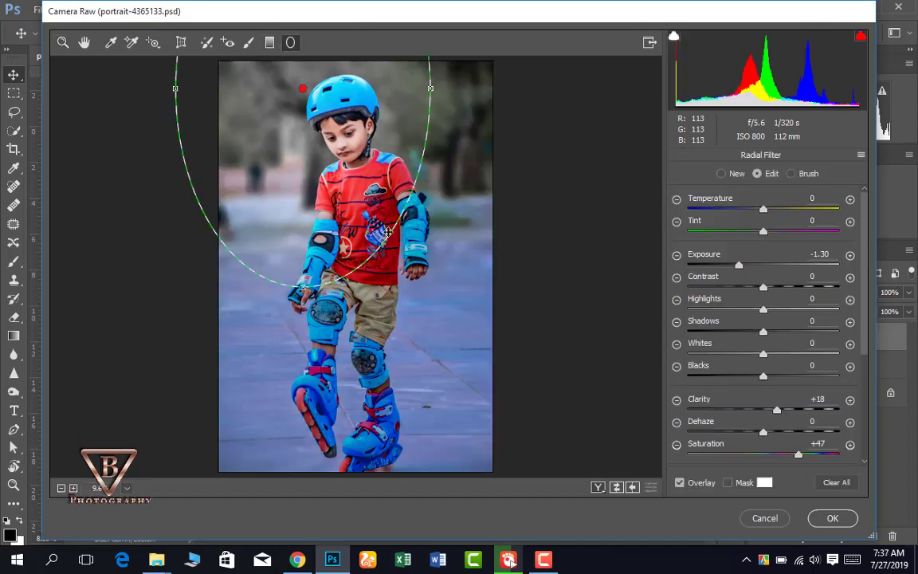
left_click_drag(361, 157, 525, 171)
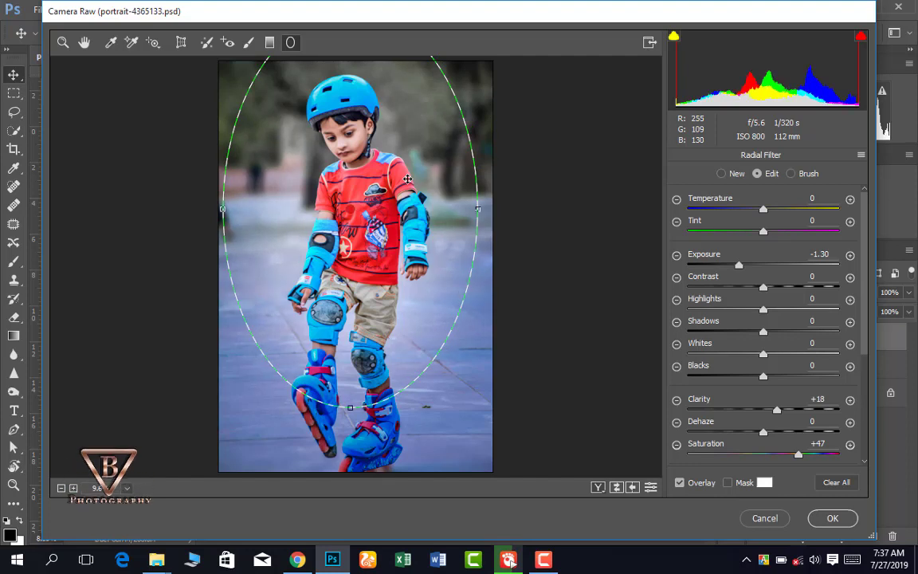
left_click_drag(746, 273, 747, 273)
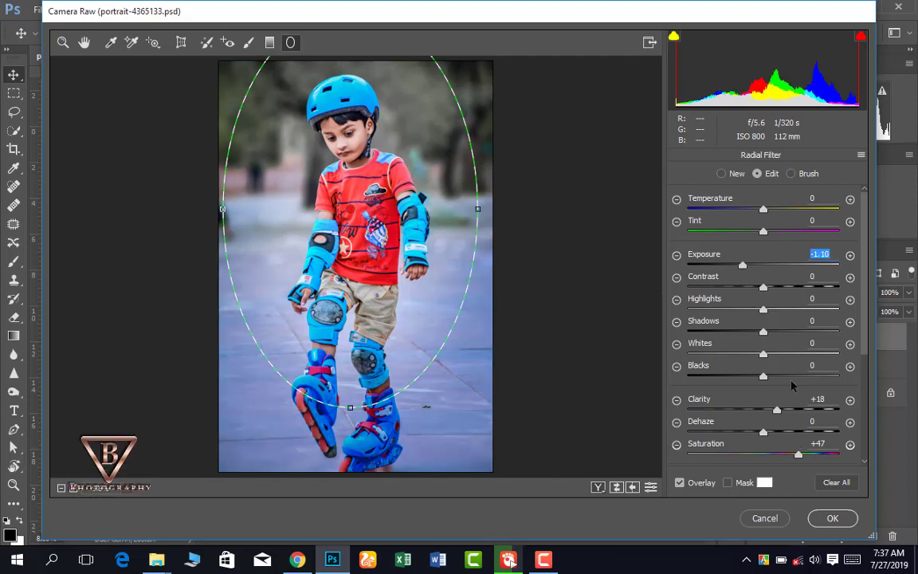
left_click_drag(759, 456, 750, 456)
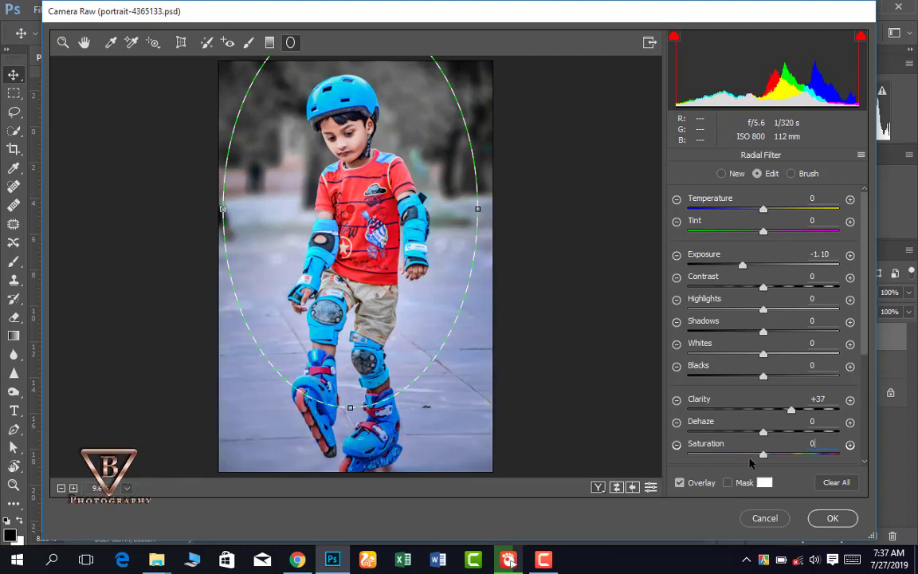
key("z")
Set Aquas saturation to -100 and Blues to +38, then apply the Camera Raw Filter
left_click(708, 157)
left_click(676, 157)
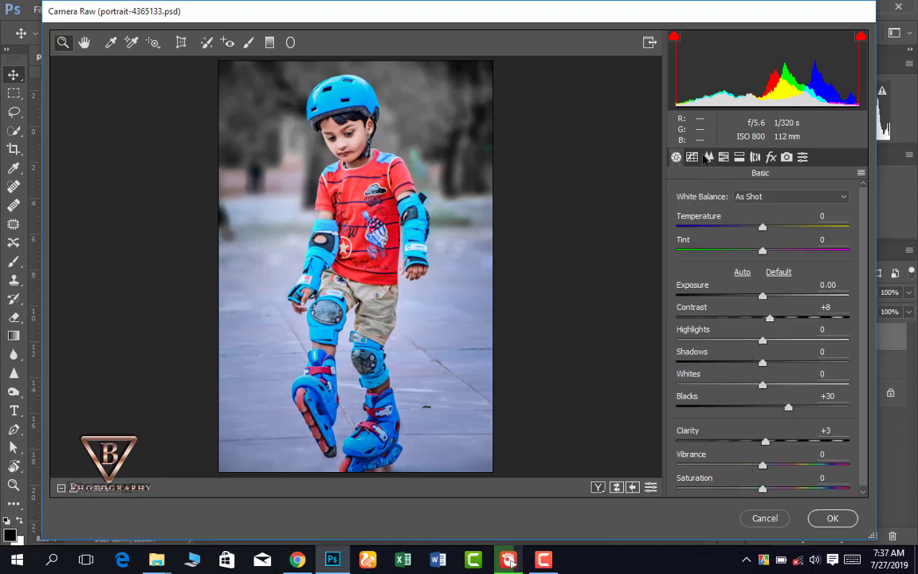
left_click(724, 157)
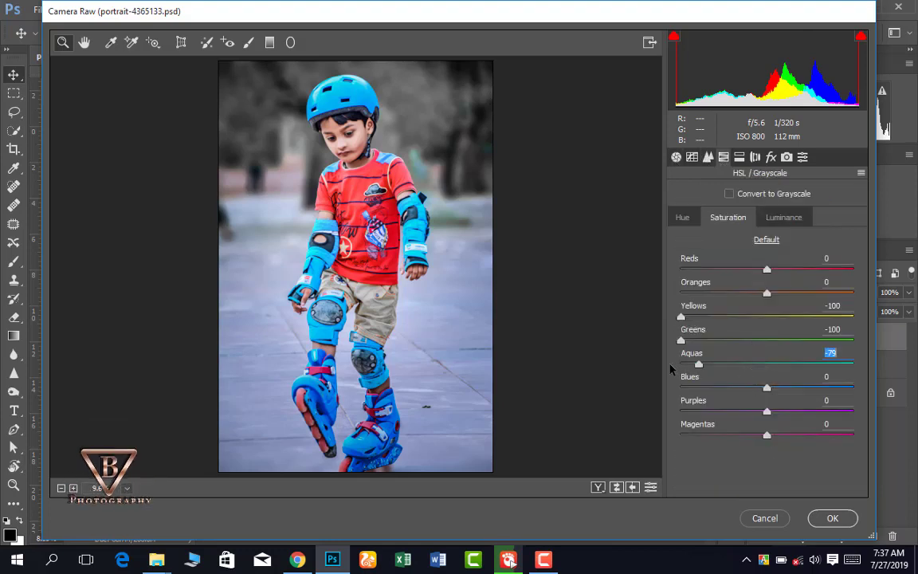
left_click_drag(670, 369, 673, 368)
left_click(800, 389)
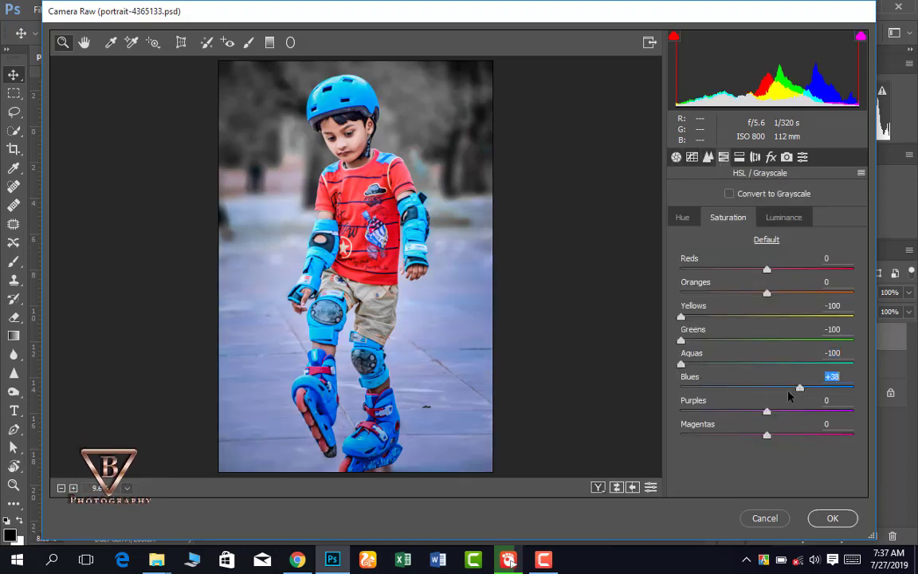
left_click(829, 518)
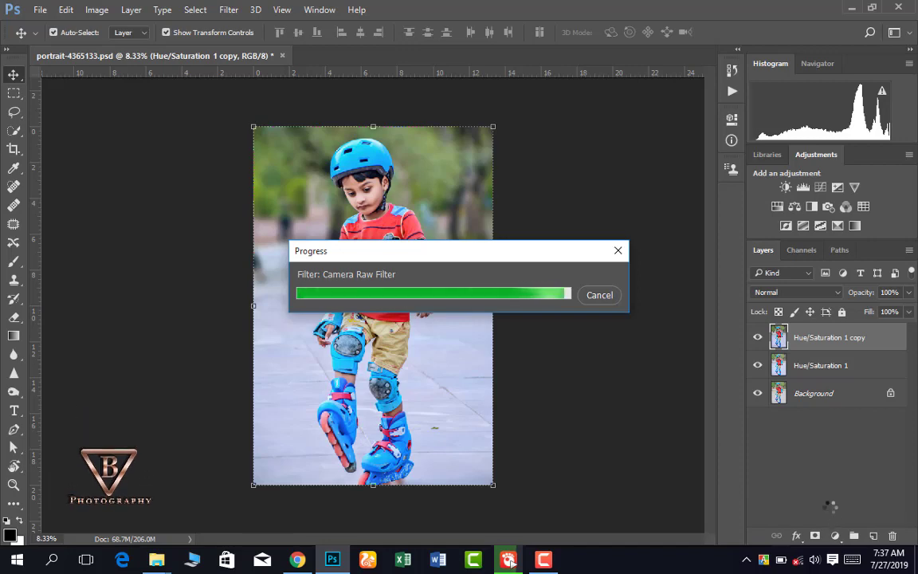
Add a Curves adjustment layer with an S-curve: shadows pulled down, highlights lifted
key("ctrl+plus")
key("ctrl+plus")
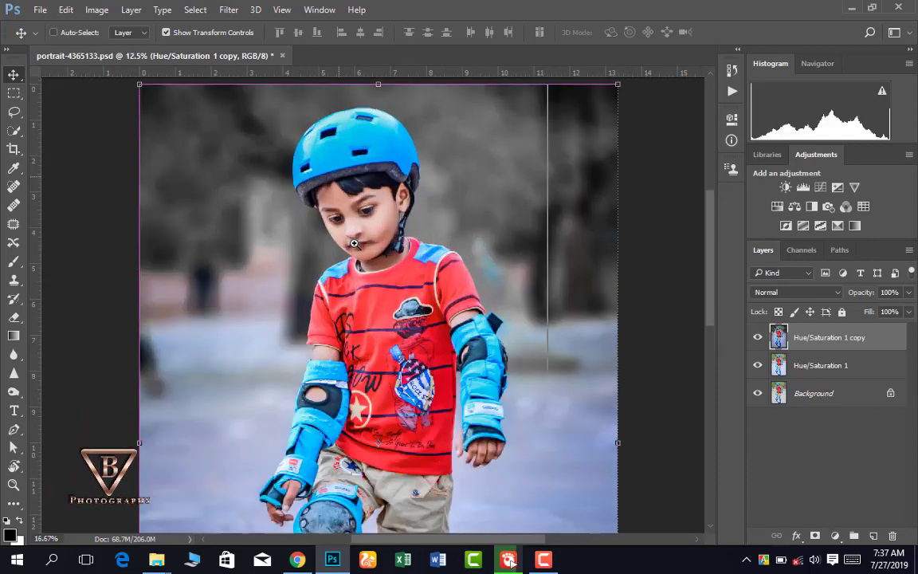
left_click(354, 243)
left_click(369, 205)
left_click(420, 216)
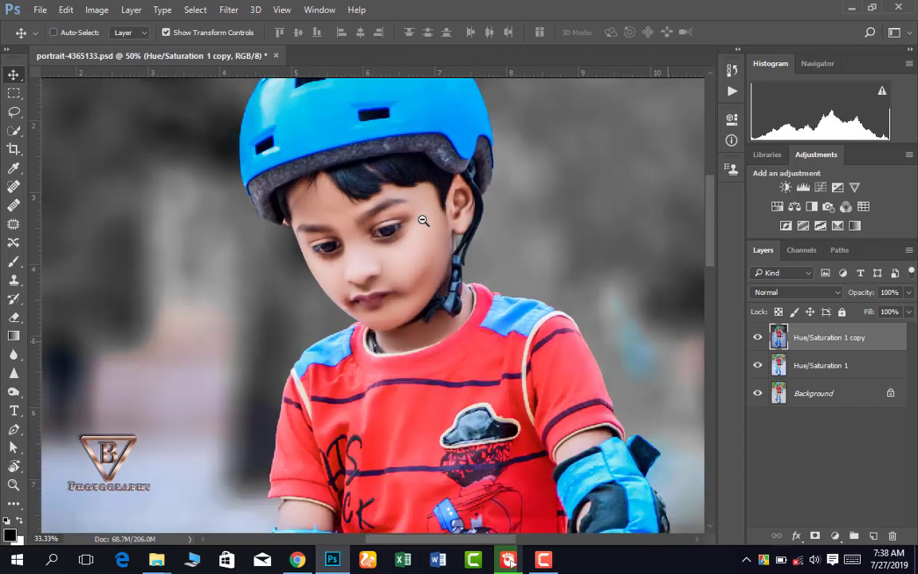
left_click(424, 220, "alt")
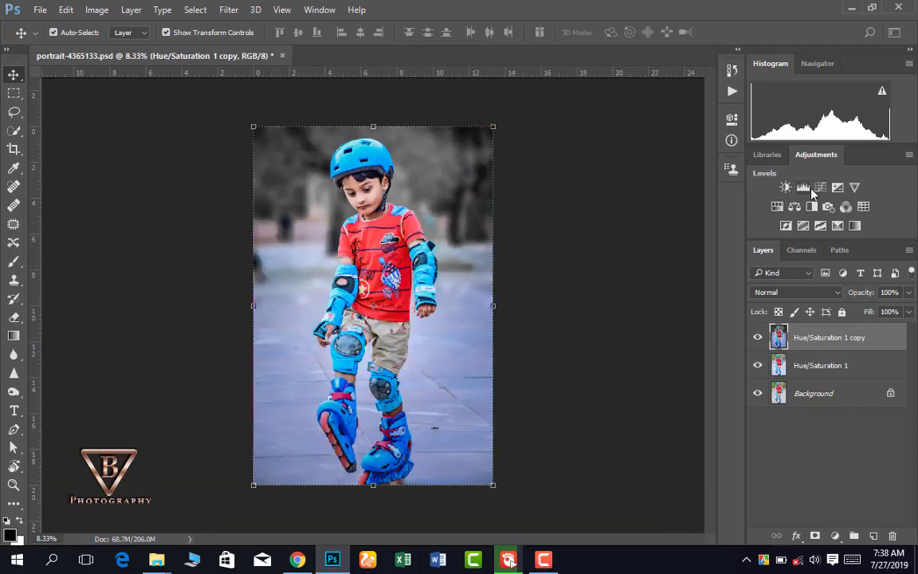
left_click(811, 189)
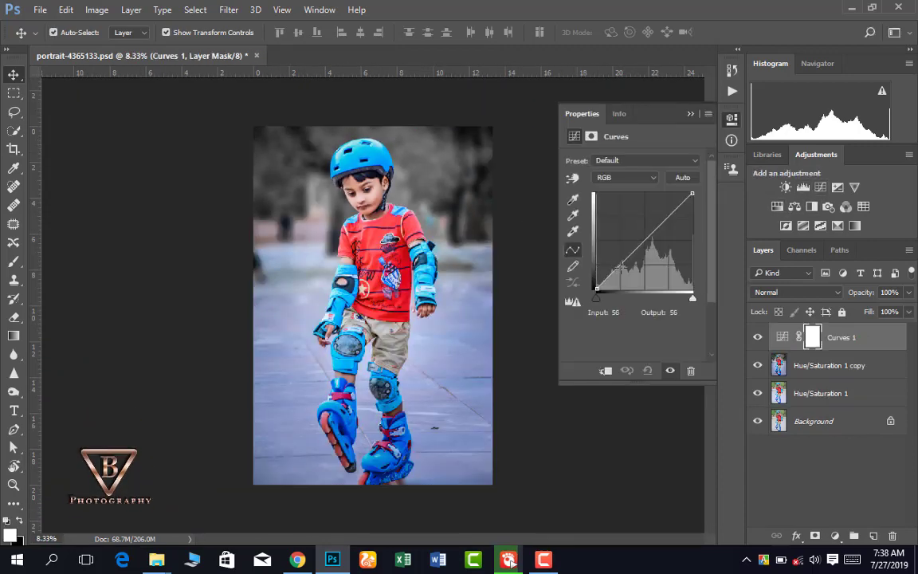
left_click(646, 239)
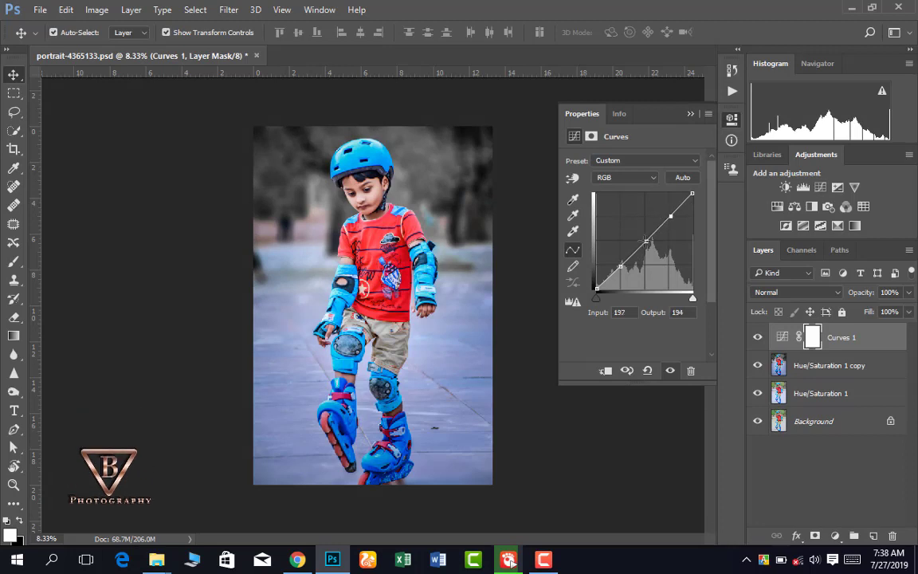
left_click_drag(620, 266, 623, 268)
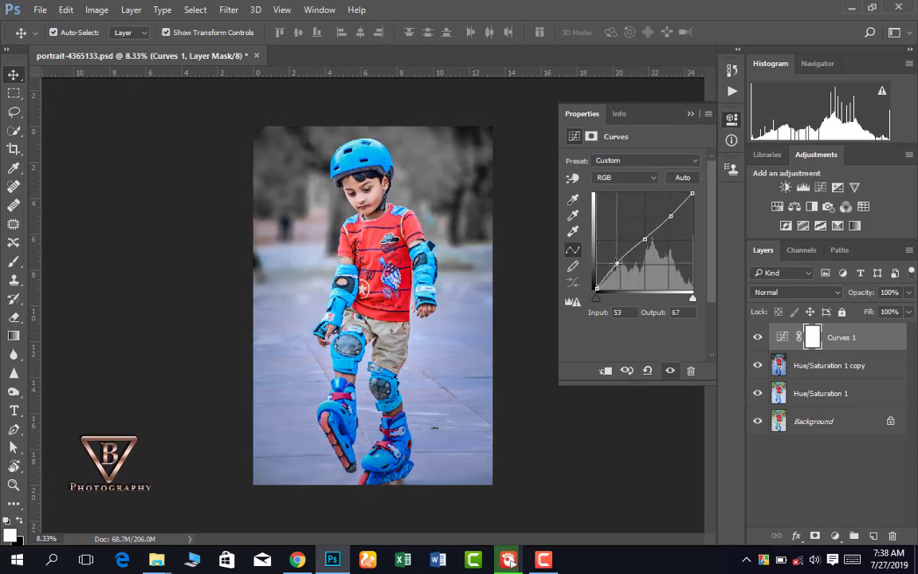
left_click_drag(664, 222, 666, 215)
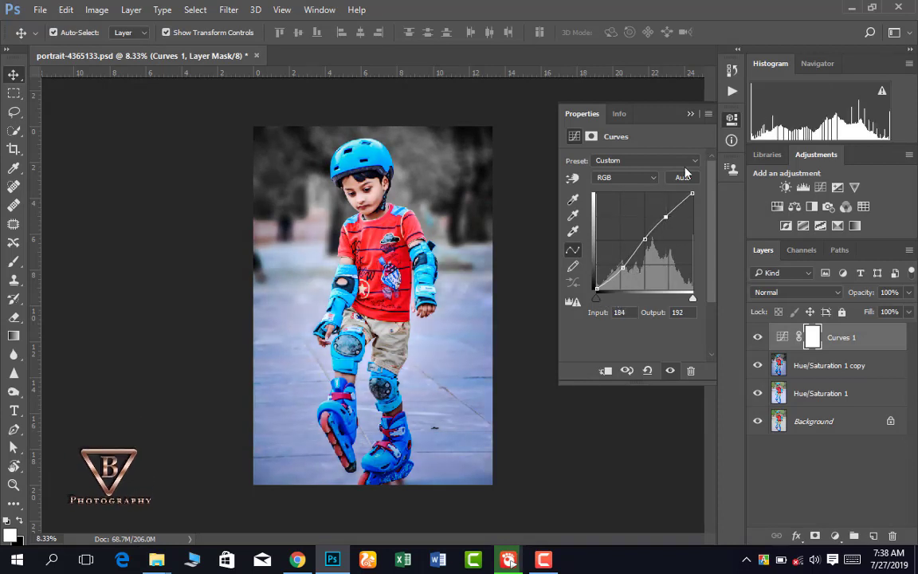
Stack Levels (black input 10) and Exposure adjustment layers above the Curves
left_click(799, 189)
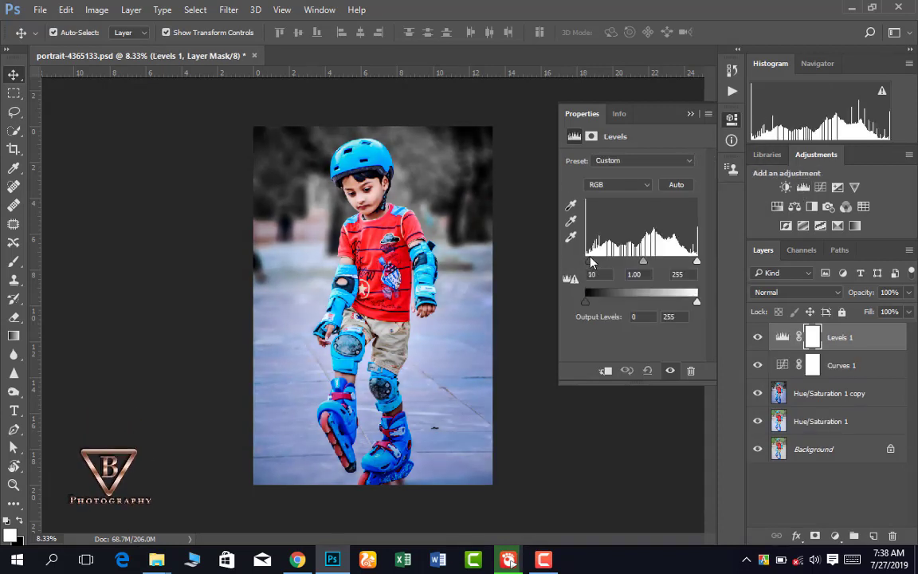
left_click(837, 187)
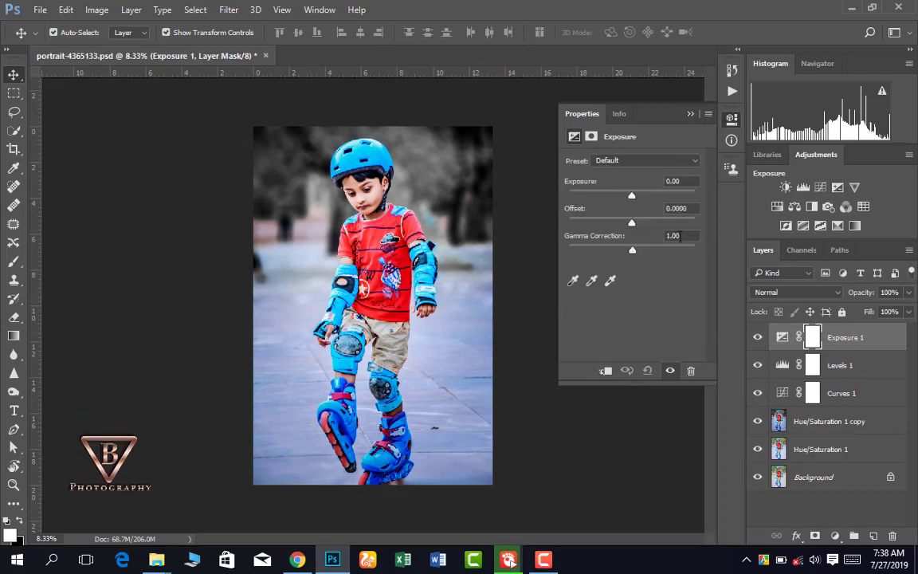
left_click(700, 112)
Merge the layers down to Hue/Saturation 1 and set the foreground colour to bright orange
left_click(827, 452, "shift")
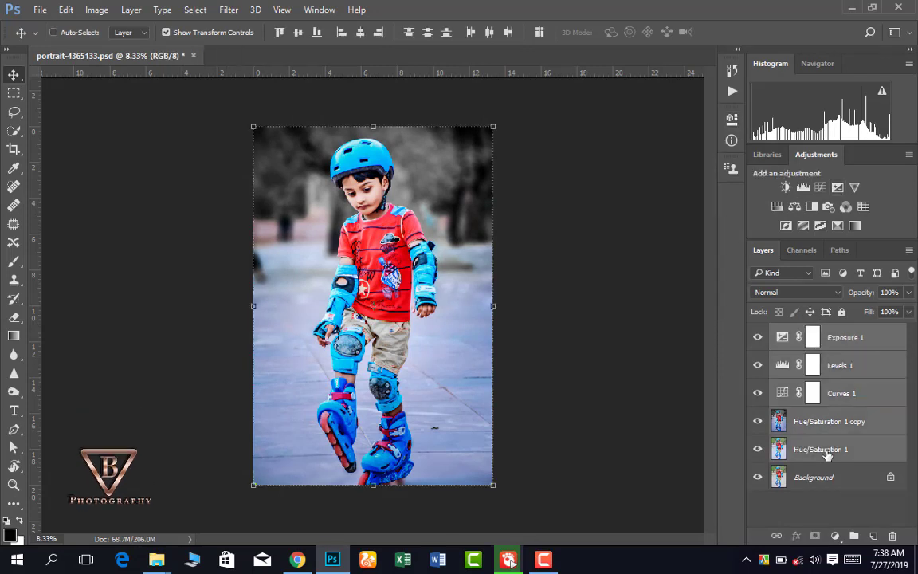
key("ctrl+e")
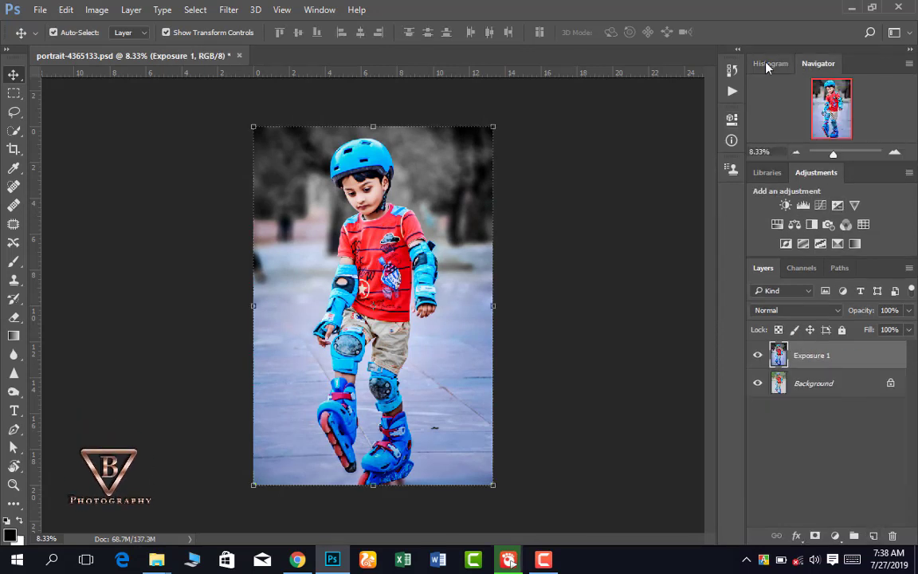
left_click(9, 535)
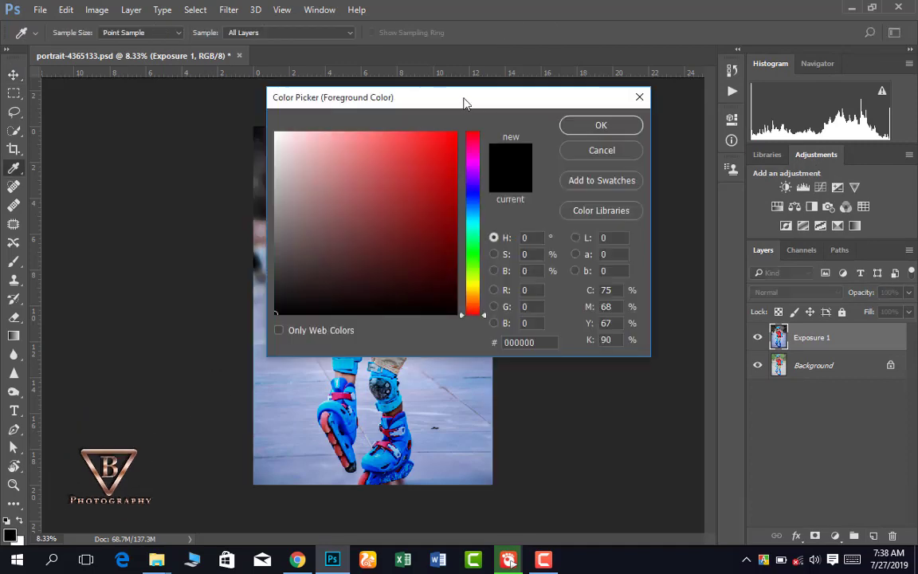
left_click_drag(466, 100, 609, 99)
left_click(612, 298)
left_click(596, 131)
Paint a soft orange glow with the Brush on a new empty layer
left_click(741, 123)
key("v")
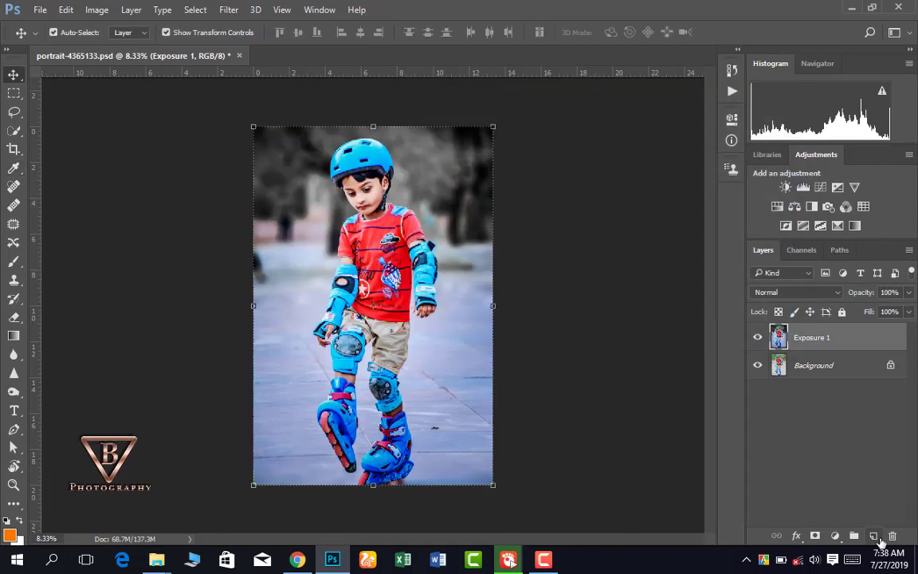
key("ctrl+shift+alt+n")
key("b")
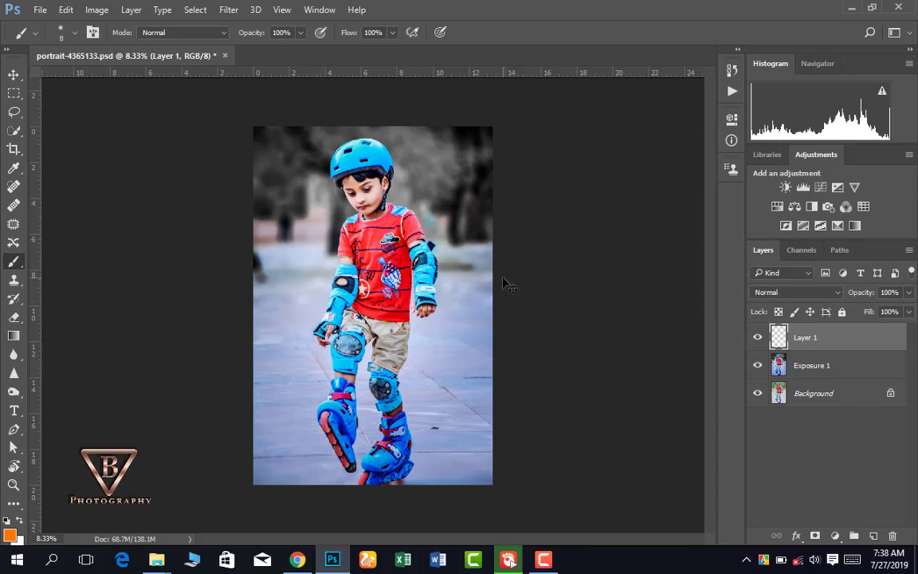
Resize the orange glow and move it into the upper-left background
key("ctrl+t")
left_click_drag(511, 88, 456, 163)
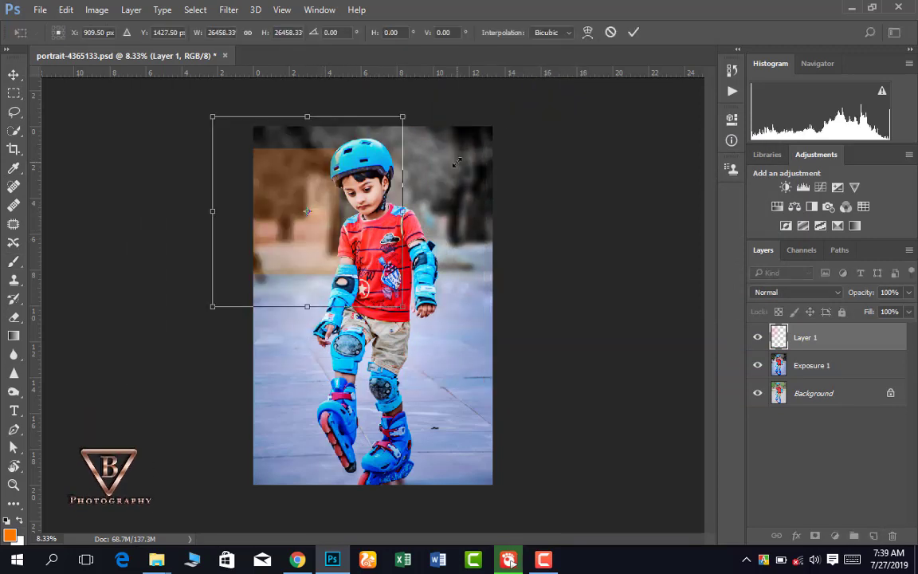
key("Return")
key("v")
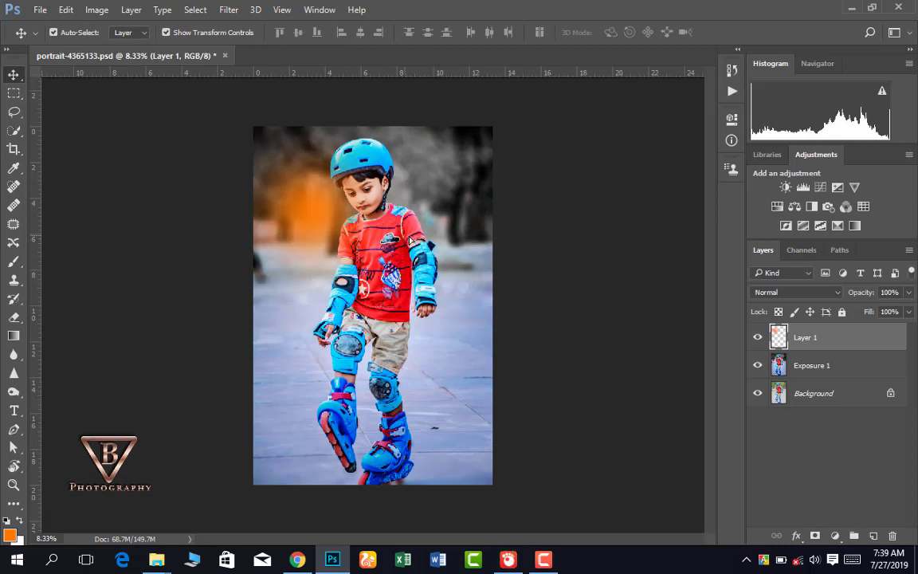
left_click_drag(320, 200, 482, 203)
key("ctrl+t")
Enlarge the orange glow to about double size and lower its layer fill
mouse_move(549, 265)
left_mouse_down()
mouse_move(659, 372)
mouse_move(641, 355)
left_mouse_up()
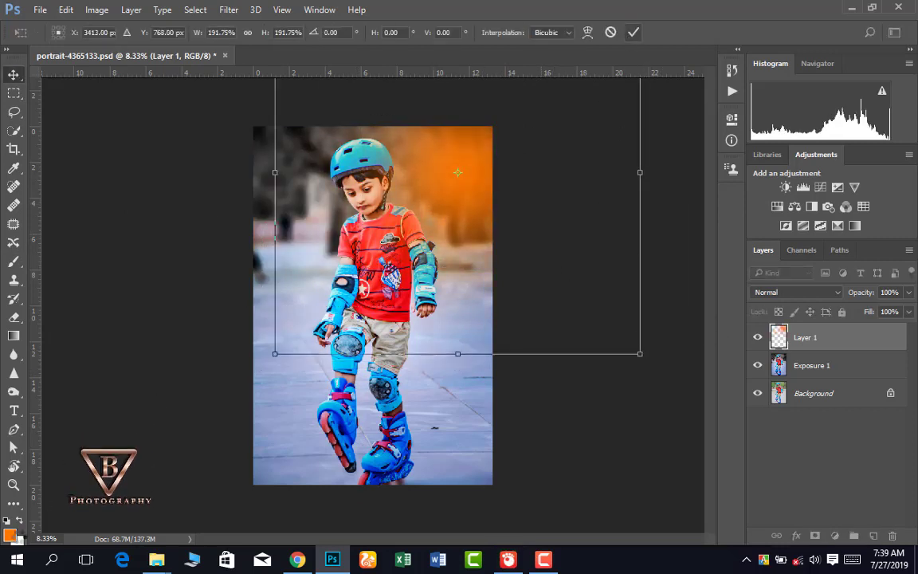
key("Return")
left_click(10, 533)
mouse_move(445, 194)
left_mouse_down()
mouse_move(416, 205)
mouse_move(415, 312)
left_mouse_up()
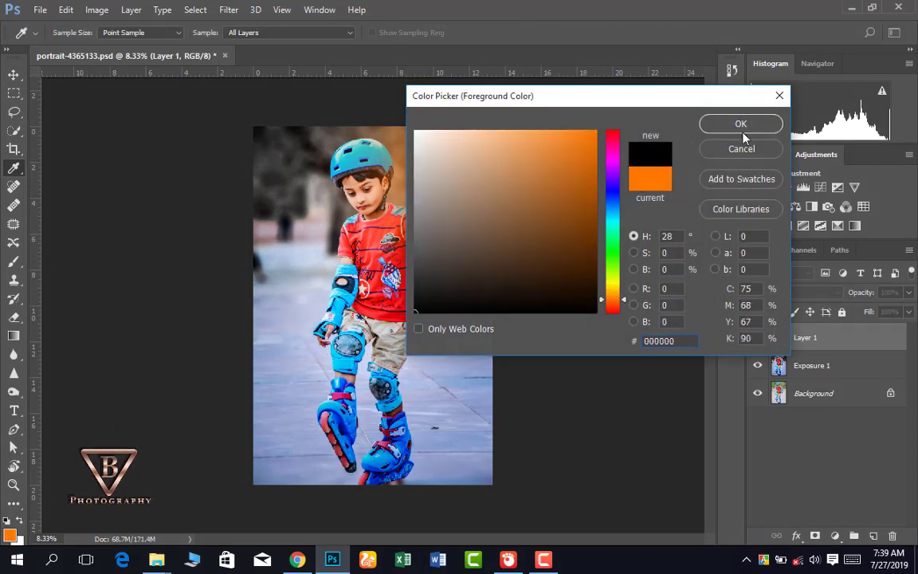
left_click(742, 128)
key("v")
left_click_drag(867, 313, 848, 313)
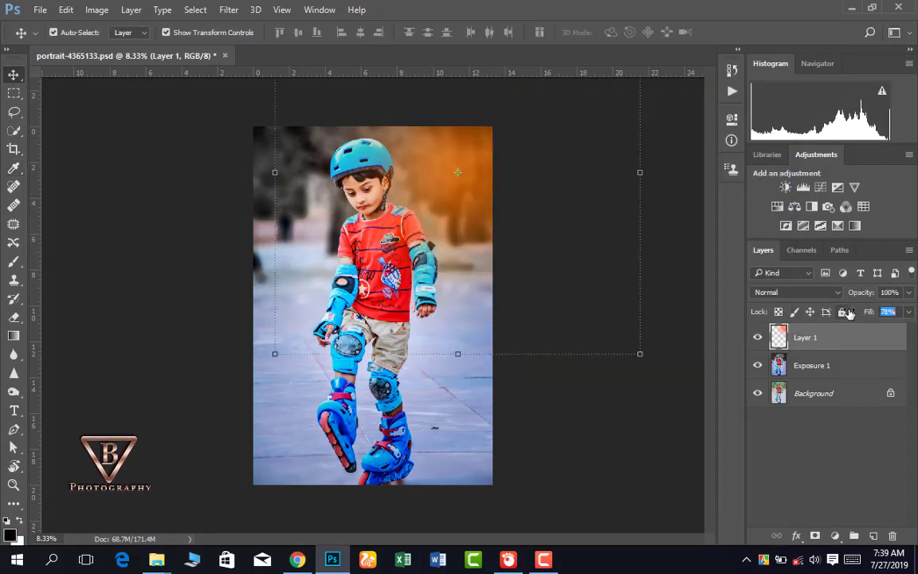
Shift the glow to magenta with a Hue/Saturation layer (Hue about -71) merged into it
left_click(777, 207)
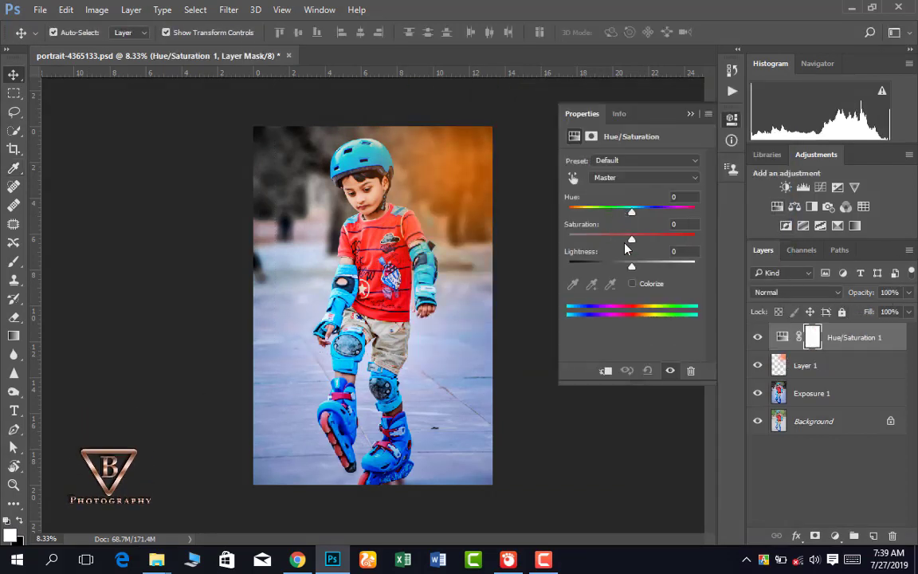
left_click_drag(632, 211, 596, 211)
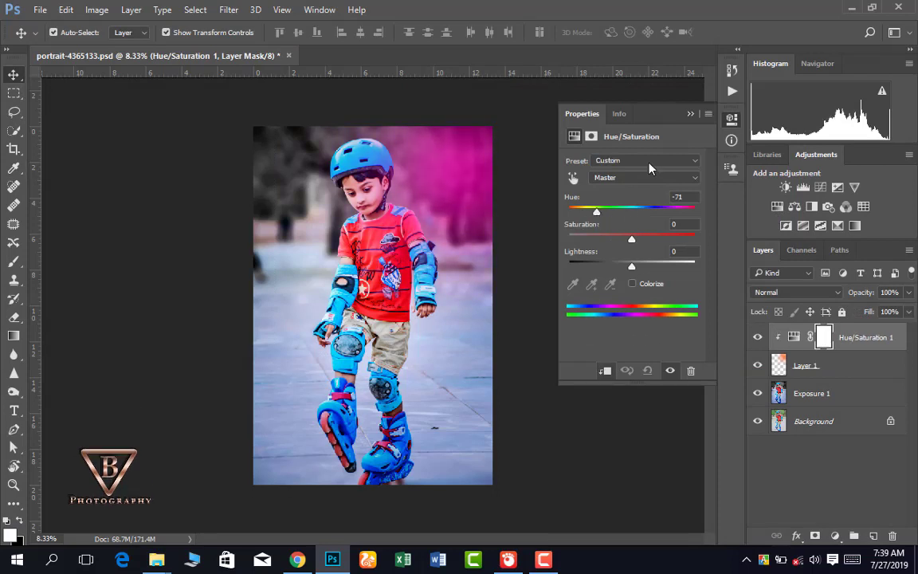
left_click(690, 113)
left_click(884, 313)
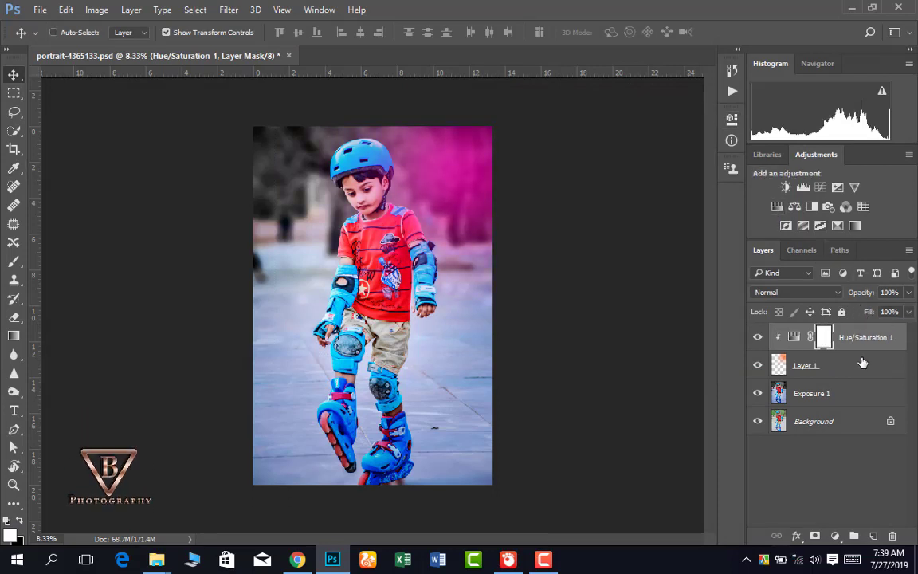
key("ctrl+e")
Enlarge the magenta glow and reposition it on the photo
left_click_drag(640, 353, 695, 384)
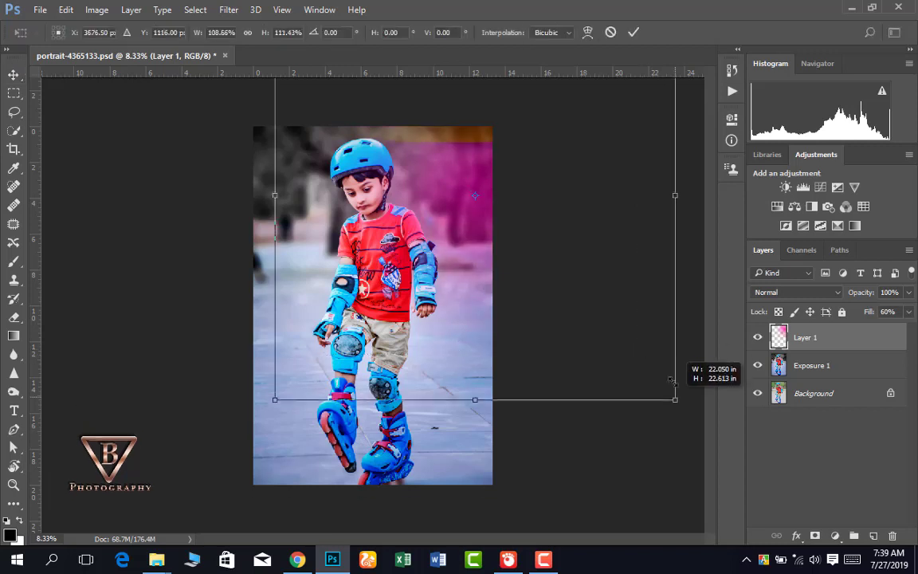
key("Up")
key("Up")
key("Up")
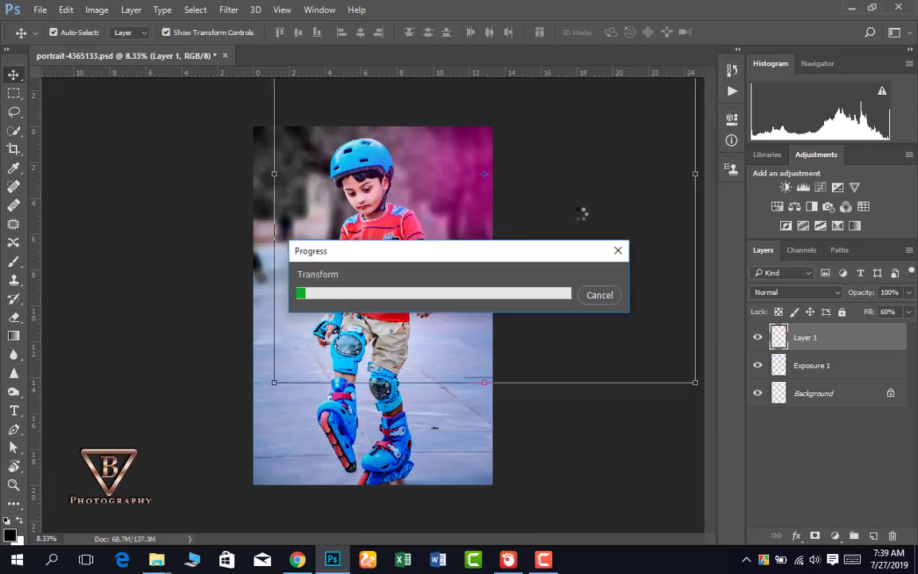
mouse_move(512, 219)
left_mouse_down()
mouse_move(411, 165)
mouse_move(159, 353)
left_mouse_up()
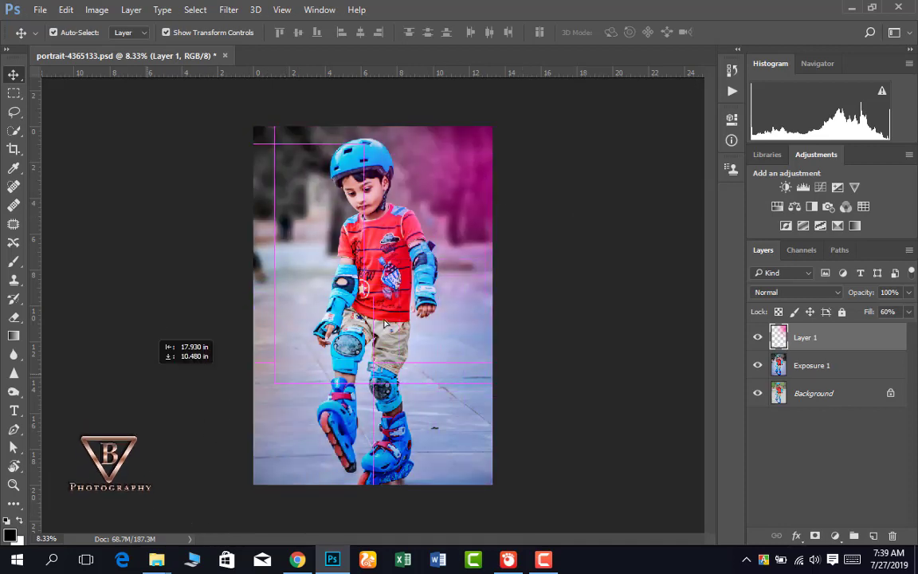
Duplicate the glow, rotate the copy about 180° and place it in the lower-left corner
key("ctrl+j")
left_click_drag(436, 335, 440, 338)
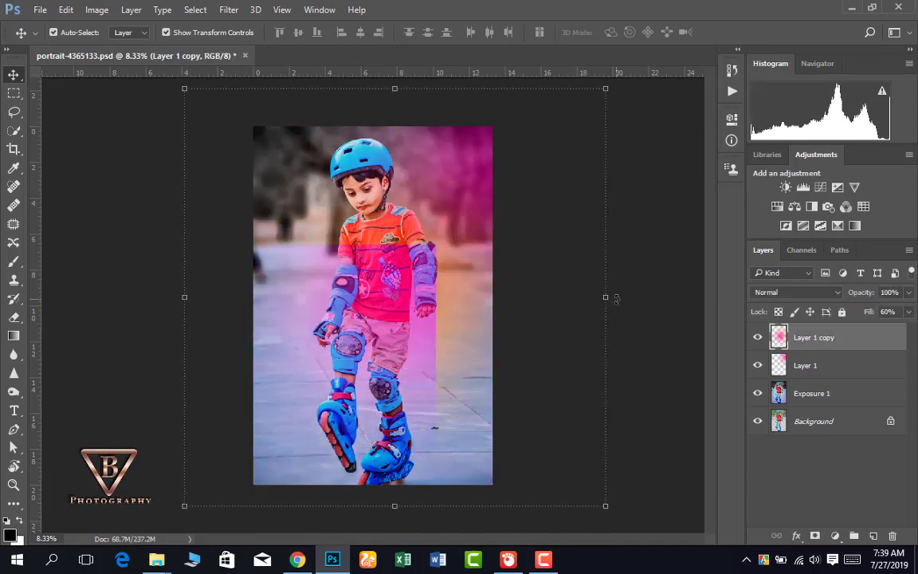
left_click_drag(616, 299, 585, 420)
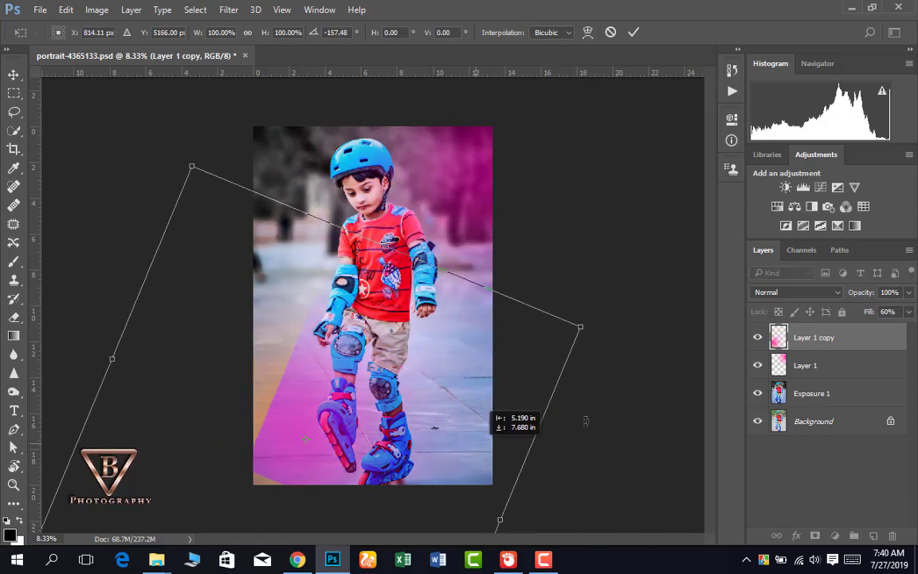
left_click_drag(586, 421, 595, 358)
mouse_move(472, 286)
left_mouse_down()
mouse_move(436, 276)
mouse_move(431, 180)
mouse_move(577, 171)
mouse_move(568, 160)
left_mouse_up()
left_click_drag(390, 211, 363, 447)
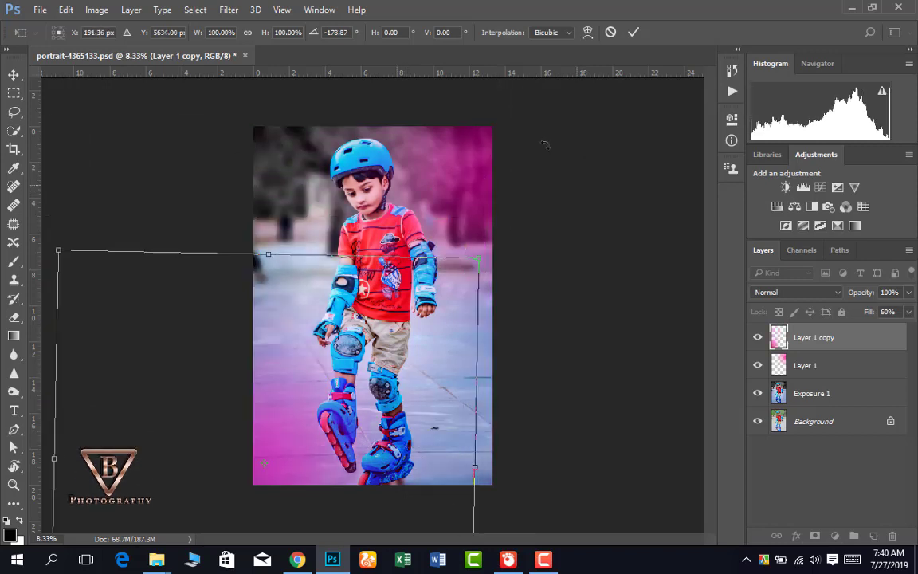
left_click_drag(400, 401, 379, 431)
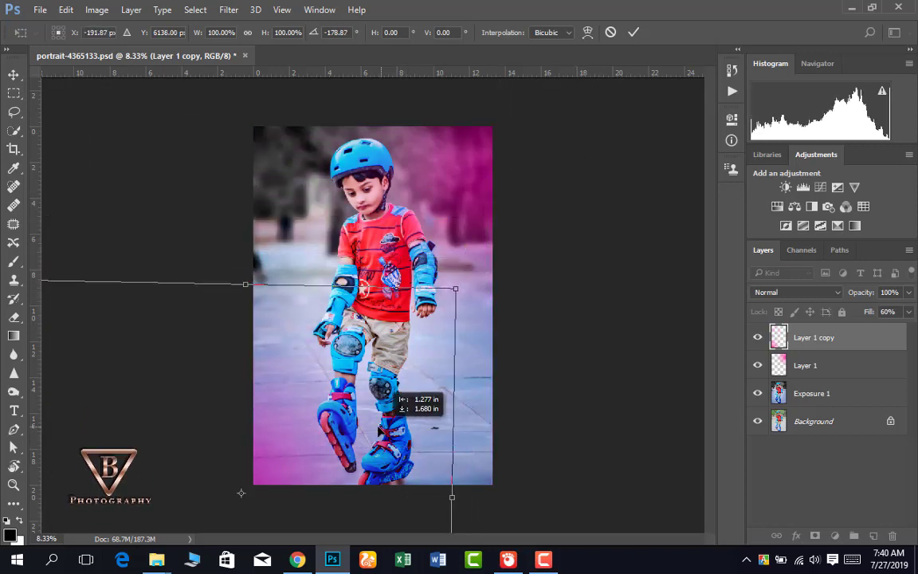
key("Return")
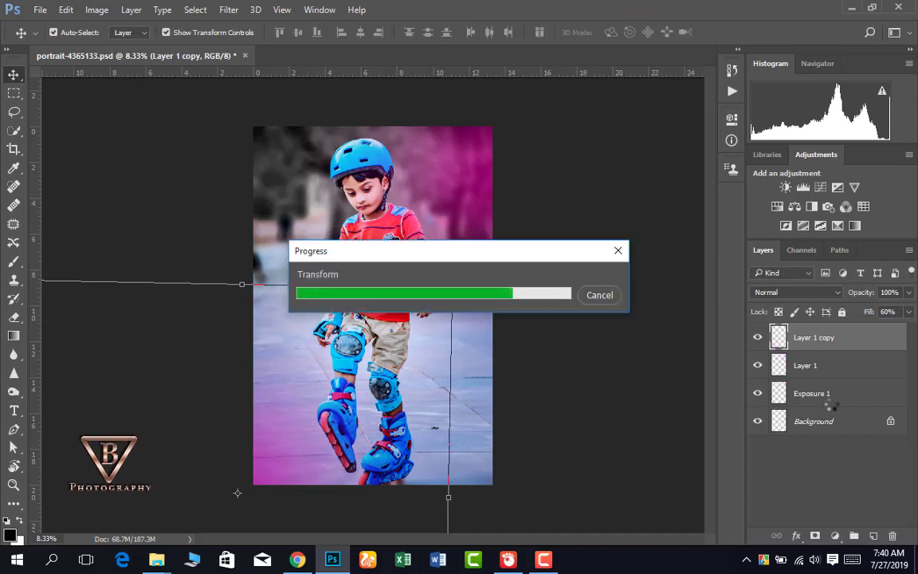
Merge both glow layers and the photo into a single Layer 1
left_click(833, 367, "shift")
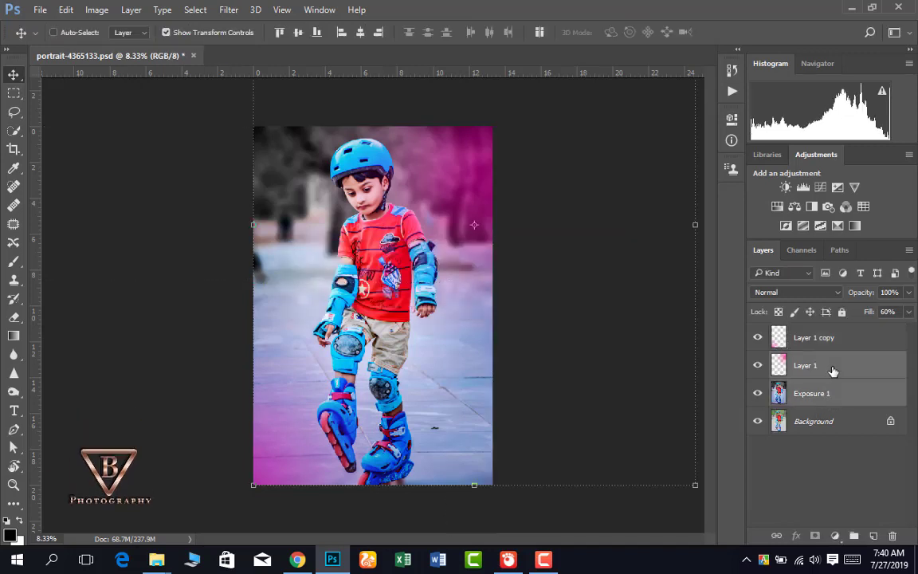
key("ctrl+e")
left_click(833, 339)
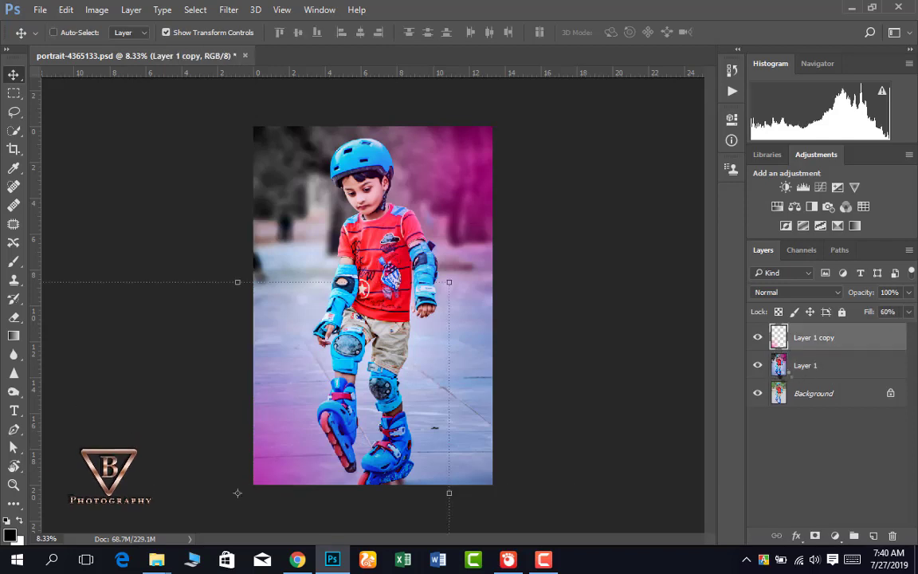
key("ctrl+e")
key("c")
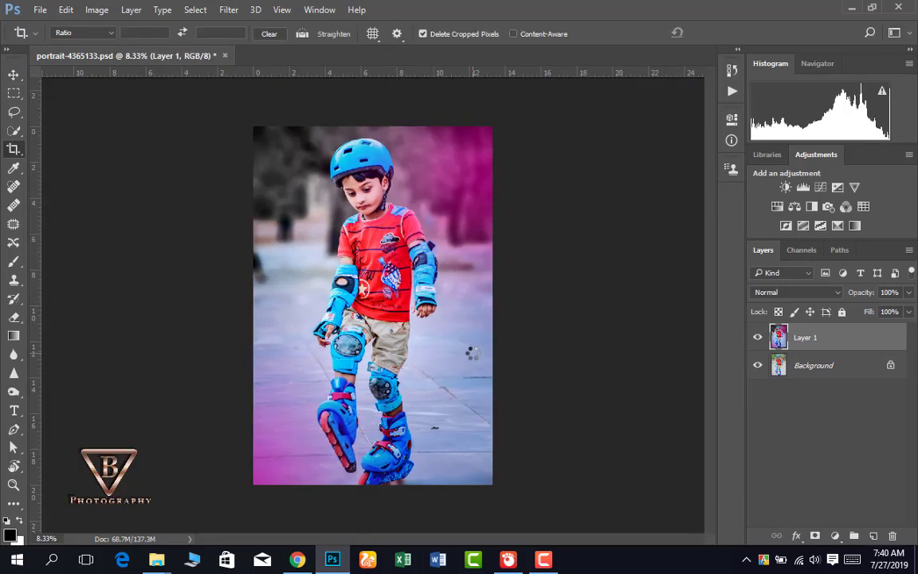
left_click(10, 77)
left_click(836, 536)
left_click(797, 240)
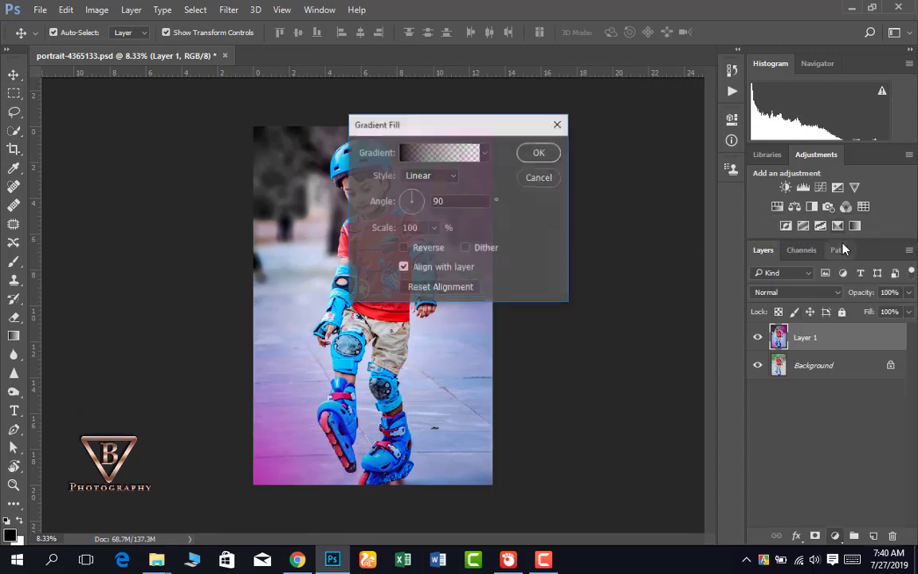
left_click_drag(511, 132, 649, 135)
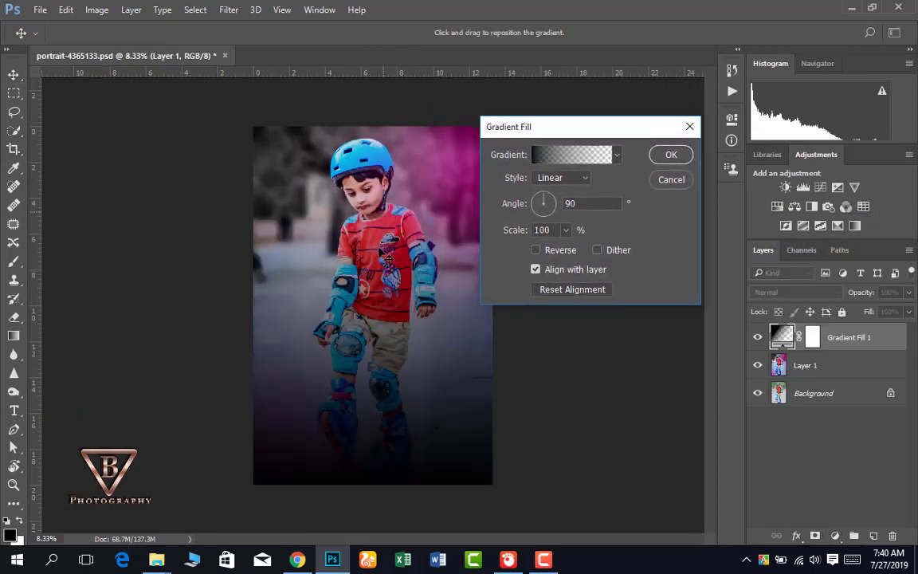
left_click_drag(388, 257, 374, 290)
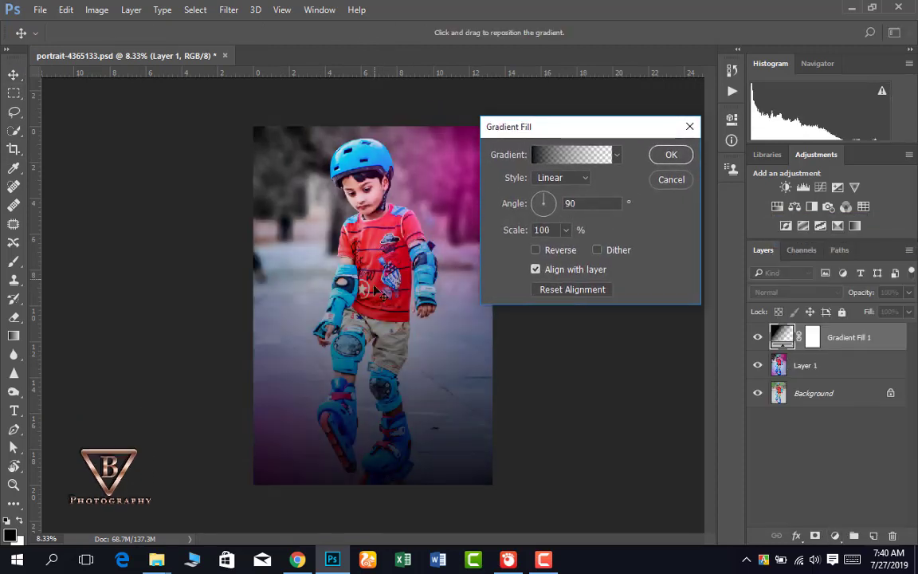
left_click(571, 177)
left_click(550, 190)
left_click(566, 230)
left_click_drag(557, 249, 624, 249)
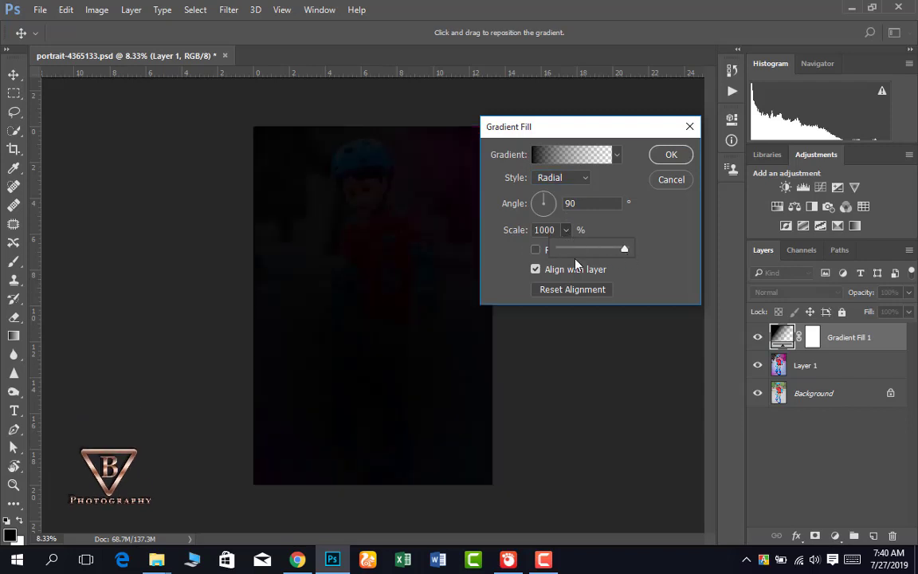
left_click_drag(558, 249, 570, 248)
left_click(570, 204)
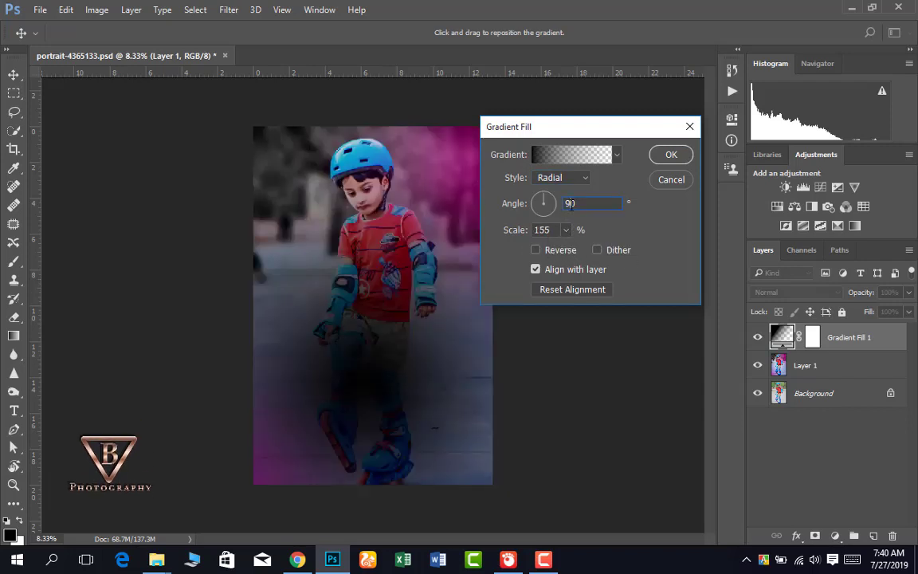
type("090")
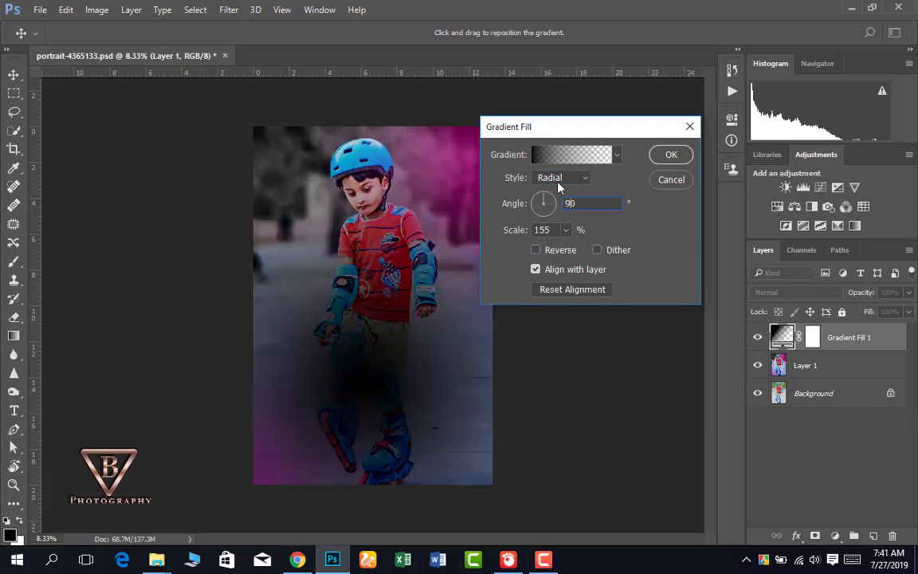
left_click(572, 177)
left_click(550, 177)
left_click(550, 250)
left_click(566, 180)
left_click(553, 192)
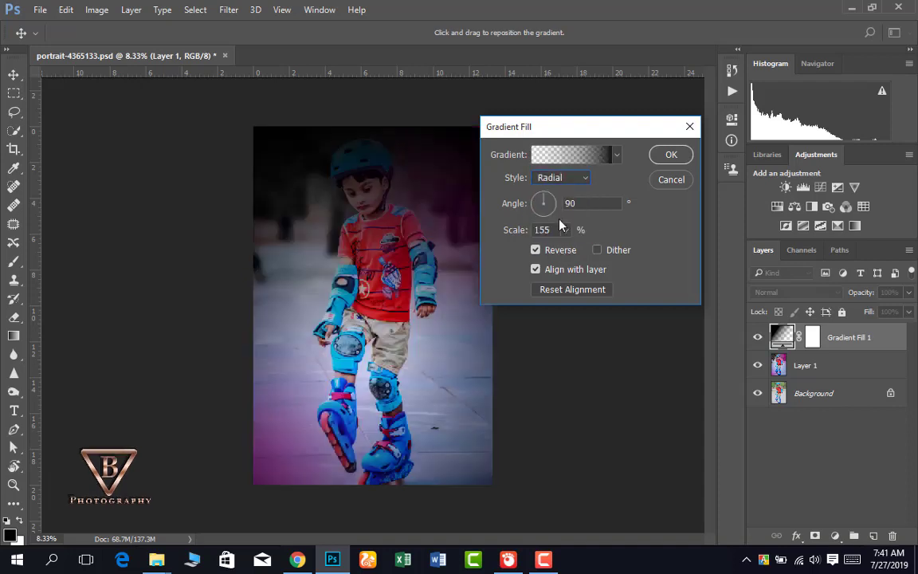
left_click(566, 230)
left_click_drag(563, 248, 586, 252)
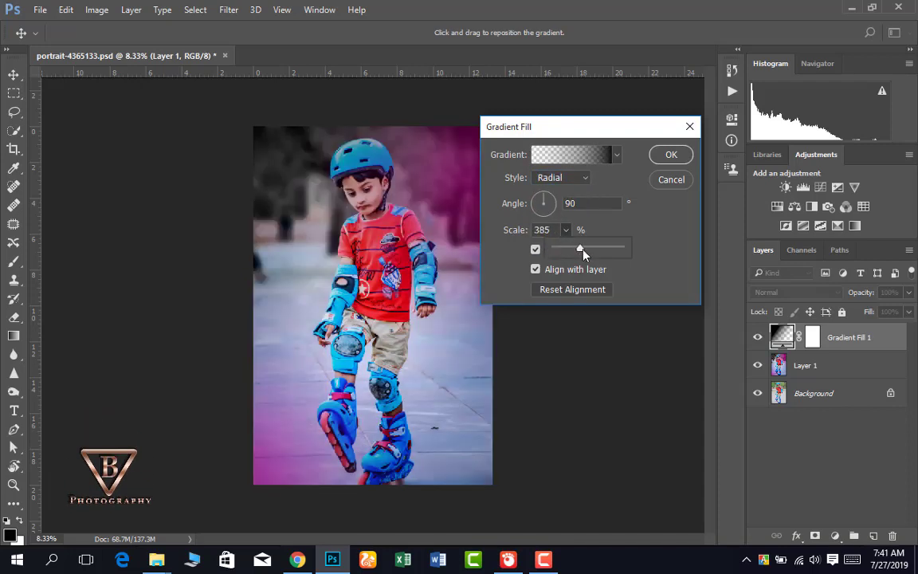
left_click(558, 177)
left_click(542, 173)
left_click(554, 250)
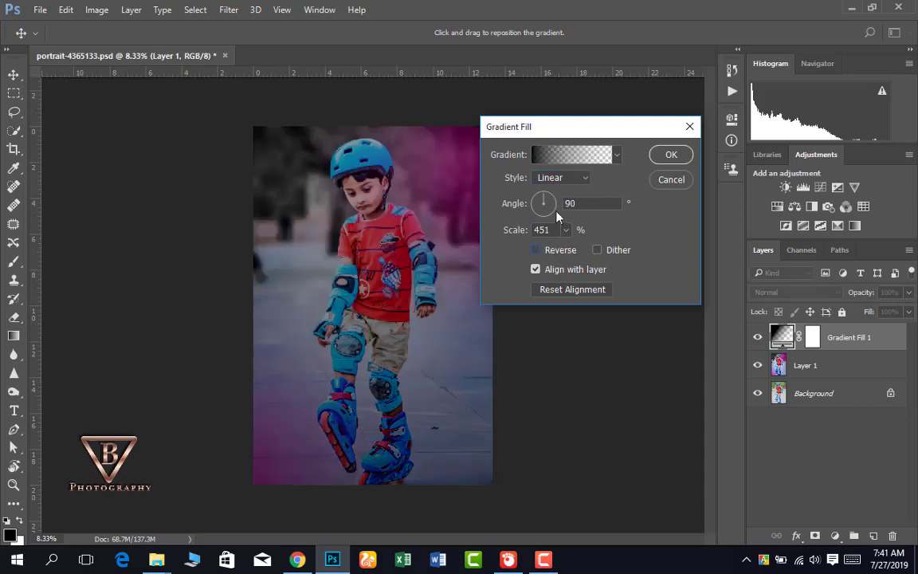
left_click(568, 232)
left_click_drag(586, 248, 520, 250)
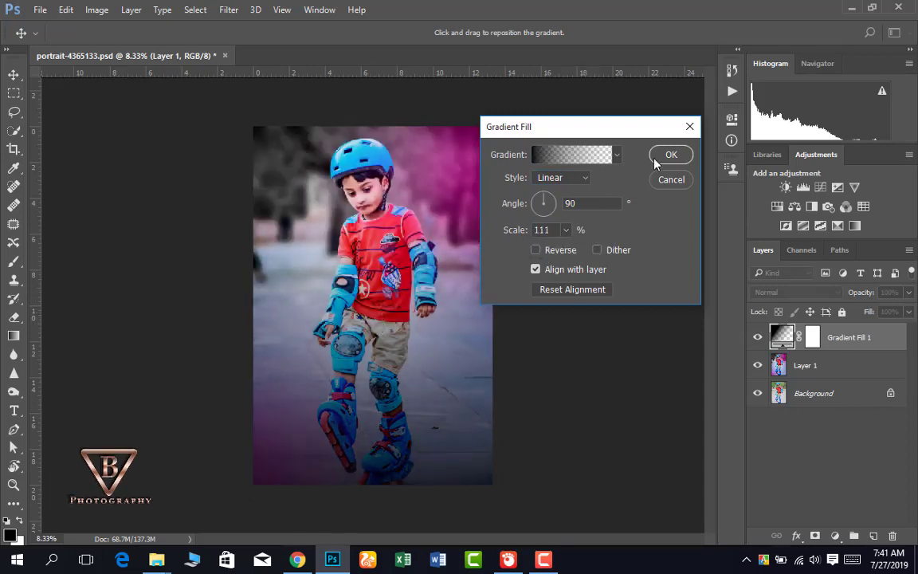
key("Escape")
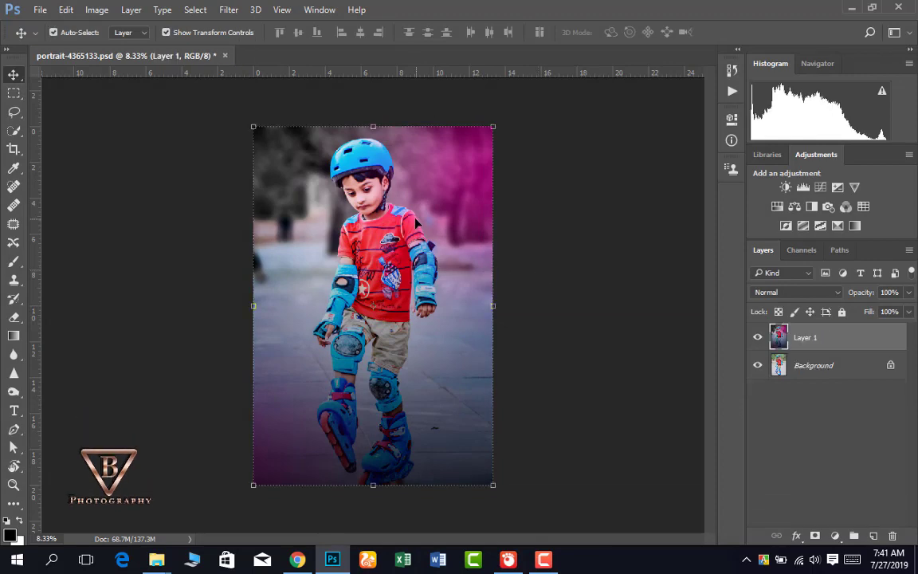
Place the embedded AM Logo02 file and position it in the photo's top-left corner
left_click(402, 148)
left_click(291, 131)
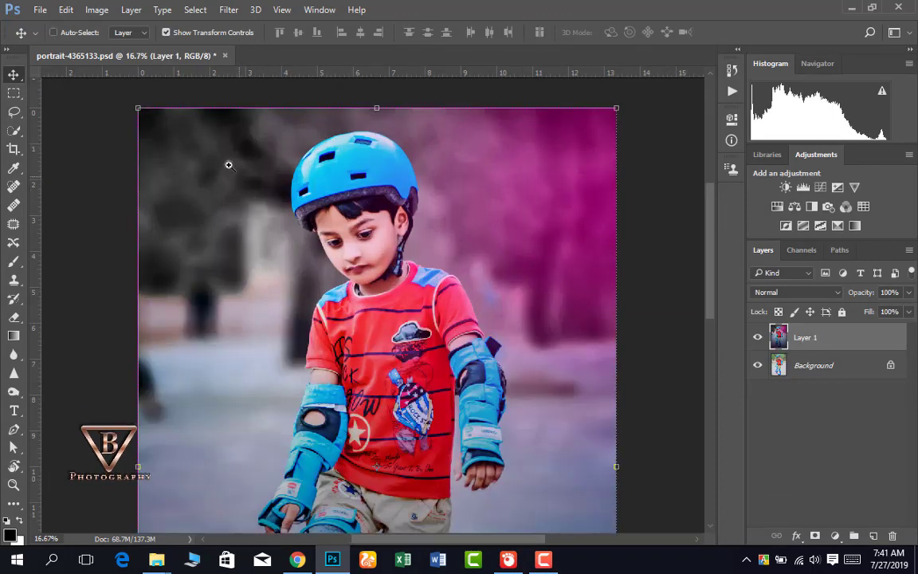
left_click(38, 10)
left_click(76, 277)
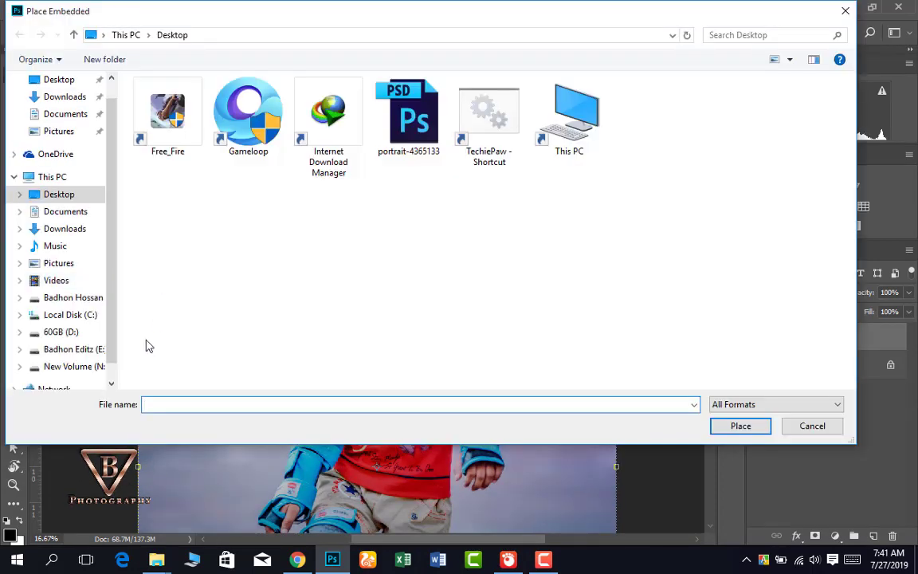
left_click(85, 357)
double_click(215, 298)
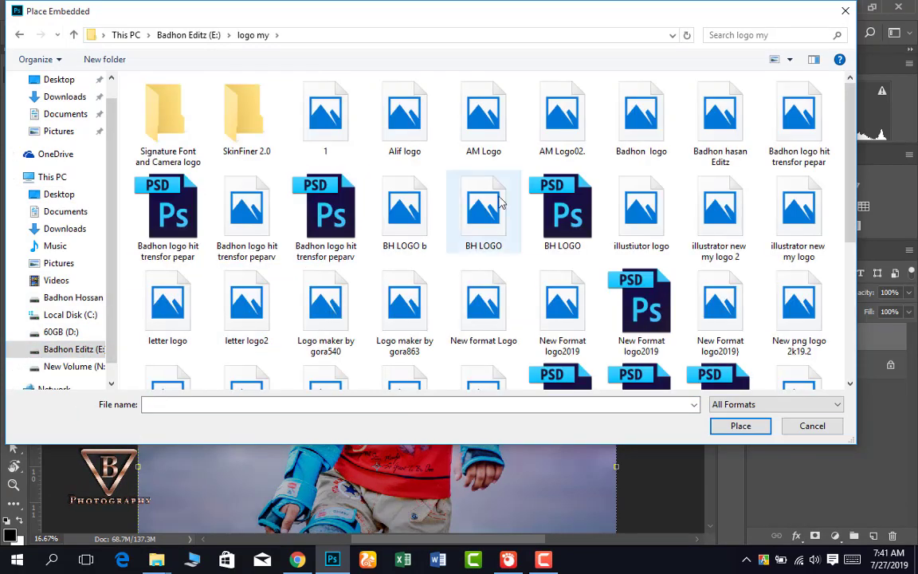
double_click(574, 151)
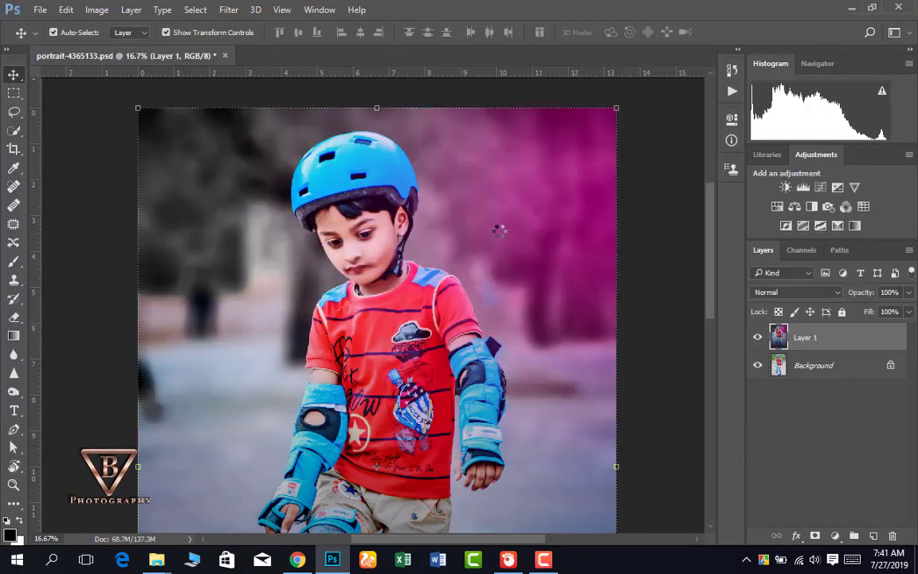
left_click_drag(461, 344, 283, 193)
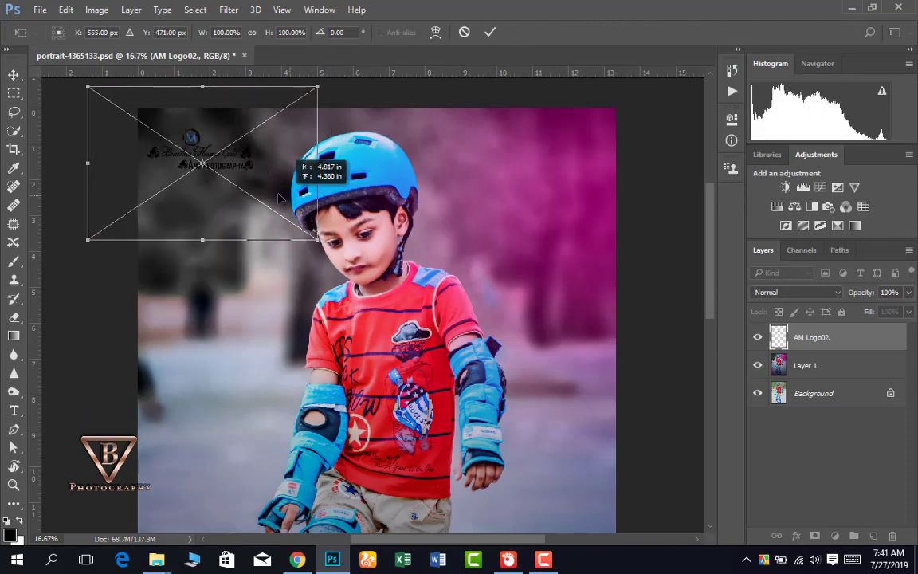
left_click(491, 35)
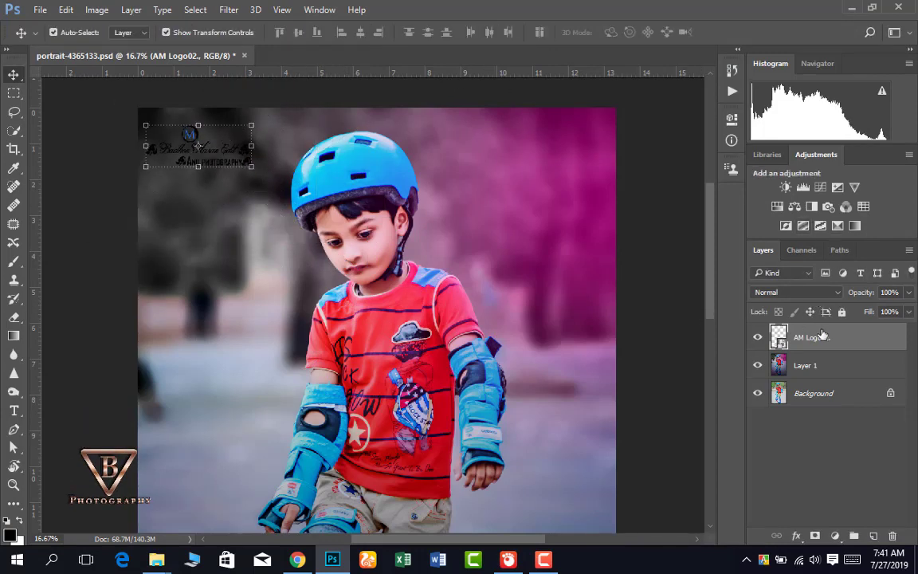
Rasterize the logo, make it white with Hue/Saturation Lightness +100, and merge into Layer 1
right_click(822, 335)
left_click(553, 318)
left_click(777, 207)
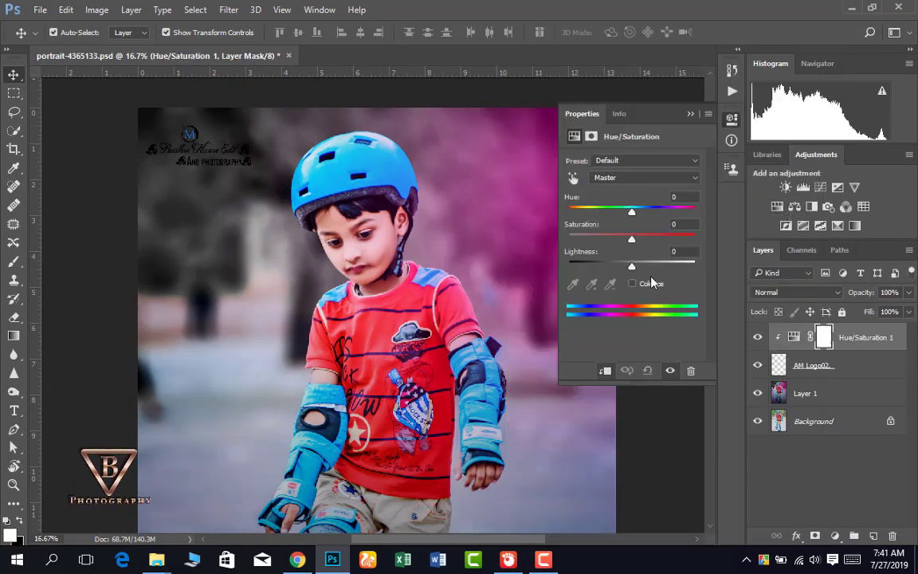
left_click_drag(632, 265, 694, 265)
left_click(690, 113)
key("ctrl+e")
key("ctrl+e")
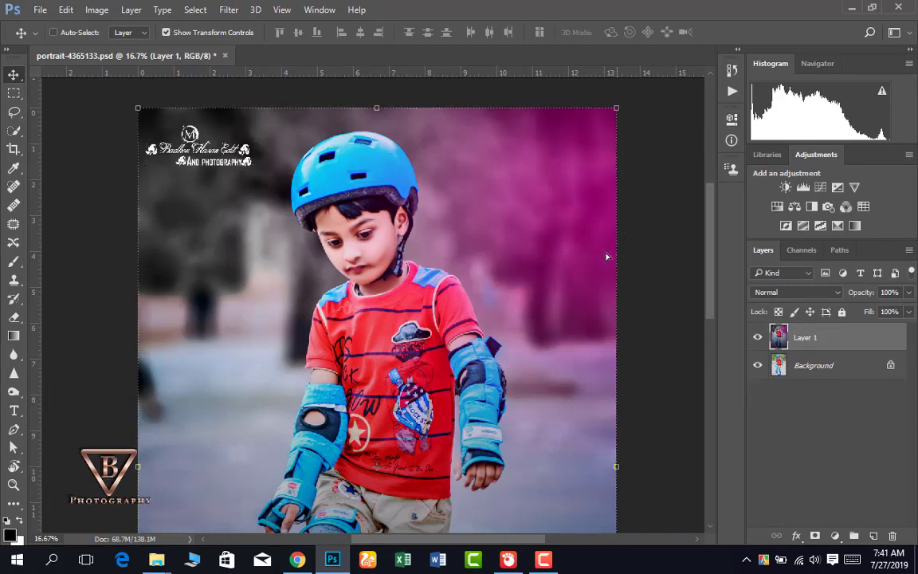
Zoom in to inspect the boy's face, then zoom out to fit the whole portrait
key("ctrl+minus")
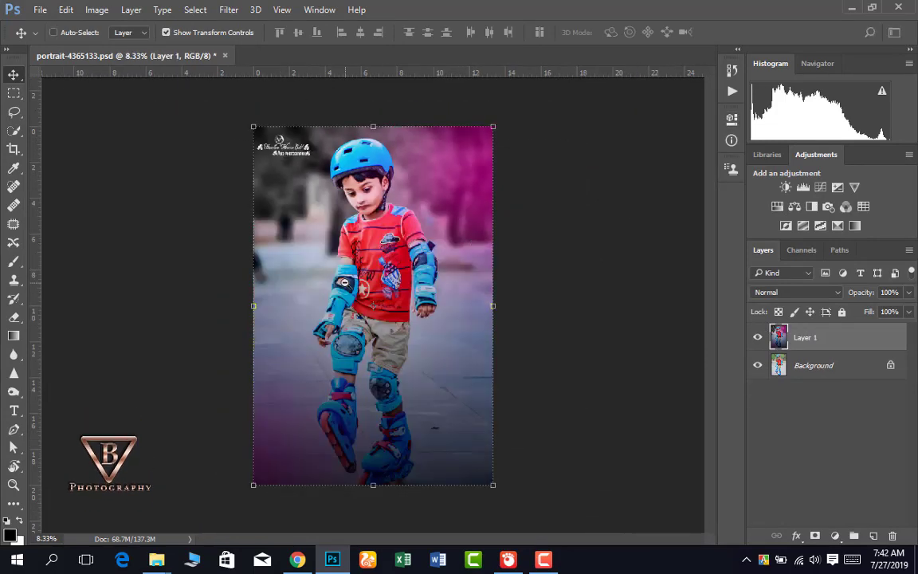
left_click(355, 185)
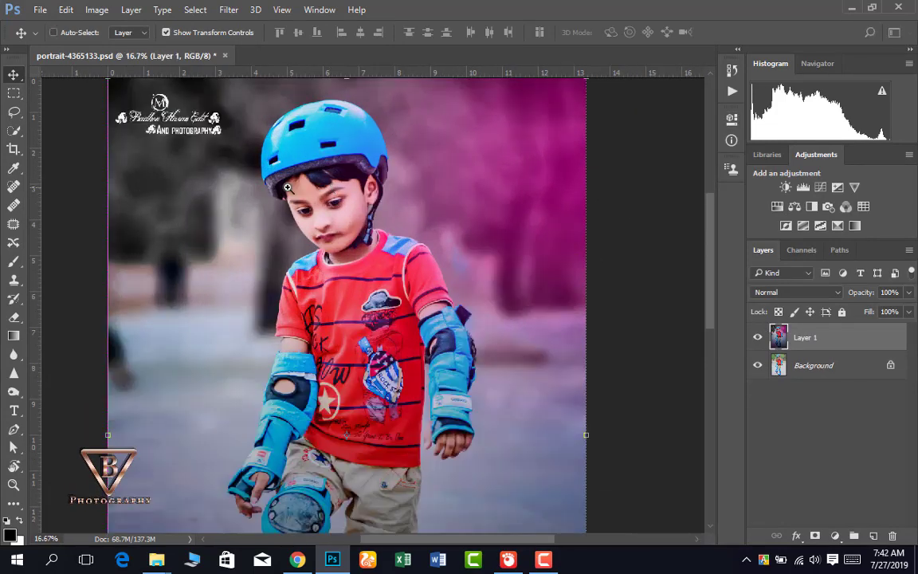
left_click(341, 216)
key("ctrl+minus")
key("ctrl+minus")
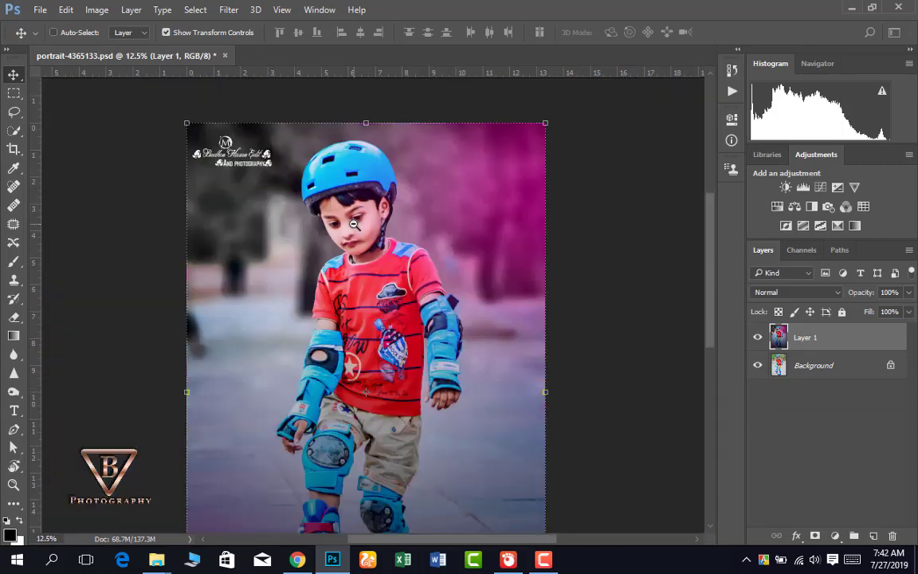
key("ctrl+minus")
Save the skater portrait as a JPEG to B: > Model R Phhoto > New folder (2), accepting default JPEG options
left_click(40, 10)
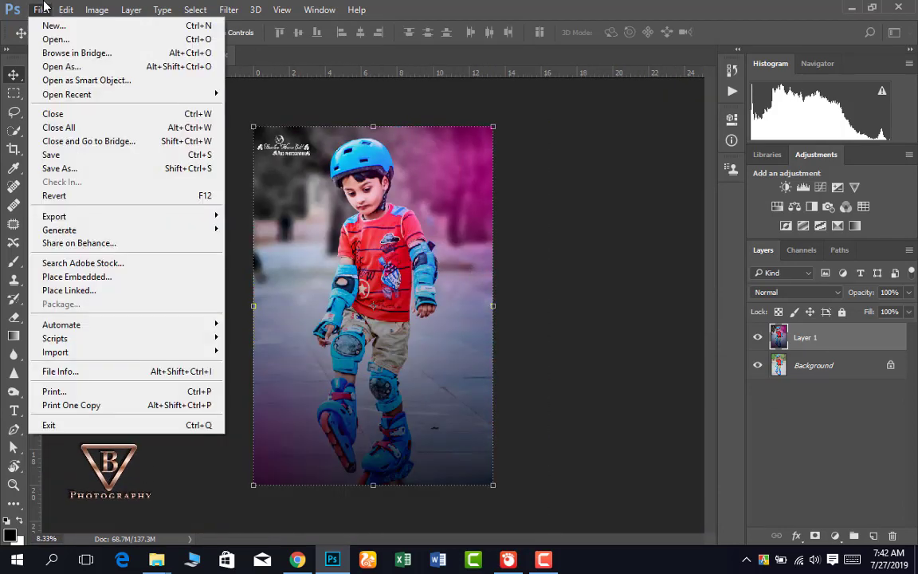
left_click(74, 169)
left_click(74, 246)
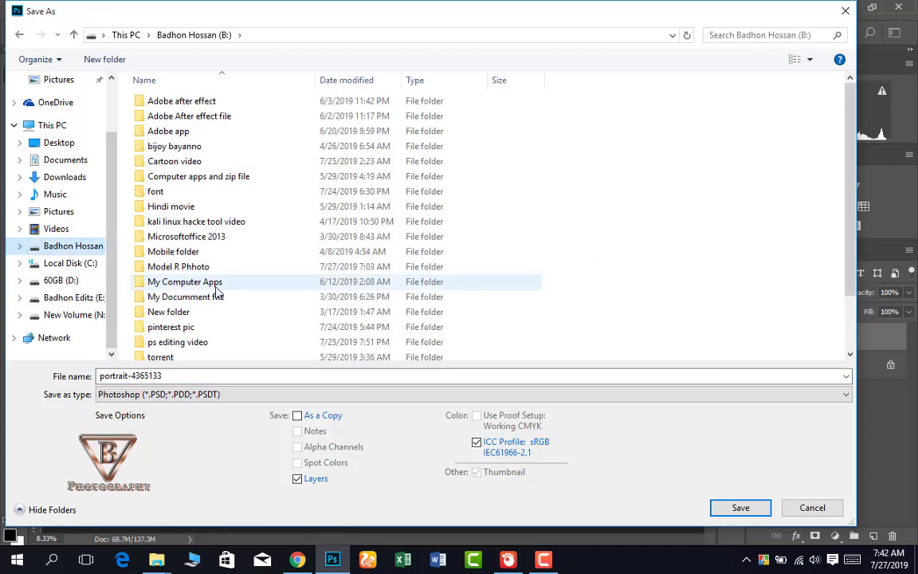
double_click(208, 274)
double_click(323, 136)
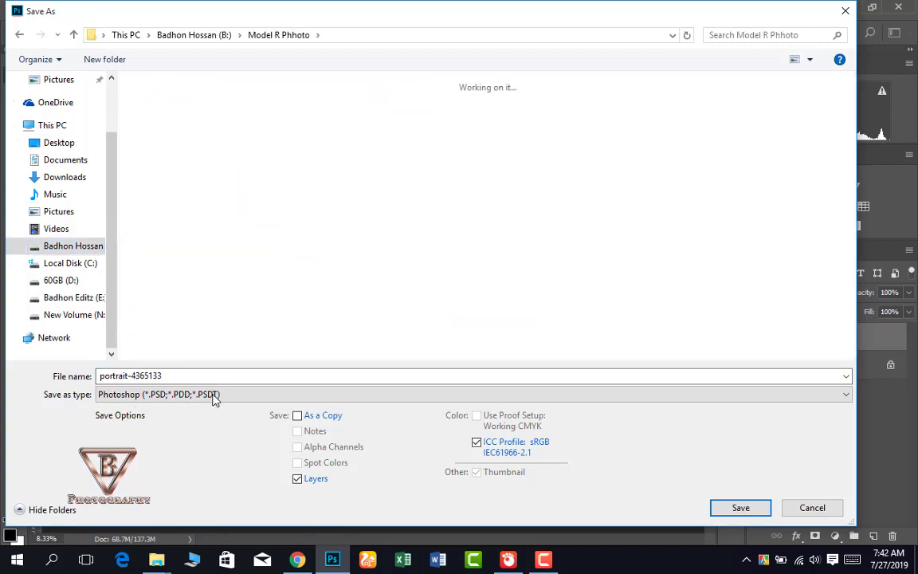
left_click(213, 394)
left_click(201, 254)
left_click(741, 508)
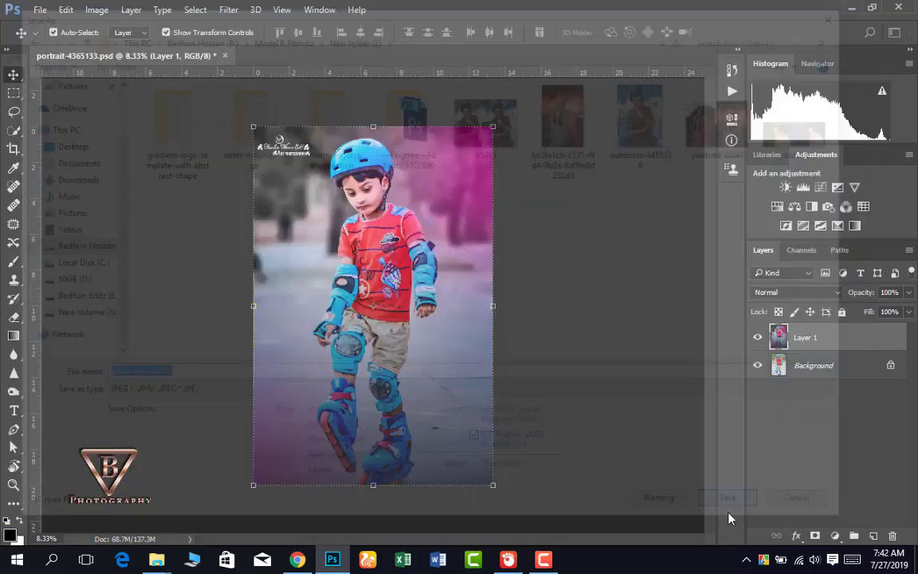
left_click(542, 141)
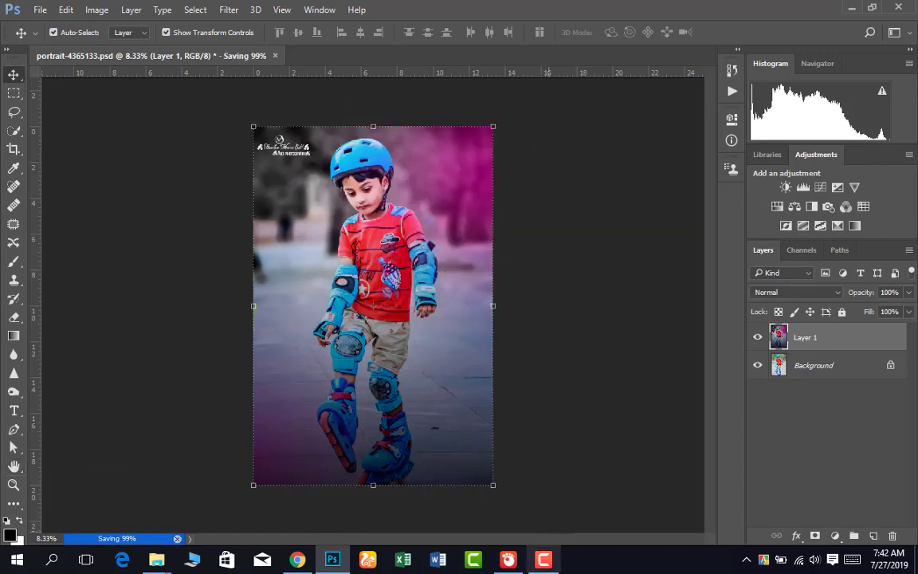